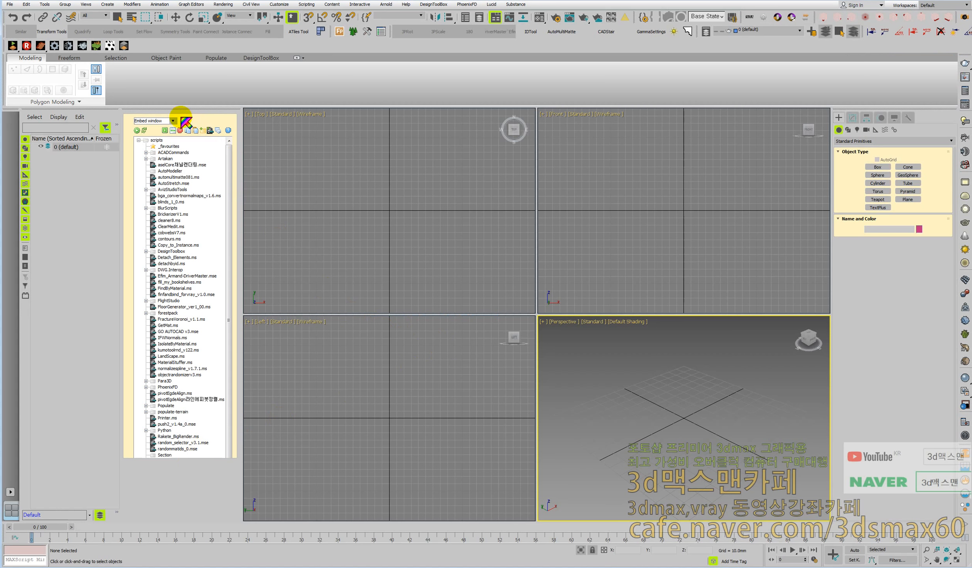
# Step: Dock the Script organizer window together with the Command Panel and show the Command Panel again
pyautogui.click(183, 111)
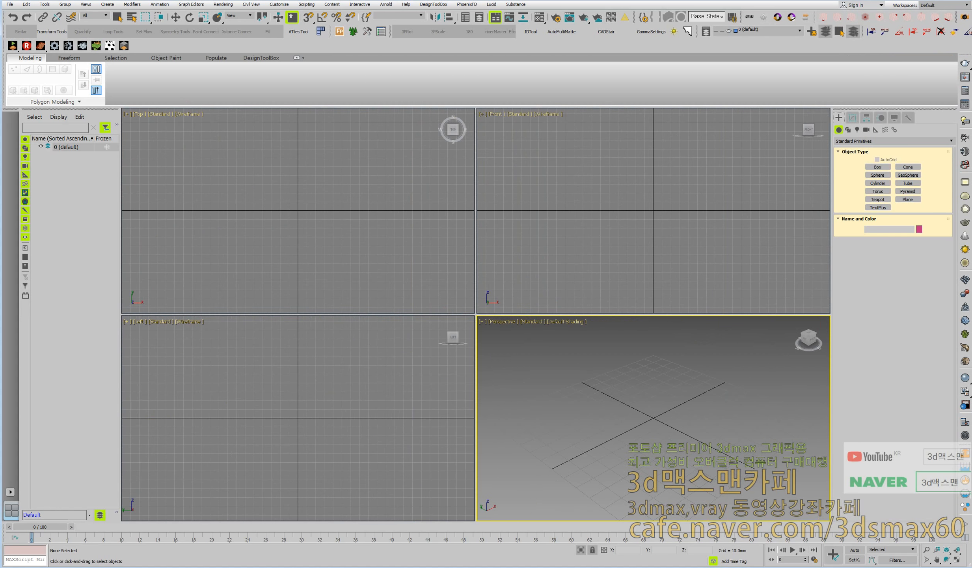
pyautogui.moveTo(157, 94); pyautogui.dragTo(906, 205)
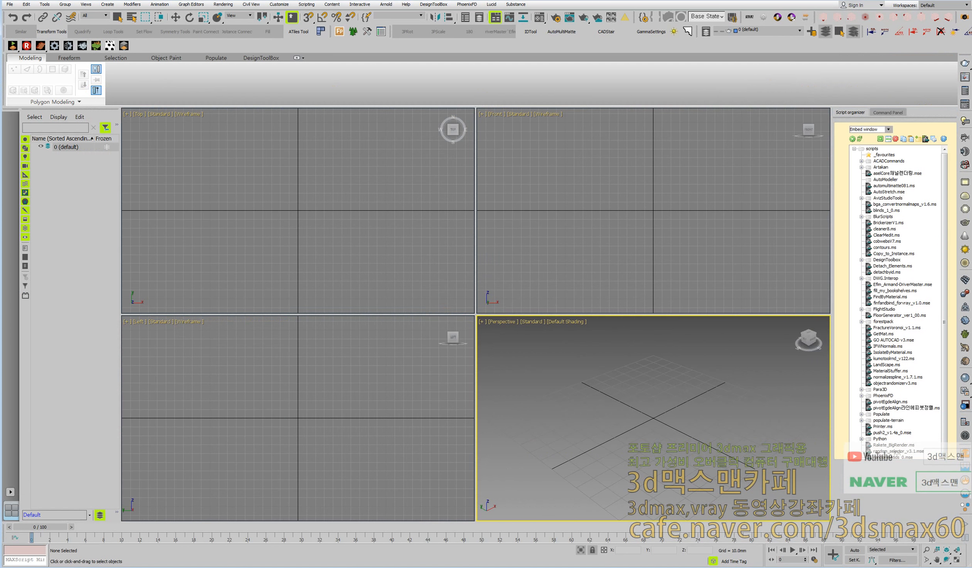
pyautogui.click(885, 113)
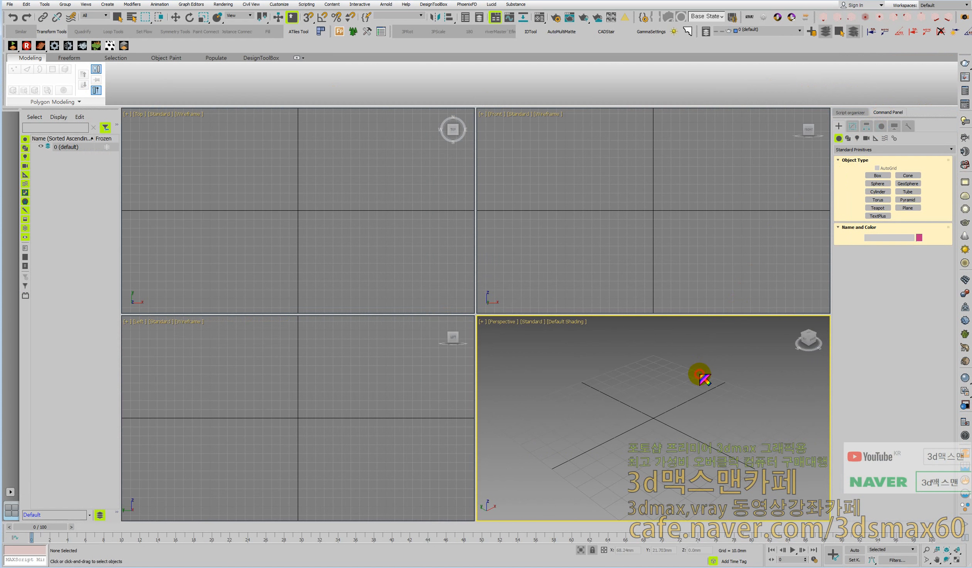
# Step: Draw a thin upright box in the perspective view, about 137 mm wide, 4 mm long and 185 mm high
pyautogui.hotkey('alt', 'w')
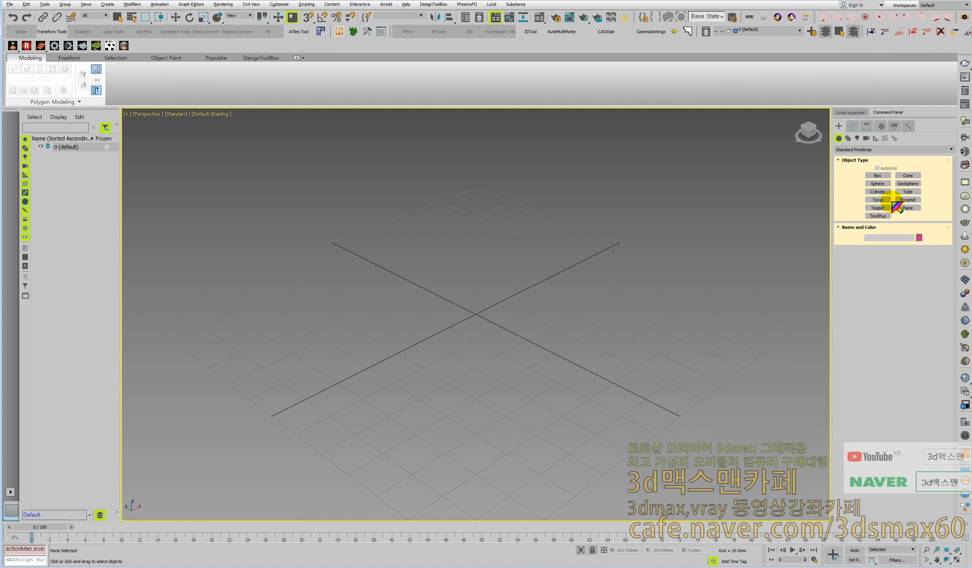
pyautogui.click(878, 176)
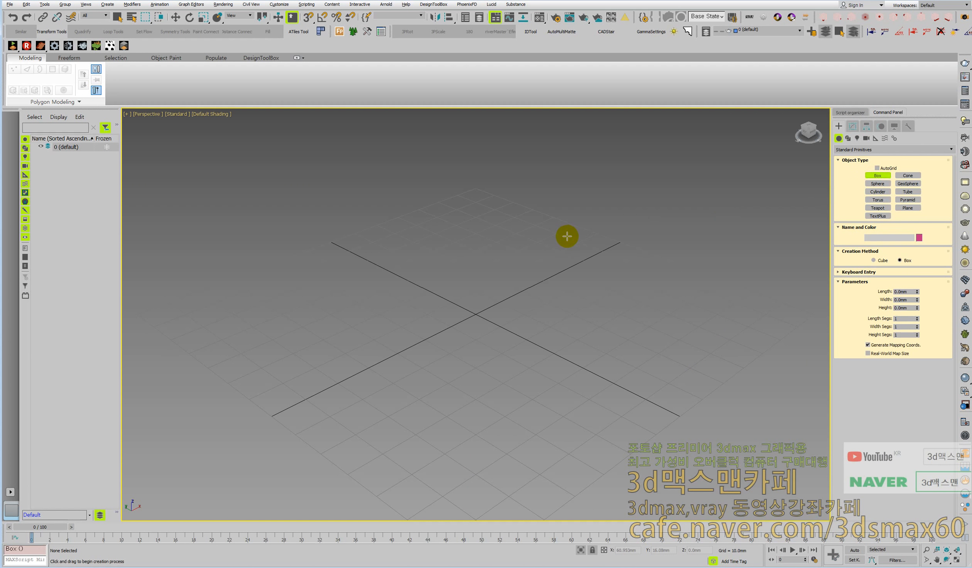
pyautogui.hotkey('alt', 'w')
pyautogui.click(568, 238)
pyautogui.hotkey('alt', 'w')
pyautogui.hotkey('alt', 'w')
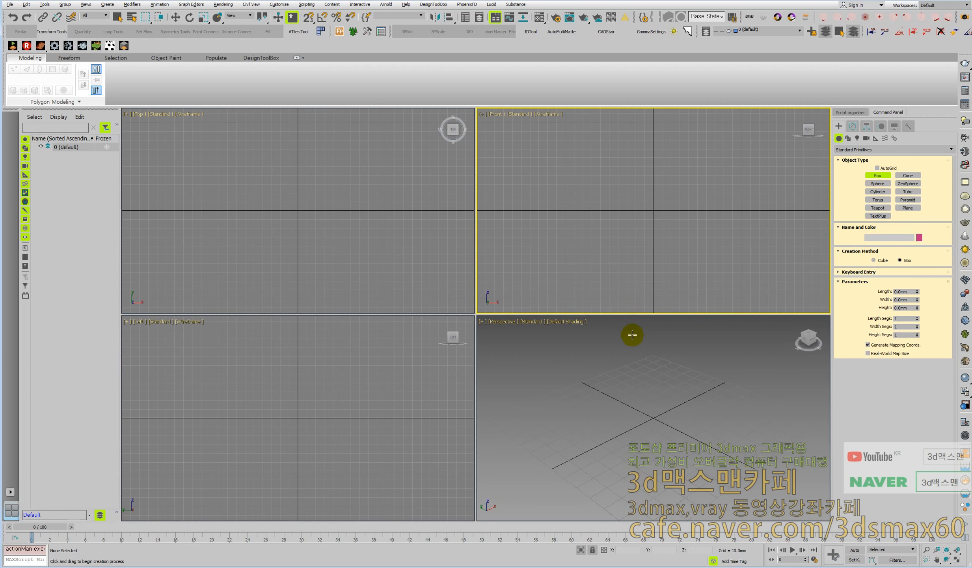
pyautogui.moveTo(697, 374); pyautogui.dragTo(521, 451)
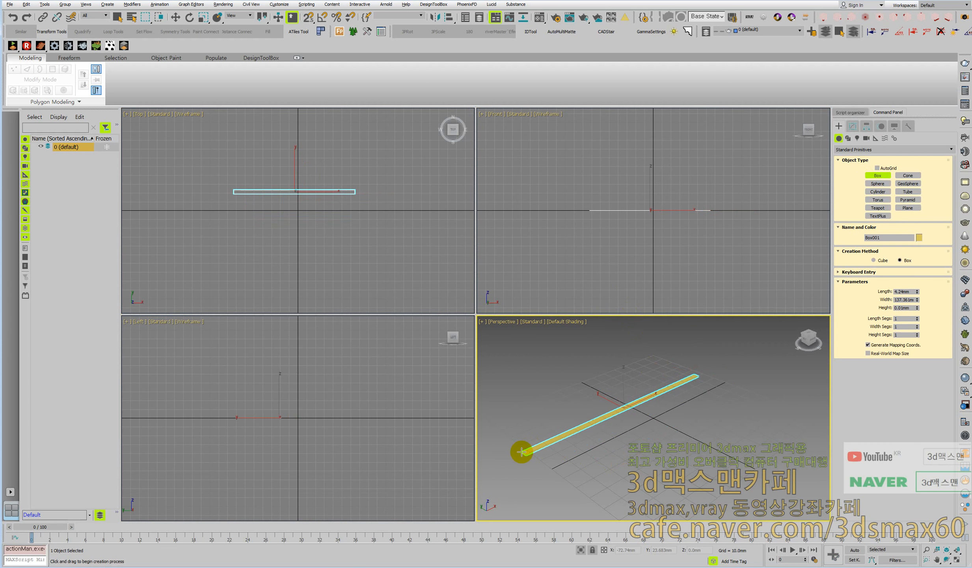
pyautogui.click(512, 189)
pyautogui.keyDown('alt'); pyautogui.moveTo(594, 392); pyautogui.dragTo(626, 483, button='middle'); pyautogui.keyUp('alt')
pyautogui.scroll(-4, 624, 473)
pyautogui.moveTo(629, 424); pyautogui.dragTo(623, 442, button='middle')
pyautogui.rightClick(623, 441)
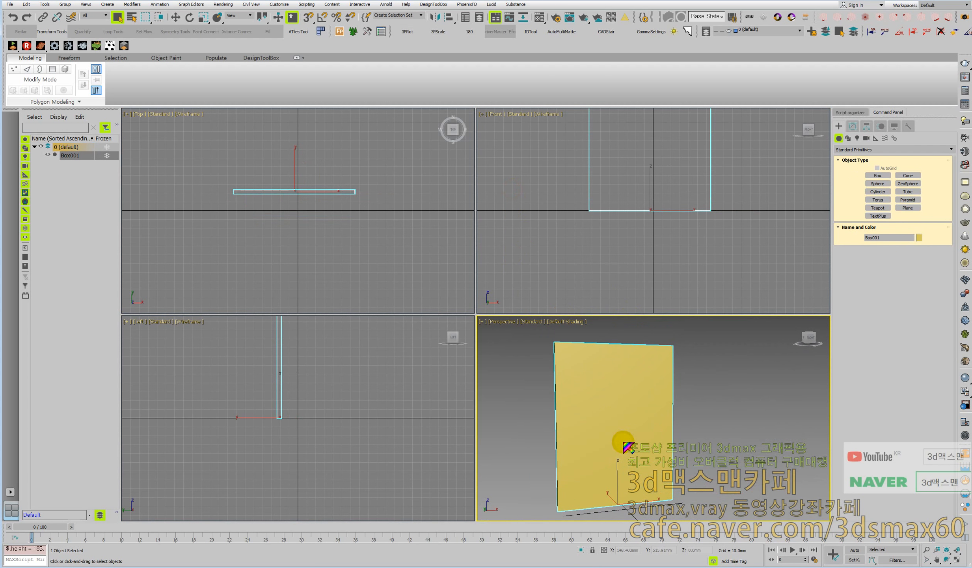
# Step: Set the box's length to 200 mm, width to 4000 mm and height to 6000 mm
pyautogui.moveTo(701, 210); pyautogui.dragTo(679, 284, button='middle')
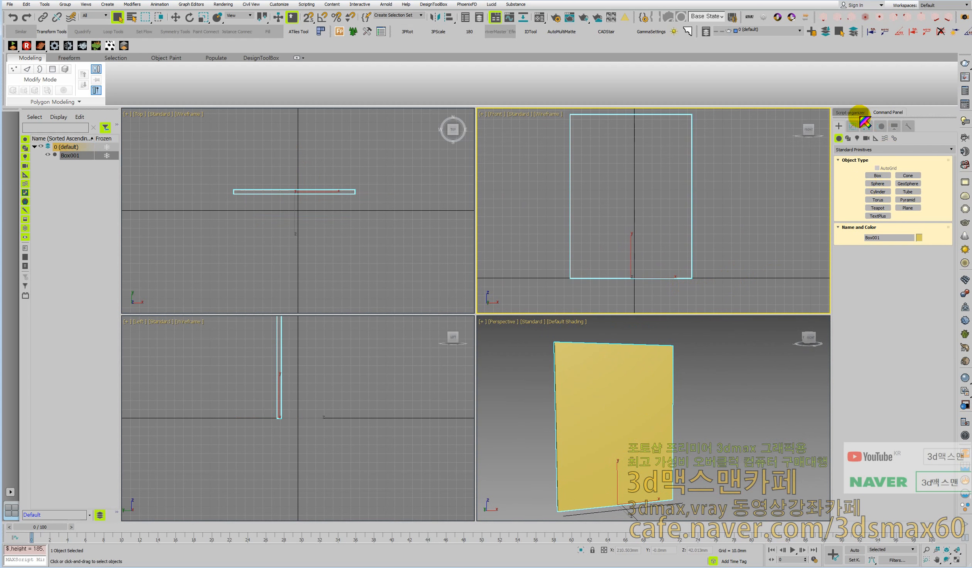
pyautogui.click(853, 126)
pyautogui.moveTo(919, 241); pyautogui.dragTo(931, 198)
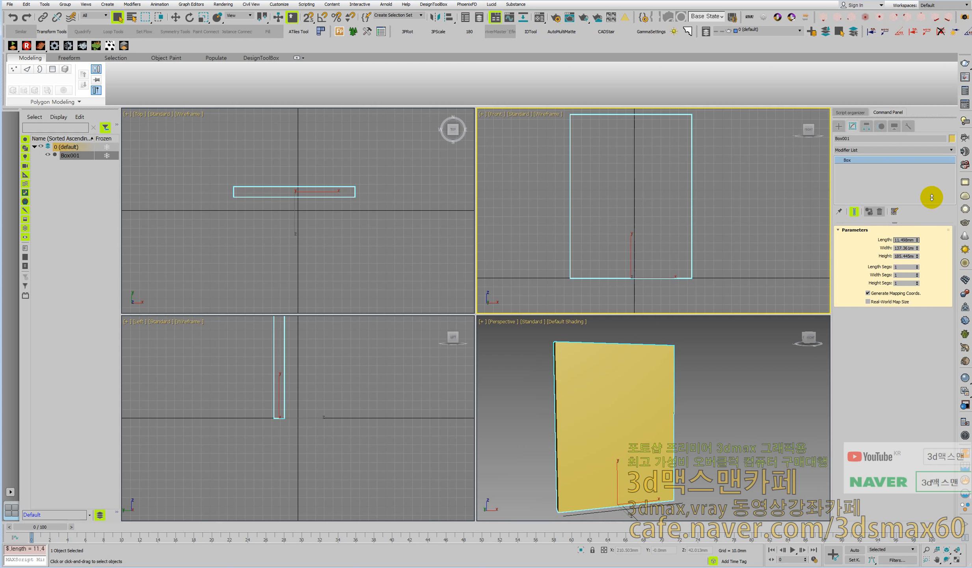
pyautogui.moveTo(918, 241); pyautogui.dragTo(922, 171)
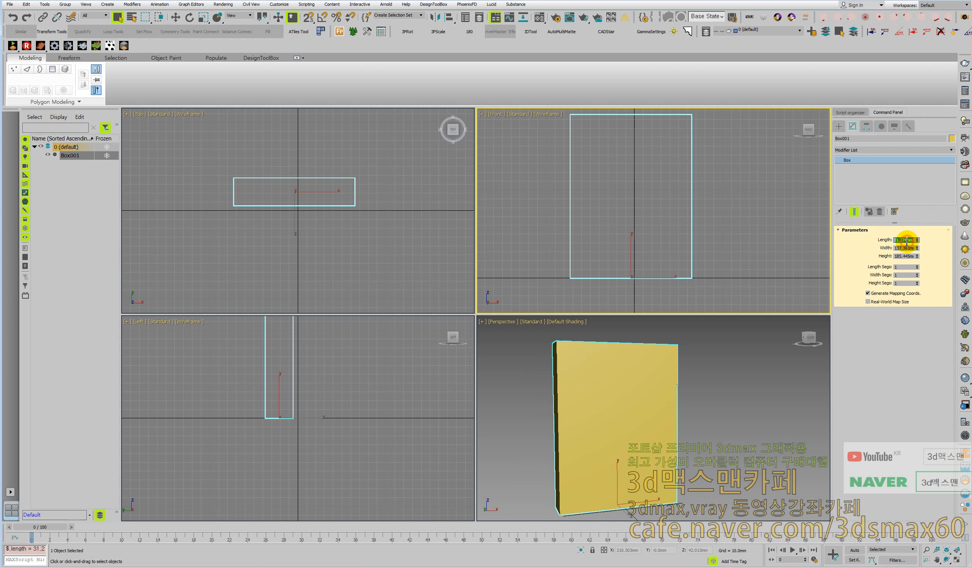
pyautogui.write('00')
pyautogui.press('Tab')
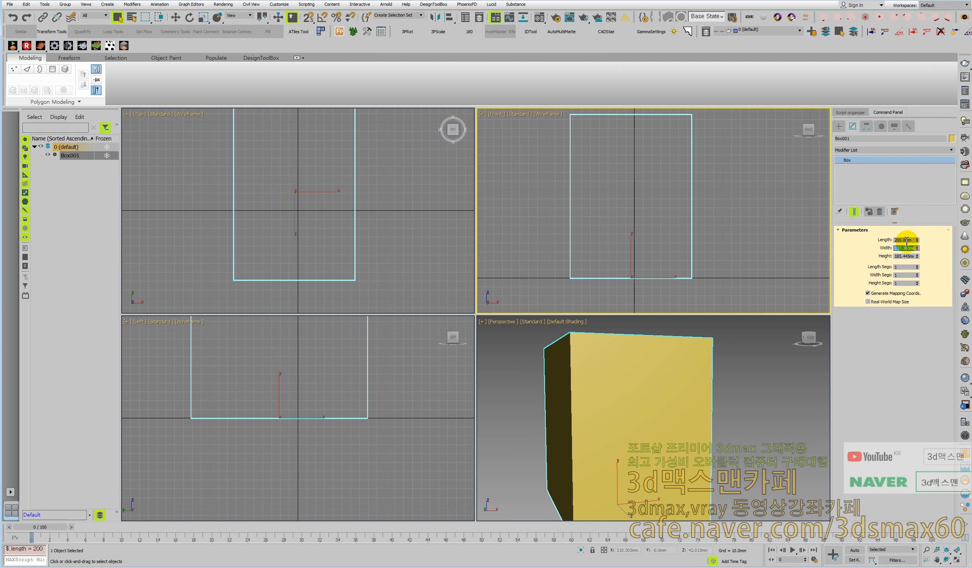
pyautogui.write('4000')
pyautogui.press('Tab')
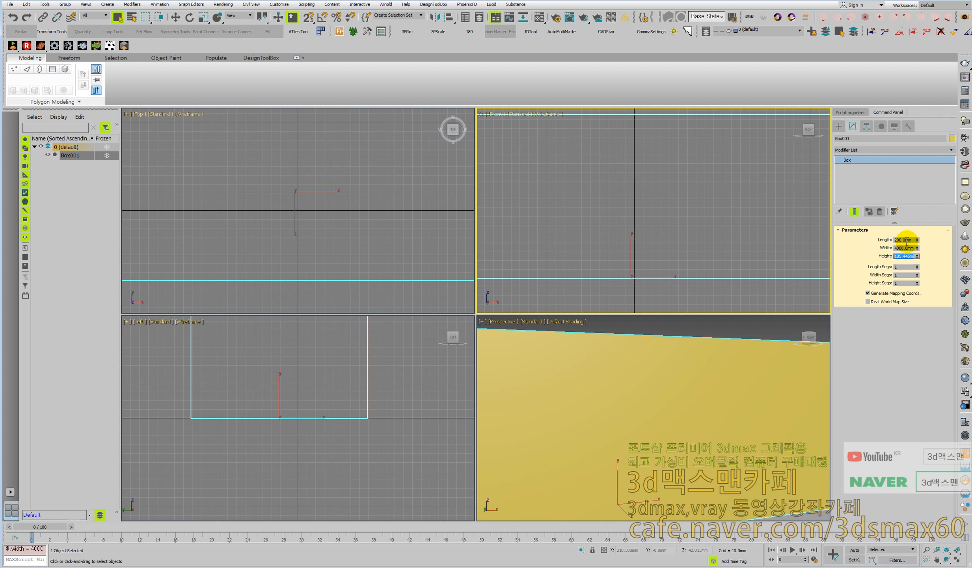
pyautogui.write('6000')
pyautogui.press('Tab')
# Step: Draw a cylinder with AutoGrid on the upper left of the box's front face, radius about 594 mm, height about 372 mm
pyautogui.scroll(-4, 768, 415)
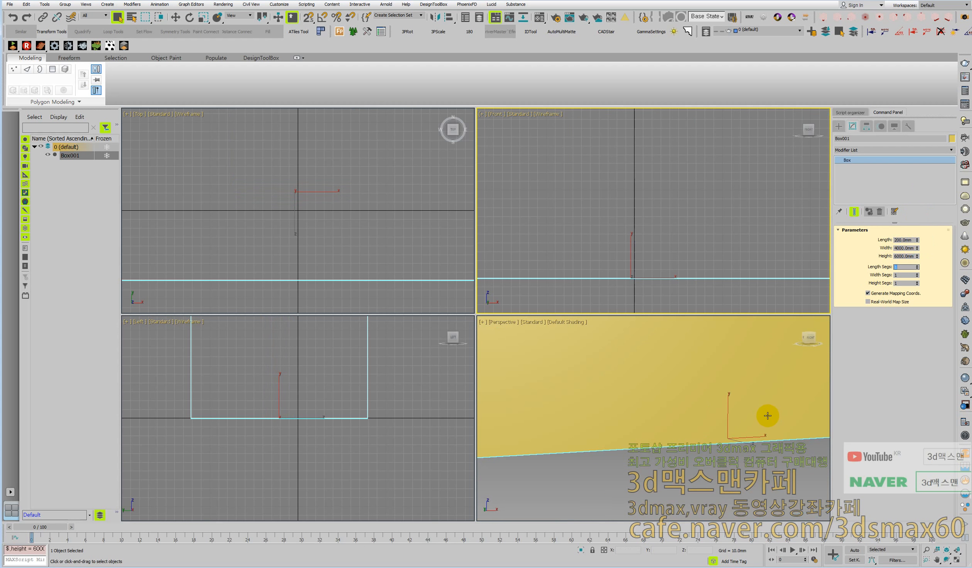
pyautogui.click(753, 414)
pyautogui.press('z')
pyautogui.keyDown('alt'); pyautogui.moveTo(723, 448); pyautogui.dragTo(697, 444, button='middle'); pyautogui.keyUp('alt')
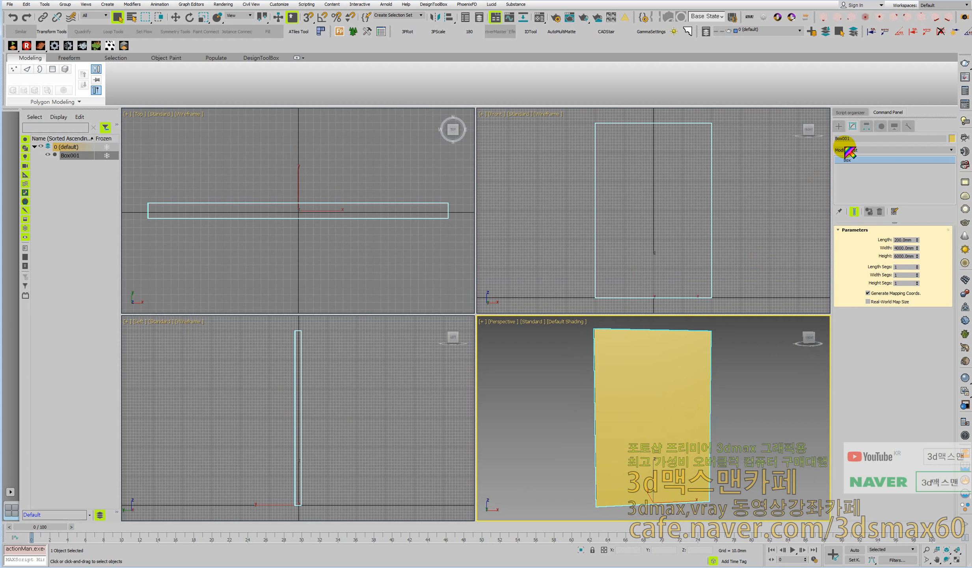
pyautogui.click(839, 126)
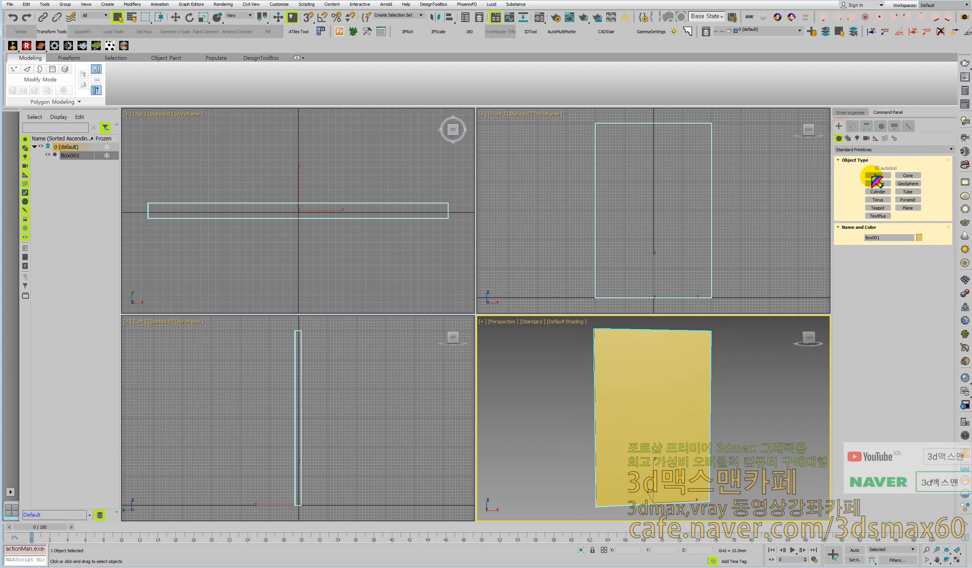
pyautogui.click(878, 192)
pyautogui.click(877, 168)
pyautogui.moveTo(628, 170); pyautogui.dragTo(642, 178)
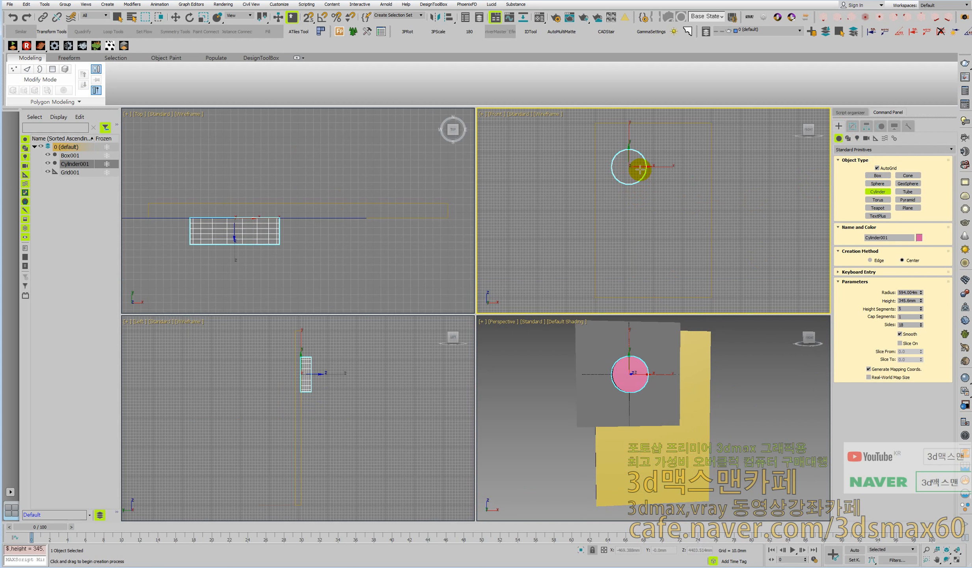
pyautogui.click(659, 173)
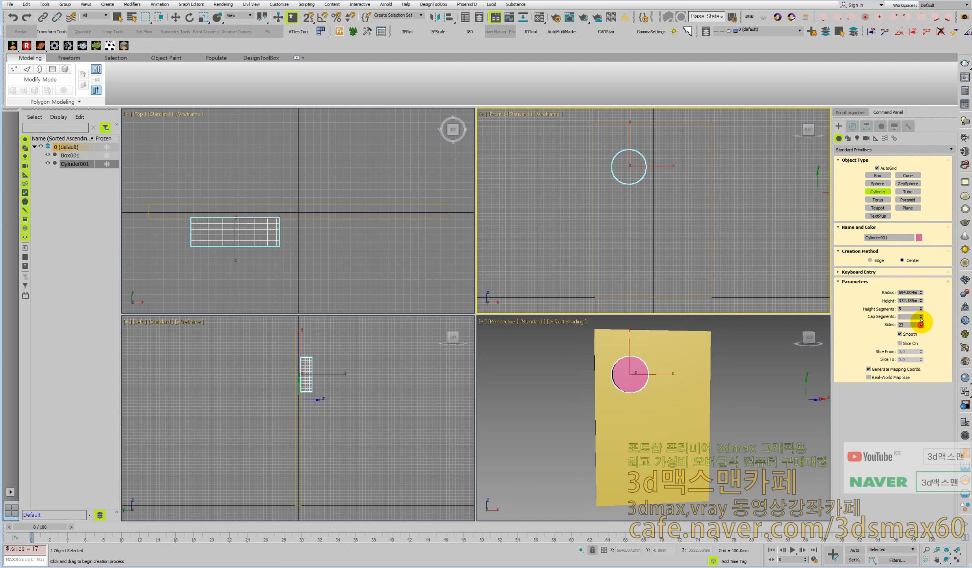
# Step: Set the cylinder's sides to 83, height segments to 1 and height to about 204 mm
pyautogui.moveTo(920, 324); pyautogui.dragTo(923, 300)
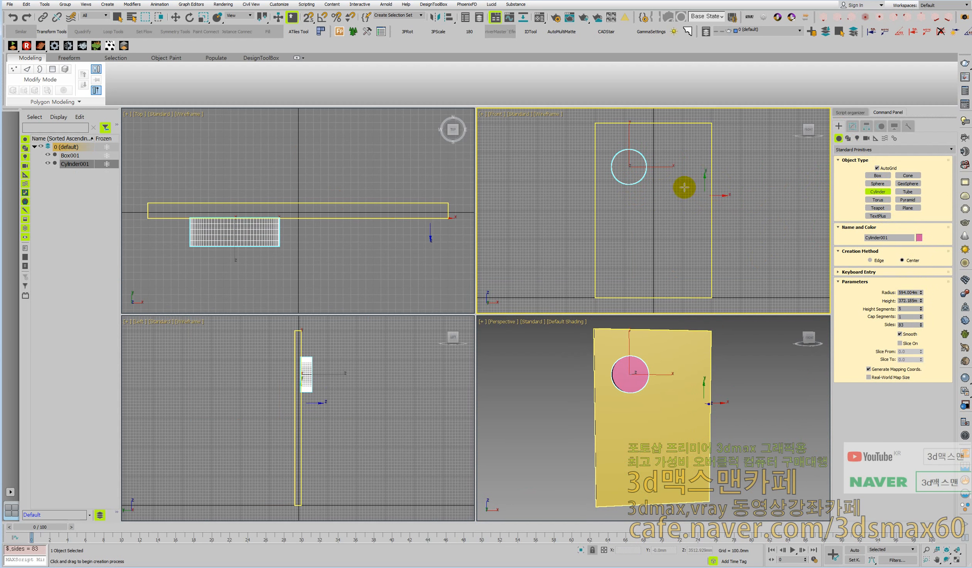
pyautogui.rightClick(921, 309)
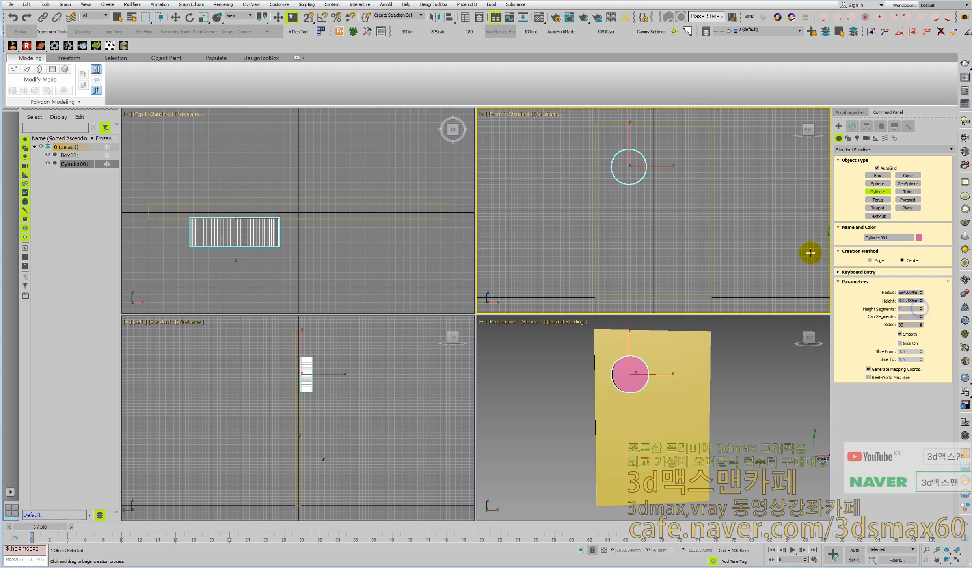
pyautogui.moveTo(922, 301); pyautogui.dragTo(923, 321)
pyautogui.rightClick(658, 175)
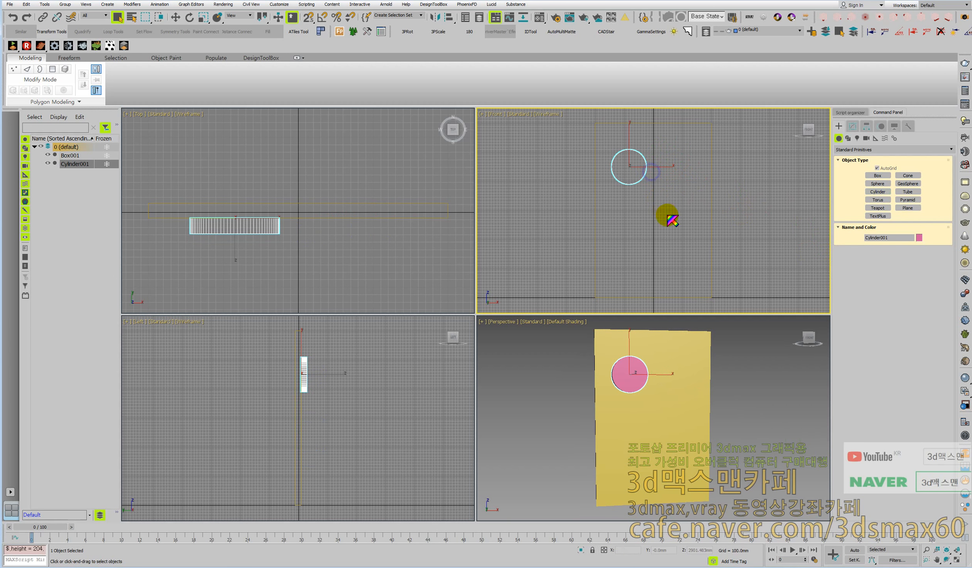
# Step: Draw two more cylinders on the box's front face, about 553 mm radius by 186 mm high and 376 mm radius by 133 mm high
pyautogui.moveTo(666, 213); pyautogui.dragTo(674, 228)
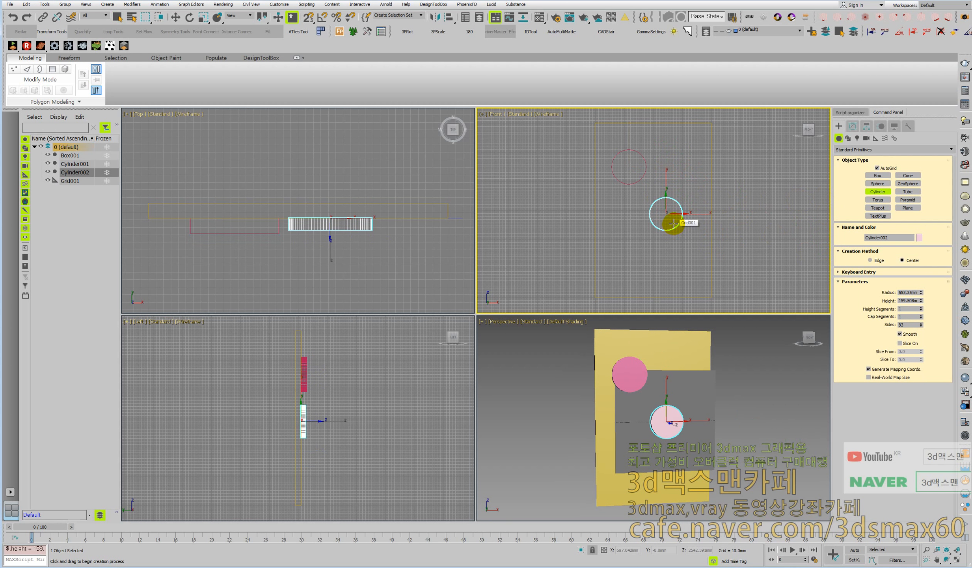
pyautogui.click(671, 215)
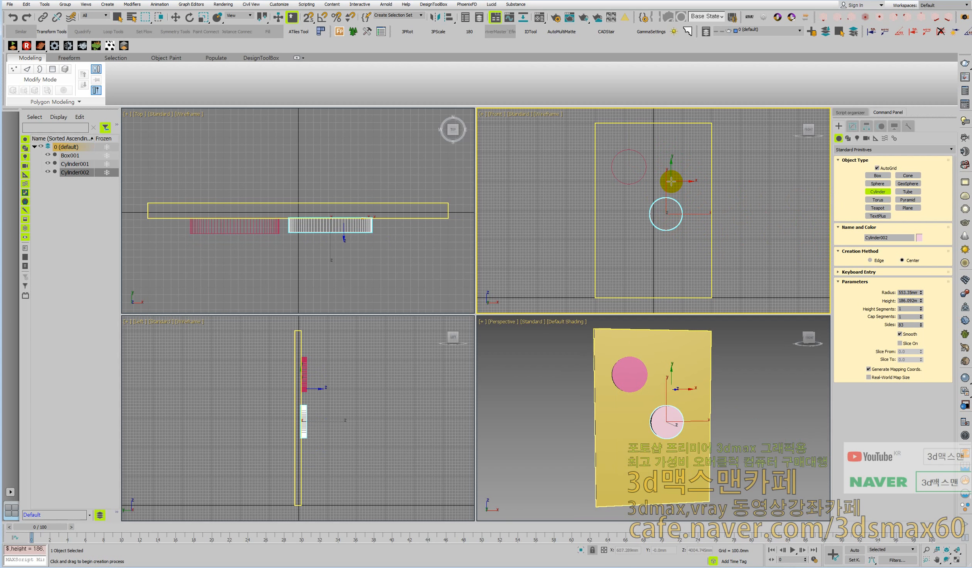
pyautogui.moveTo(673, 171); pyautogui.dragTo(678, 181)
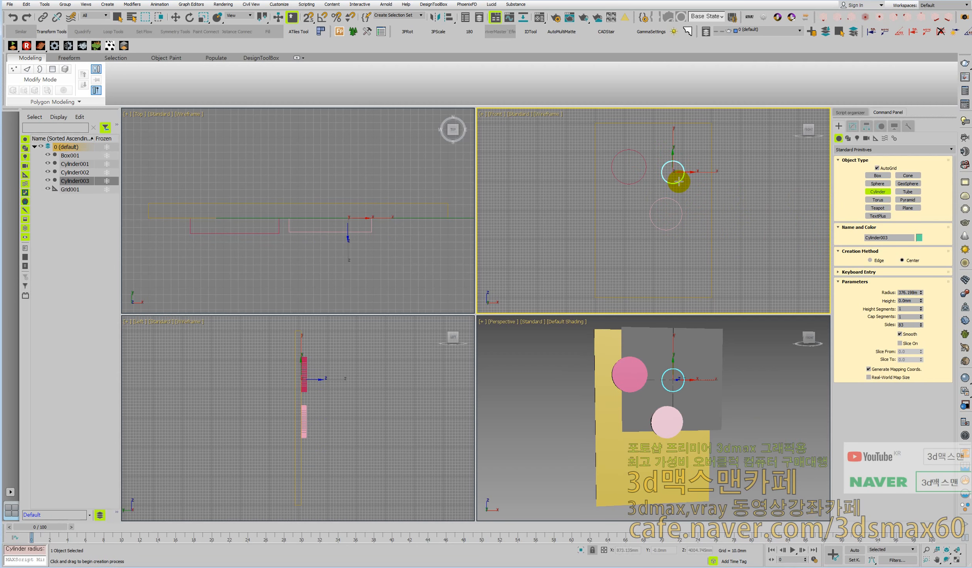
pyautogui.click(681, 177)
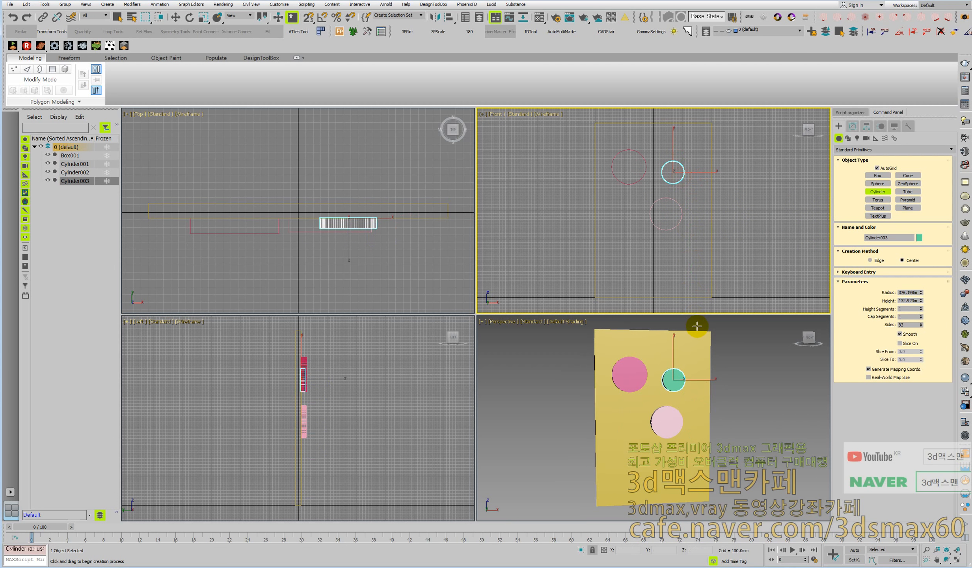
pyautogui.rightClick(685, 244)
# Step: Move the two larger cylinders slightly forward, away from the box, and attach them into one object
pyautogui.moveTo(398, 271); pyautogui.dragTo(199, 230)
pyautogui.press('w')
pyautogui.press('s')
pyautogui.moveTo(282, 199); pyautogui.dragTo(283, 237)
pyautogui.hotkey('alt', 'a')
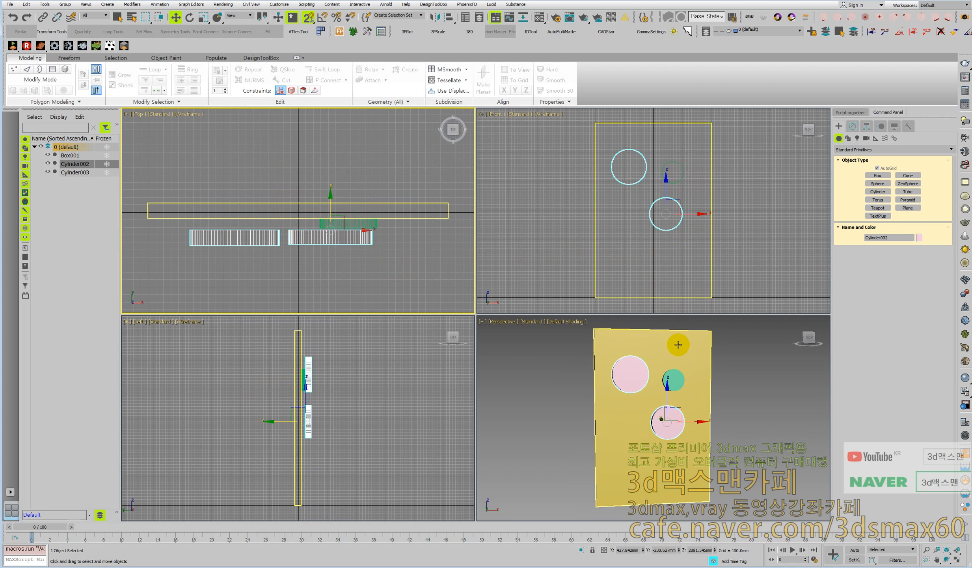
# Step: Select the small cylinder together with the joined larger pair and attach them all into one object
pyautogui.moveTo(678, 380)
pyautogui.mouseDown()
pyautogui.moveTo(692, 381)
pyautogui.moveTo(692, 372)
pyautogui.mouseUp()
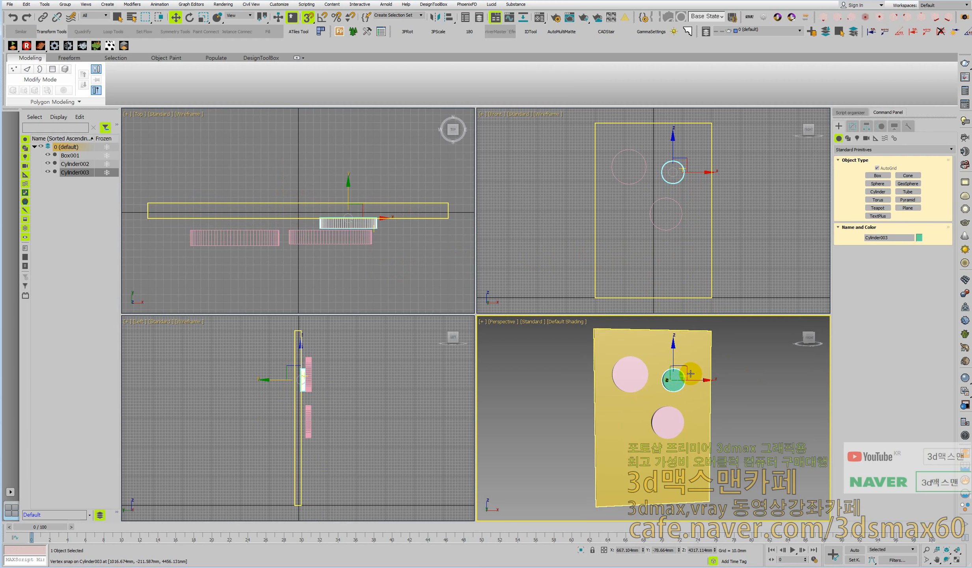
pyautogui.moveTo(690, 373); pyautogui.dragTo(691, 374)
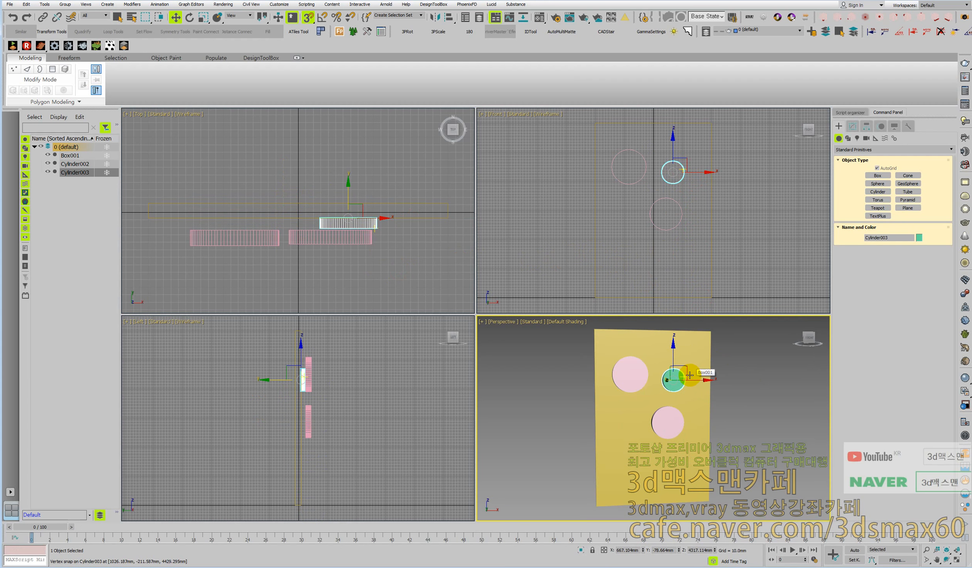
pyautogui.keyDown('ctrl'); pyautogui.click(631, 375); pyautogui.keyUp('ctrl')
pyautogui.moveTo(681, 429); pyautogui.dragTo(702, 417)
pyautogui.rightClick(702, 416)
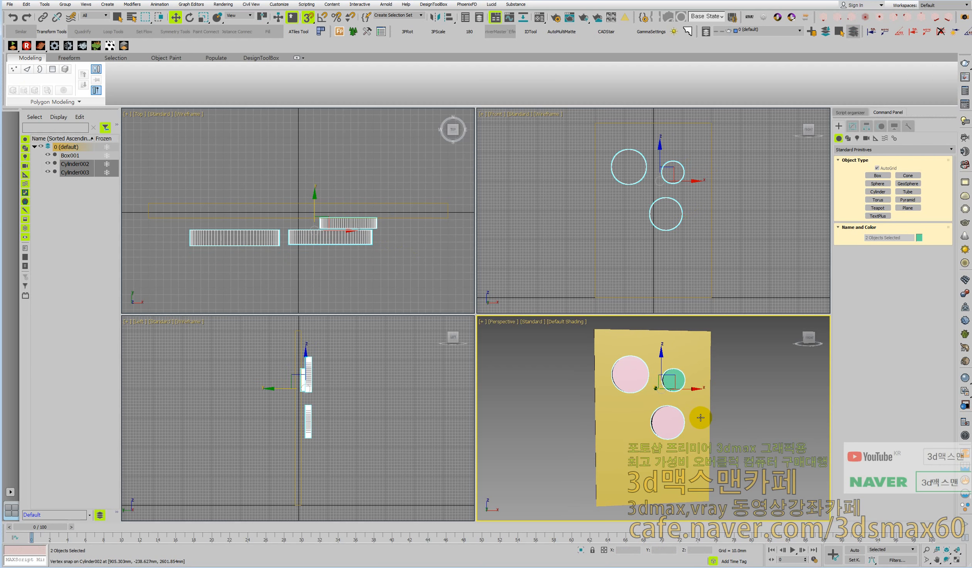
pyautogui.hotkey('alt', 'a')
pyautogui.moveTo(672, 419); pyautogui.dragTo(702, 420)
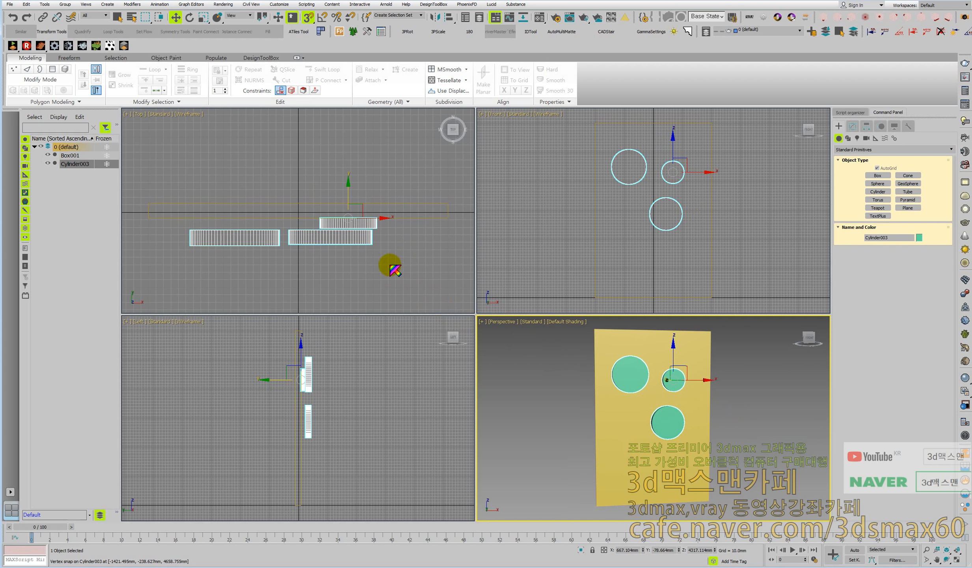
# Step: Move the small cylinder's element forward off the box and slightly sideways, and leave Element editing
pyautogui.rightClick(499, 253)
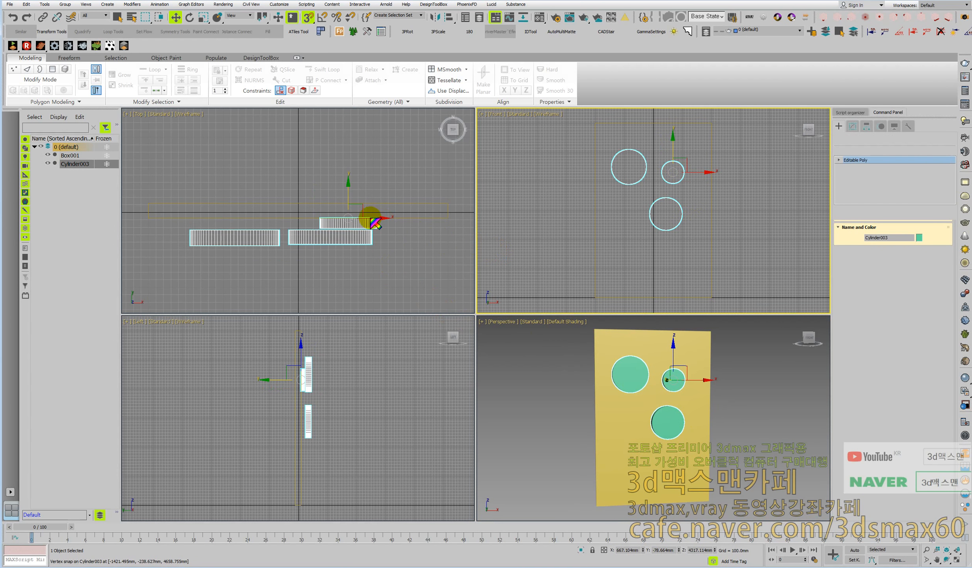
pyautogui.press('5')
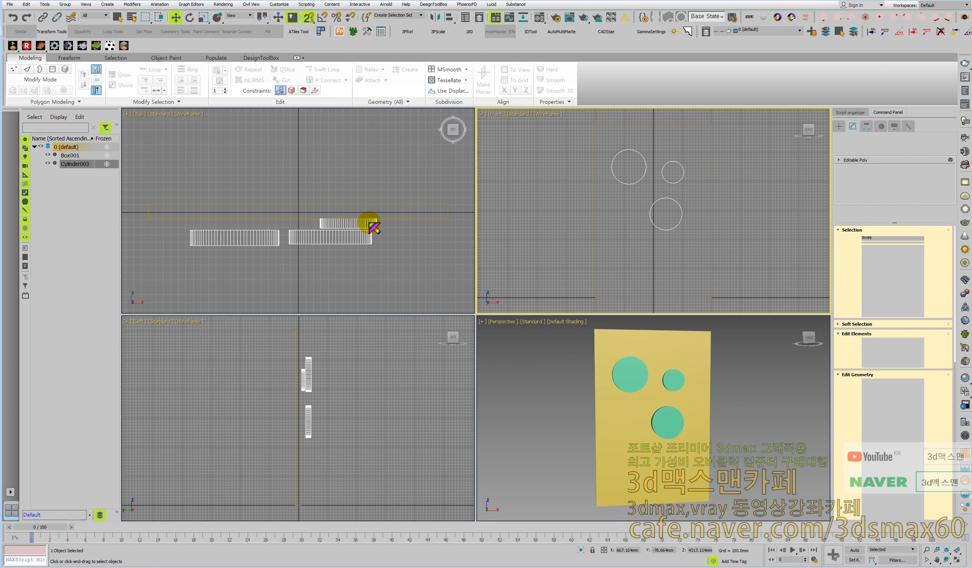
pyautogui.click(370, 223)
pyautogui.moveTo(346, 206); pyautogui.dragTo(359, 229)
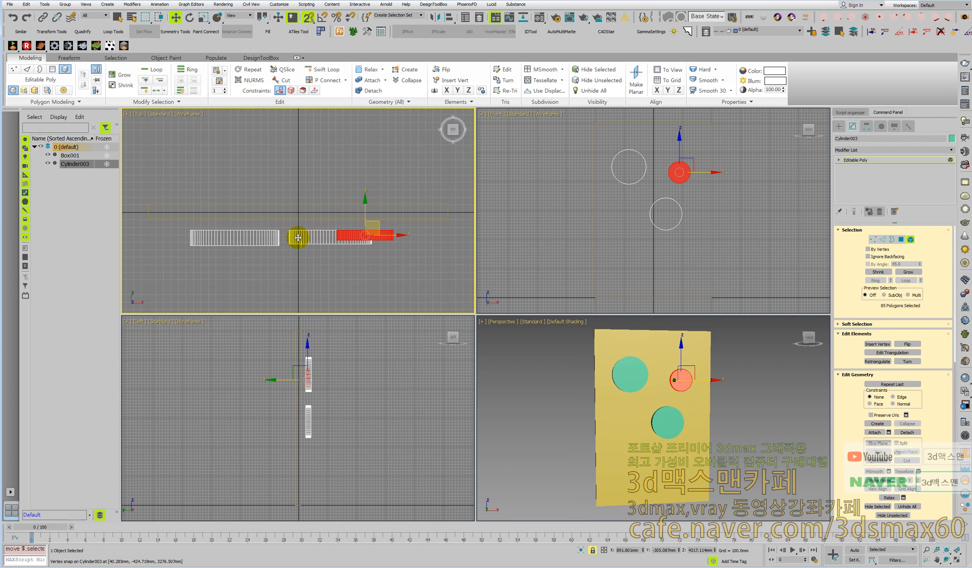
pyautogui.keyDown('alt'); pyautogui.moveTo(658, 397); pyautogui.dragTo(684, 404, button='middle'); pyautogui.keyUp('alt')
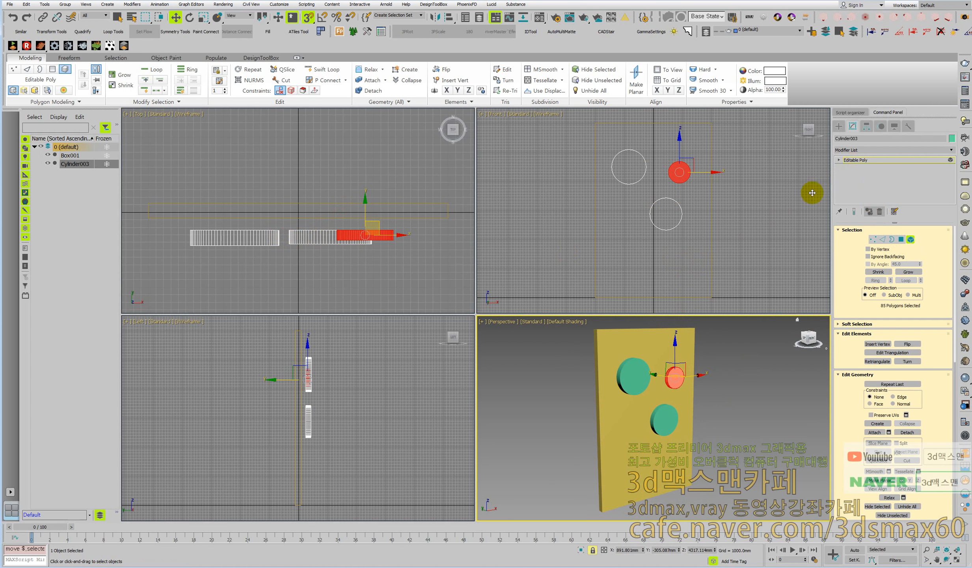
pyautogui.keyDown('alt'); pyautogui.moveTo(663, 352); pyautogui.dragTo(681, 361, button='middle'); pyautogui.keyUp('alt')
pyautogui.click(911, 240)
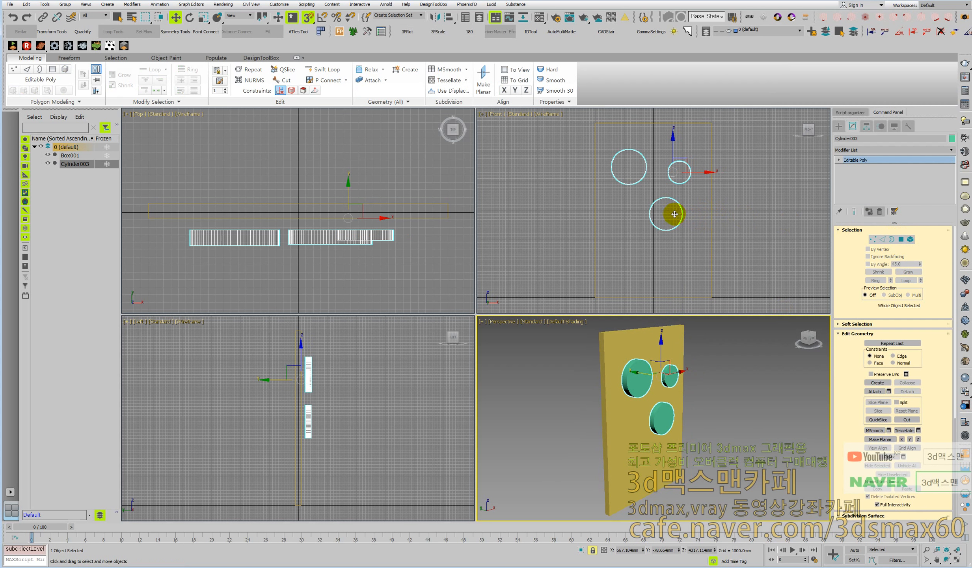
# Step: Isolate the joined cylinders and select the three round polygons on their backs, the sides facing the box
pyautogui.middleClick(673, 214)
pyautogui.hotkey('alt', 'q')
pyautogui.keyDown('alt'); pyautogui.moveTo(677, 406); pyautogui.dragTo(745, 409, button='middle'); pyautogui.keyUp('alt')
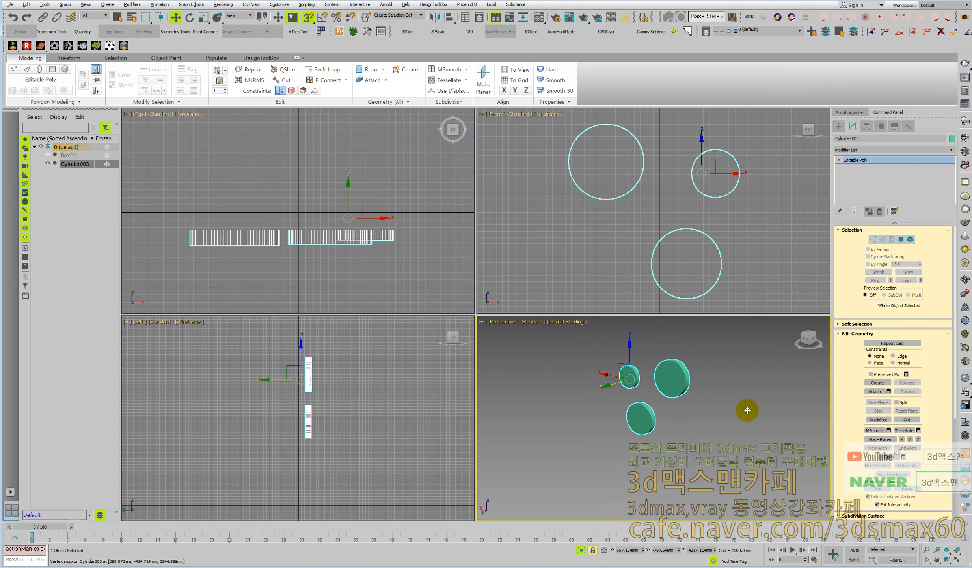
pyautogui.click(901, 239)
pyautogui.hotkey('ctrl', 'a')
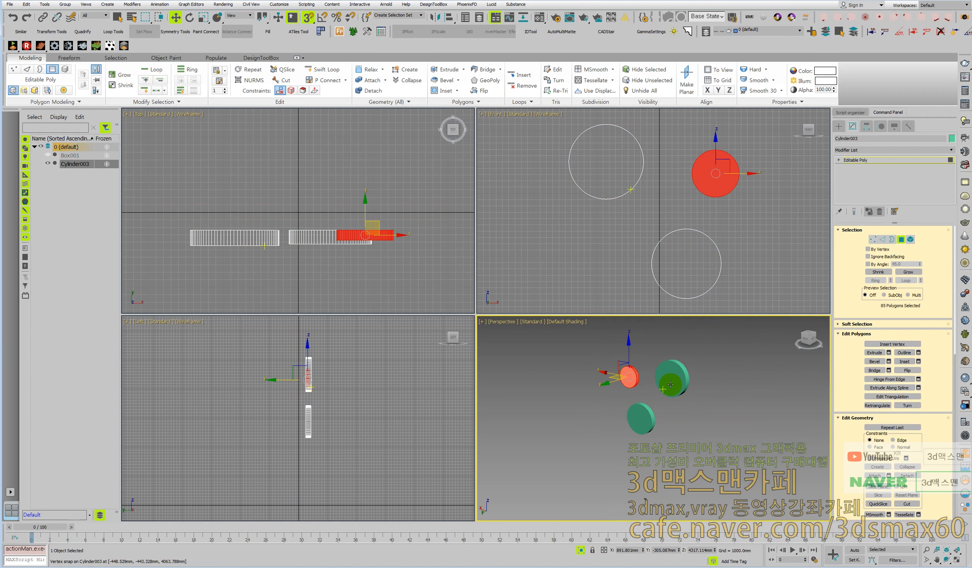
pyautogui.click(670, 385)
pyautogui.keyDown('ctrl'); pyautogui.click(629, 377); pyautogui.keyUp('ctrl')
pyautogui.keyDown('ctrl'); pyautogui.click(641, 418); pyautogui.keyUp('ctrl')
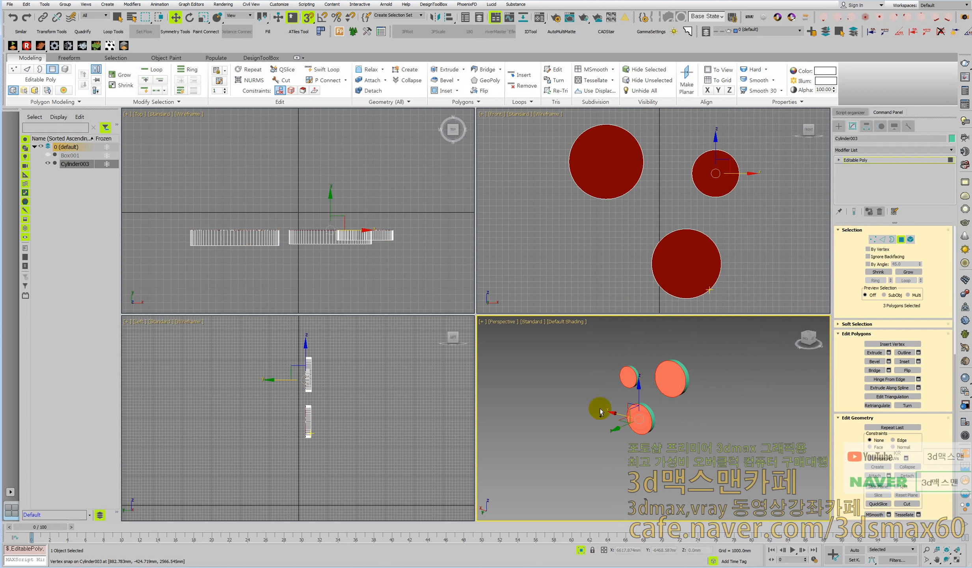
pyautogui.moveTo(600, 411); pyautogui.dragTo(642, 376)
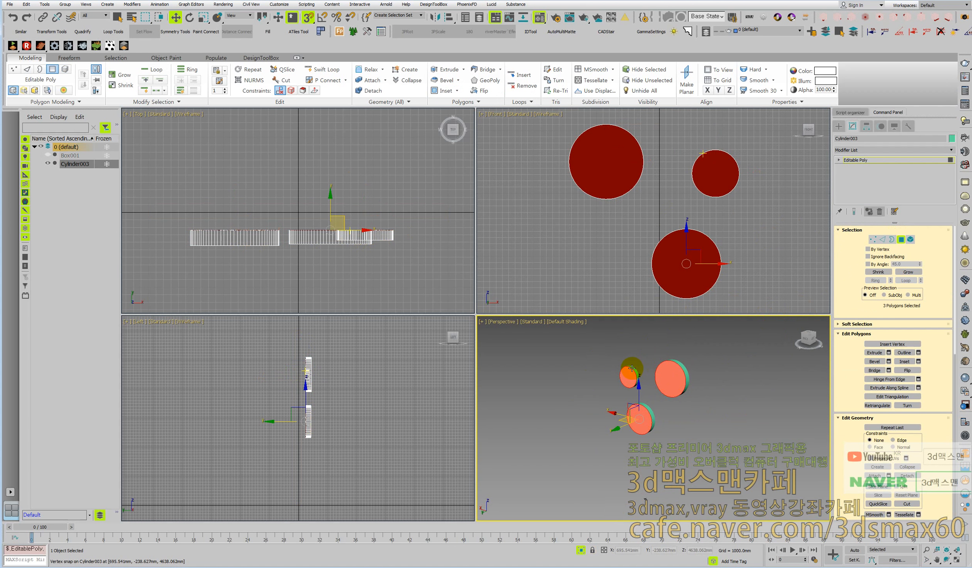
# Step: Change Material #1 to the VRayLightMtl type
pyautogui.press('m')
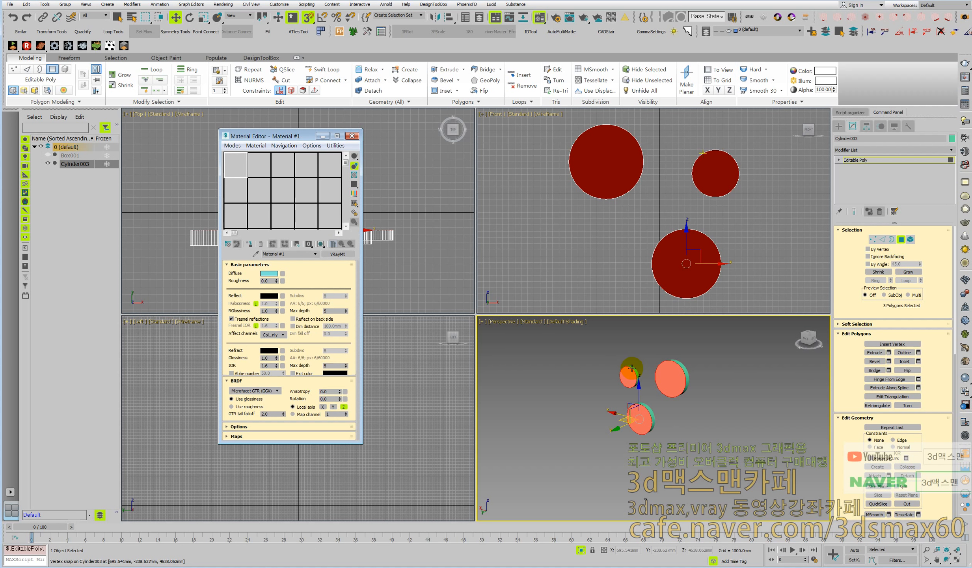
pyautogui.click(340, 254)
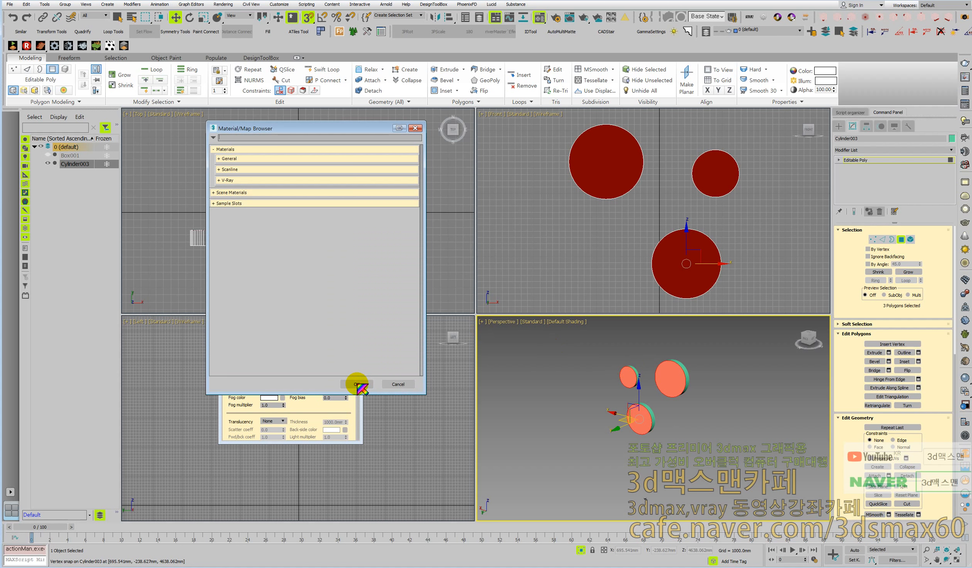
pyautogui.click(239, 181)
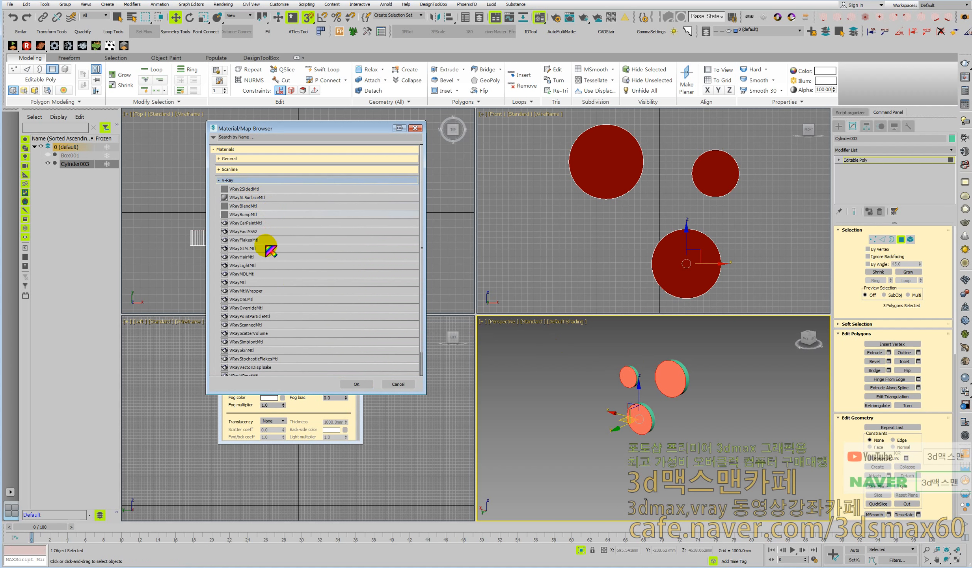
pyautogui.doubleClick(254, 264)
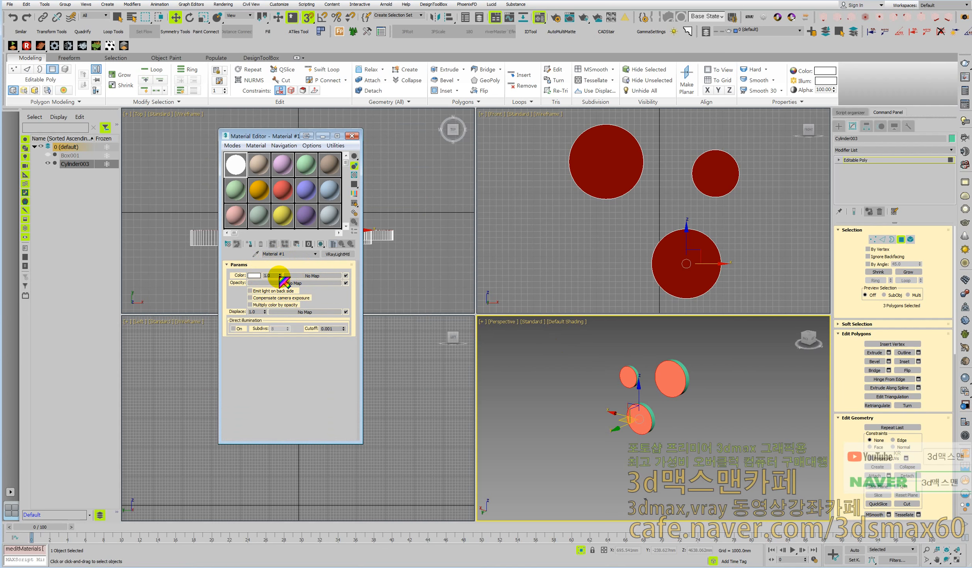
pyautogui.moveTo(287, 276); pyautogui.dragTo(311, 313)
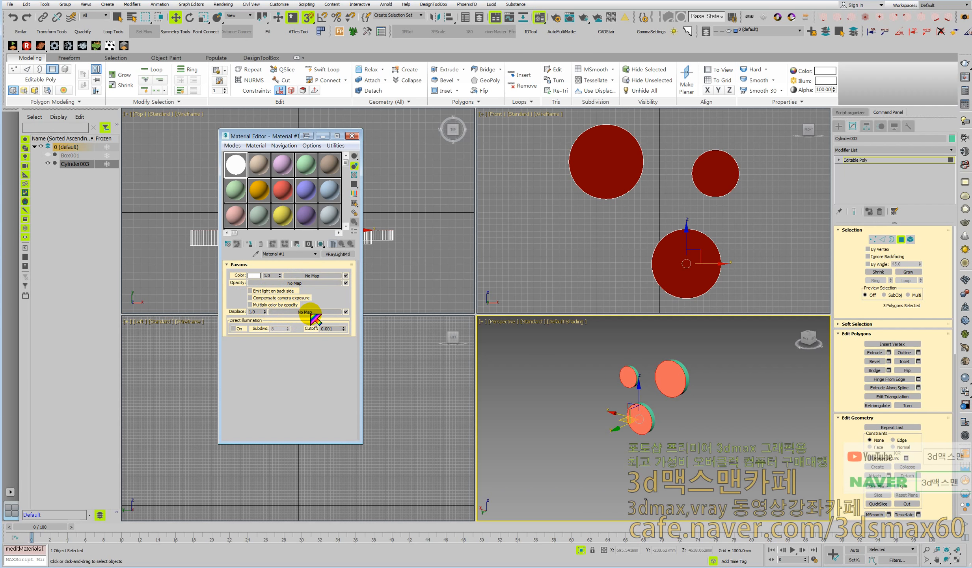
# Step: Turn on direct illumination for the light material and assign it to the three selected back polygons
pyautogui.click(669, 383)
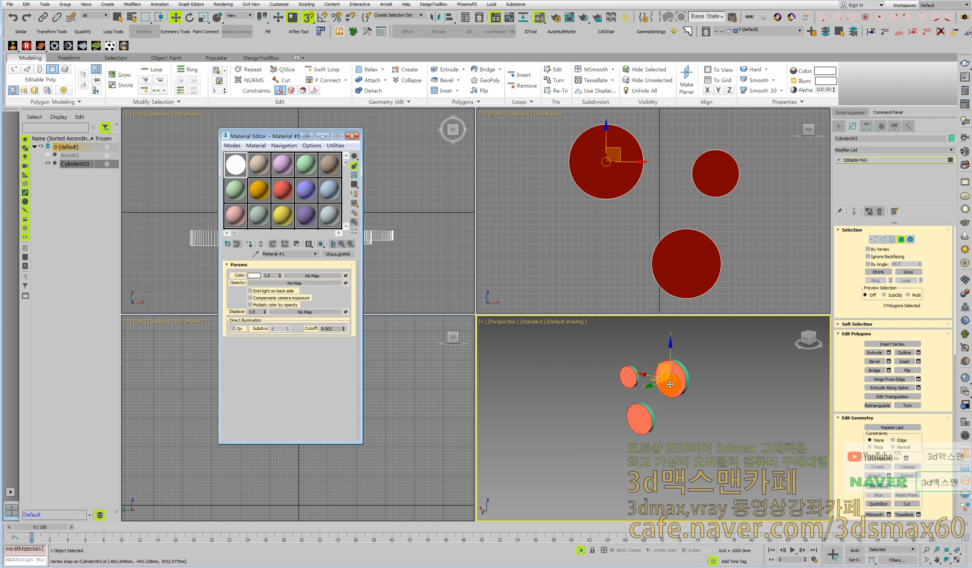
pyautogui.moveTo(670, 381); pyautogui.dragTo(270, 331)
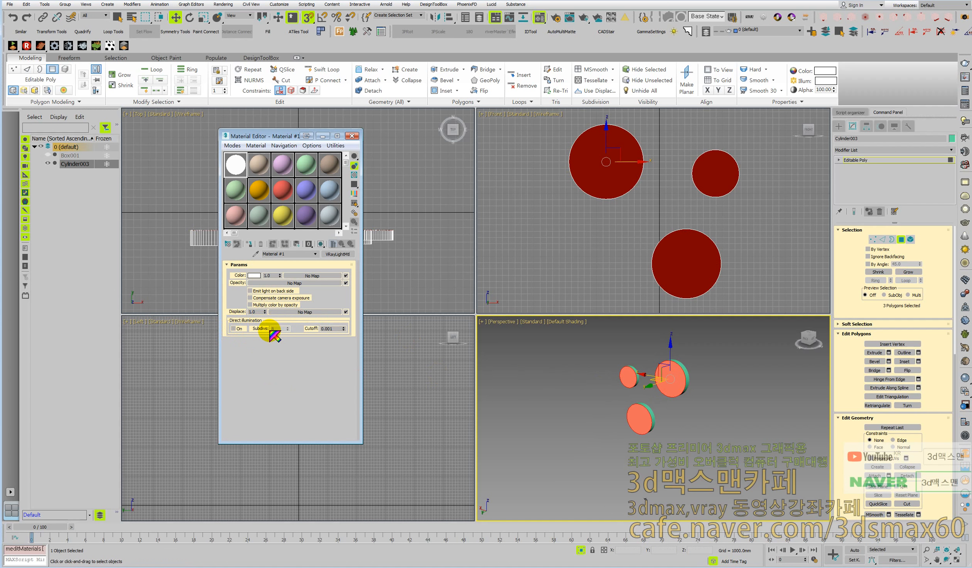
pyautogui.click(233, 328)
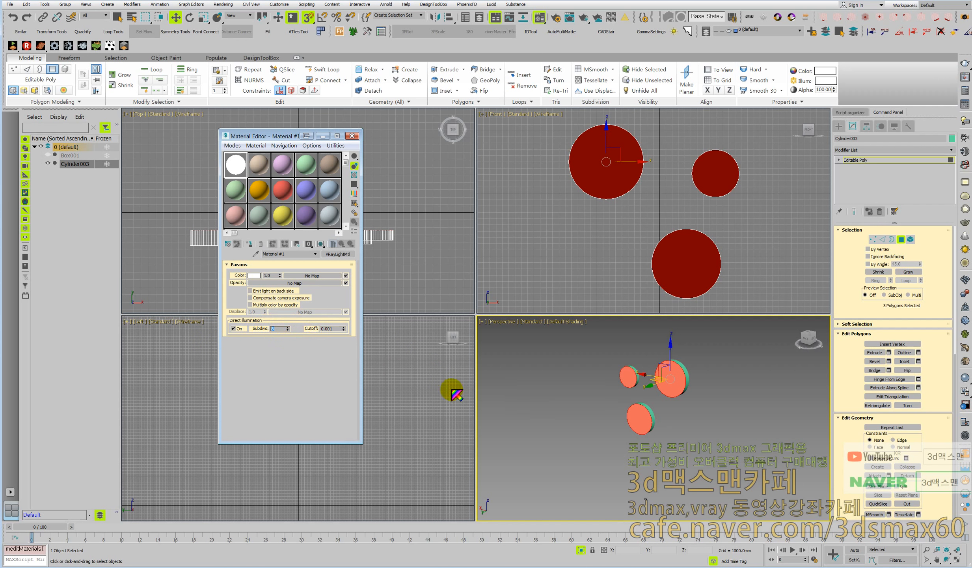
pyautogui.moveTo(240, 168); pyautogui.dragTo(629, 377)
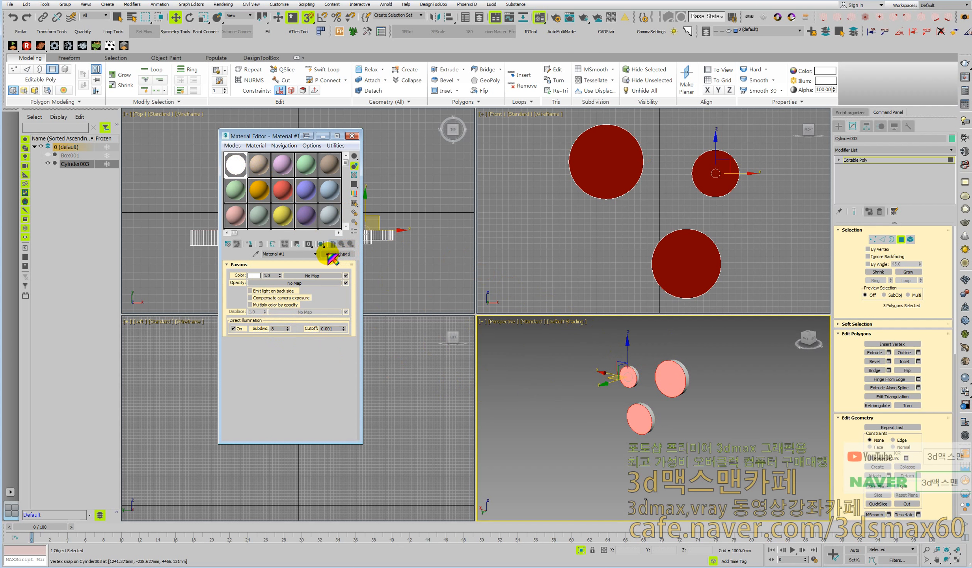
# Step: Give the light material a pale cream colour and a multiplier of 3, leaving Polygon editing
pyautogui.click(258, 276)
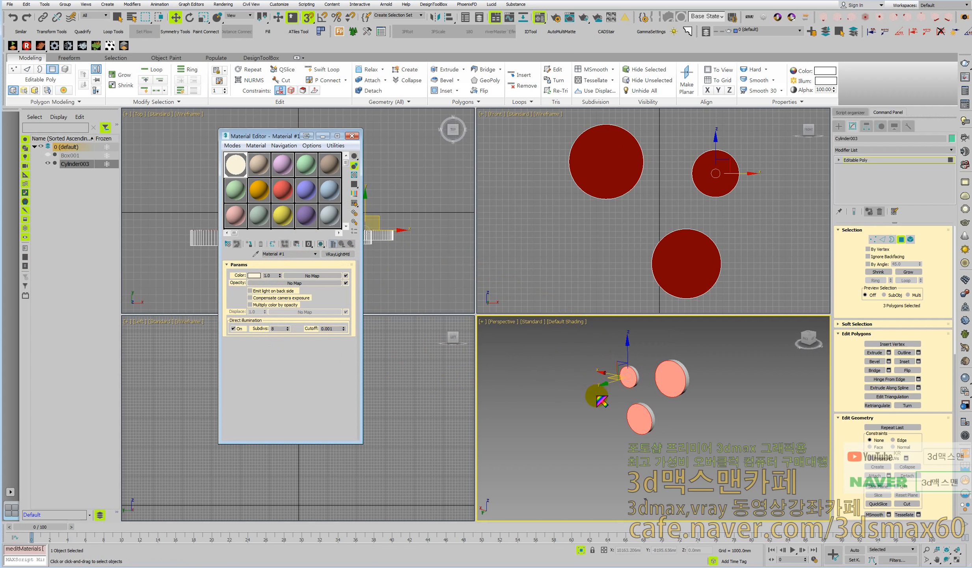
pyautogui.click(590, 482)
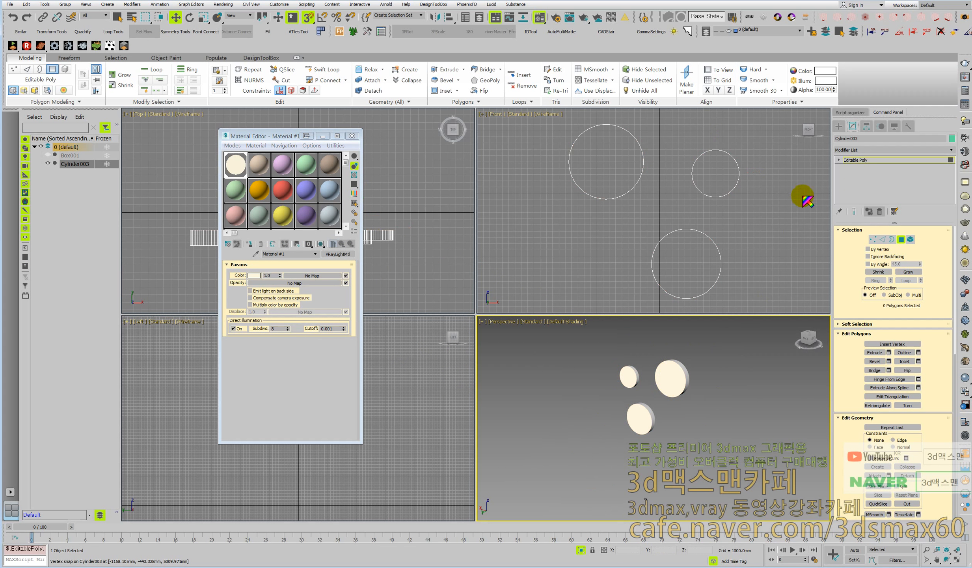
pyautogui.click(861, 159)
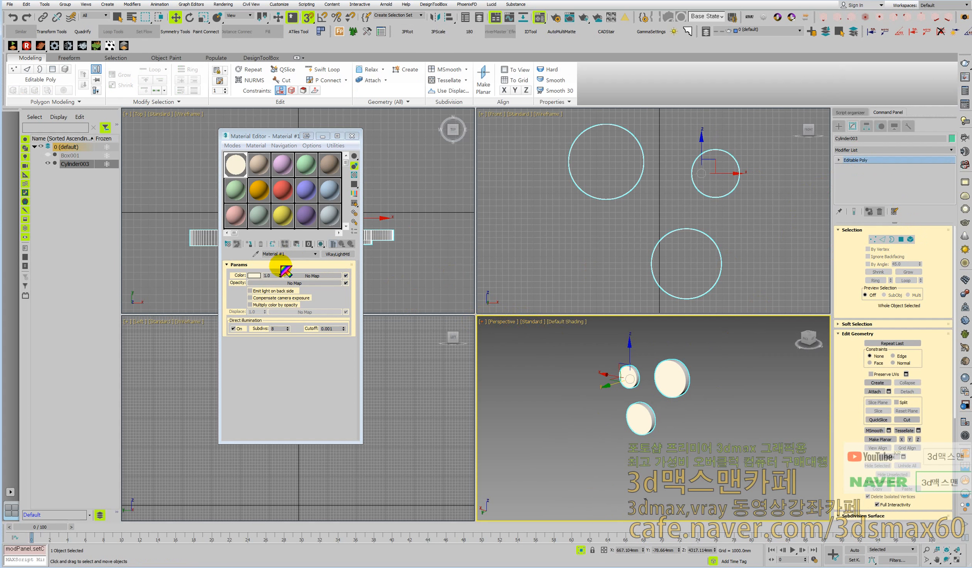
pyautogui.click(273, 276)
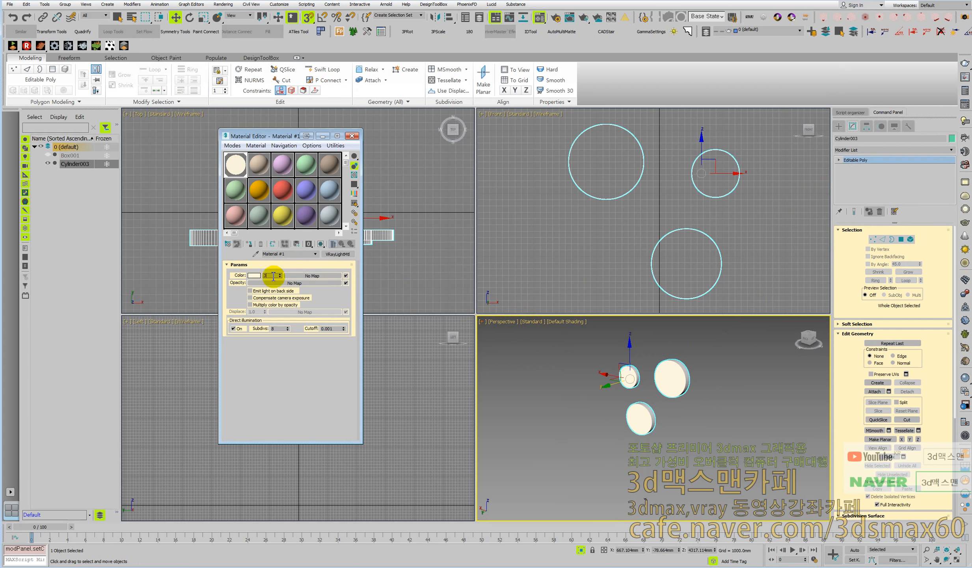
pyautogui.write('3')
pyautogui.press('Return')
# Step: Unhide all objects and assign the light grey-blue sample material to the box
pyautogui.keyDown('alt'); pyautogui.moveTo(645, 433); pyautogui.dragTo(568, 429, button='middle'); pyautogui.keyUp('alt')
pyautogui.rightClick(582, 402)
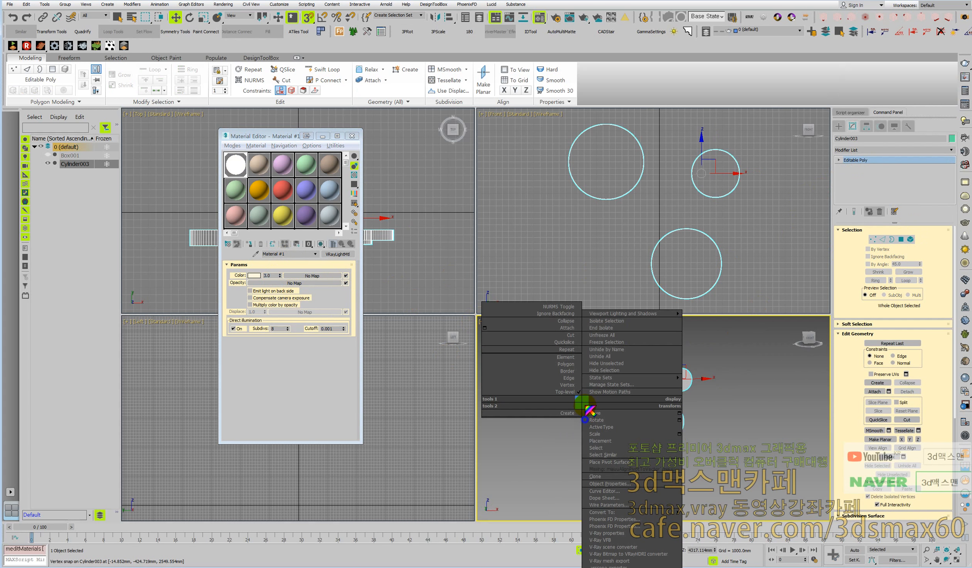
pyautogui.click(607, 357)
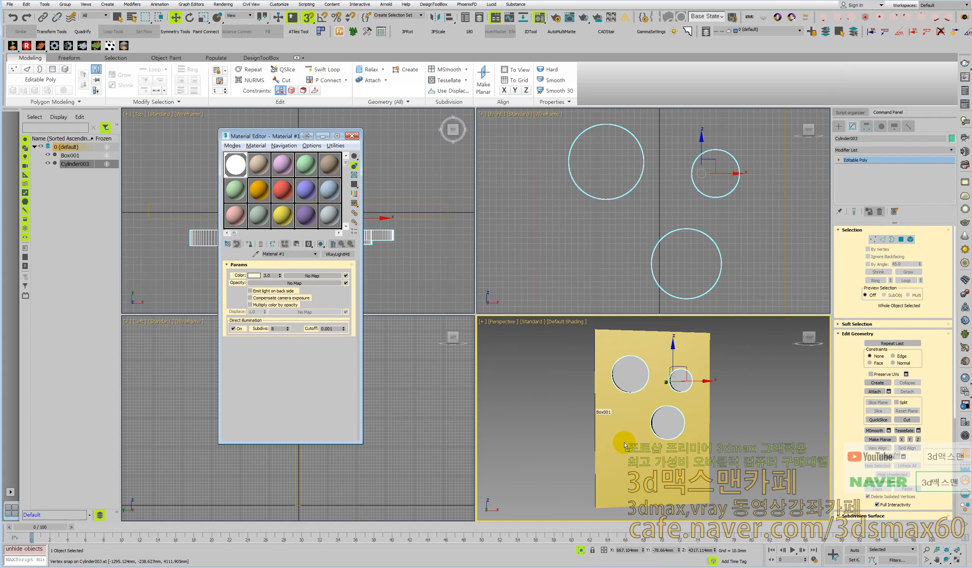
pyautogui.moveTo(624, 442); pyautogui.dragTo(624, 442)
pyautogui.moveTo(327, 213); pyautogui.dragTo(610, 413)
pyautogui.moveTo(636, 400); pyautogui.dragTo(614, 399, button='middle')
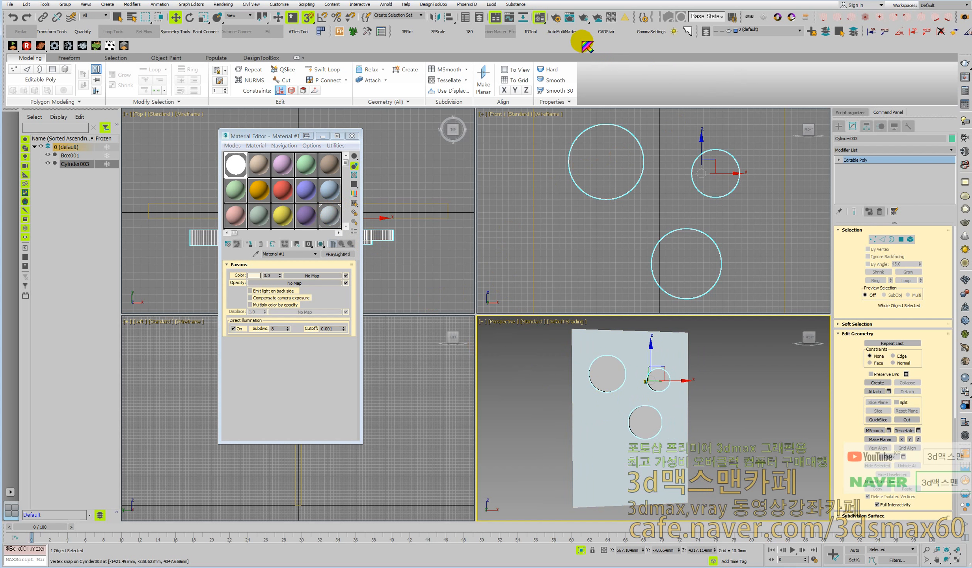
# Step: Switch the V-Ray image sampler and global switches to Advanced mode, and set the default lights to Off
pyautogui.click(556, 17)
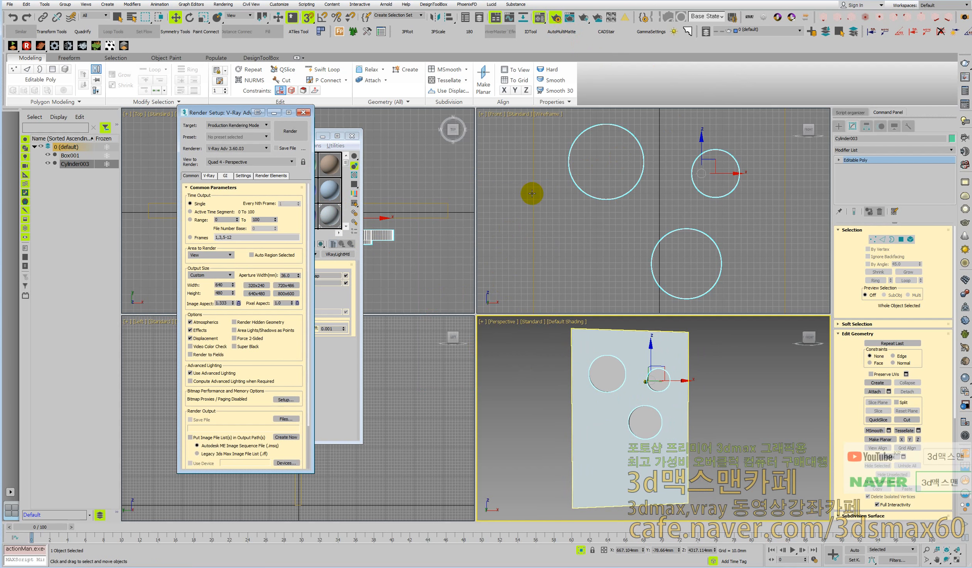
pyautogui.click(209, 176)
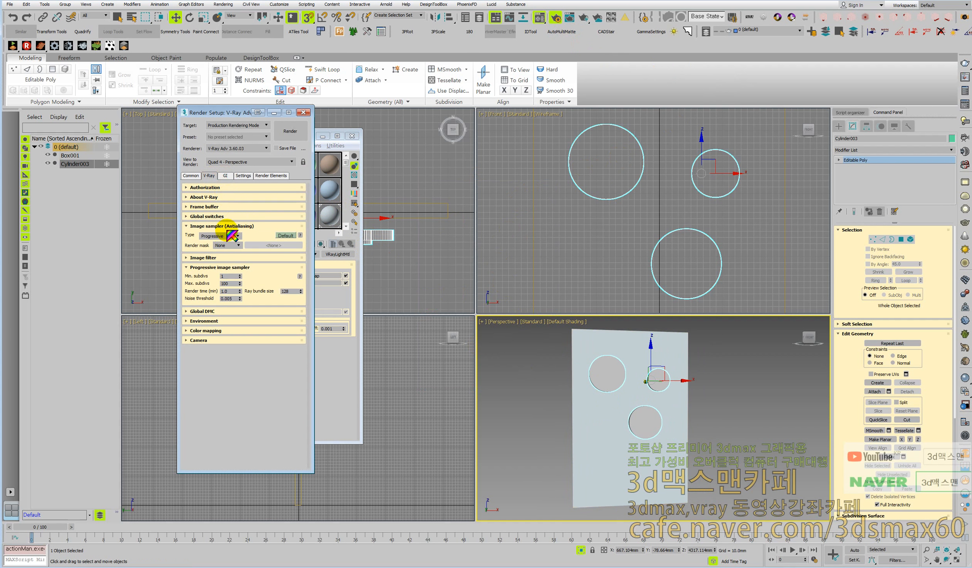
pyautogui.click(286, 235)
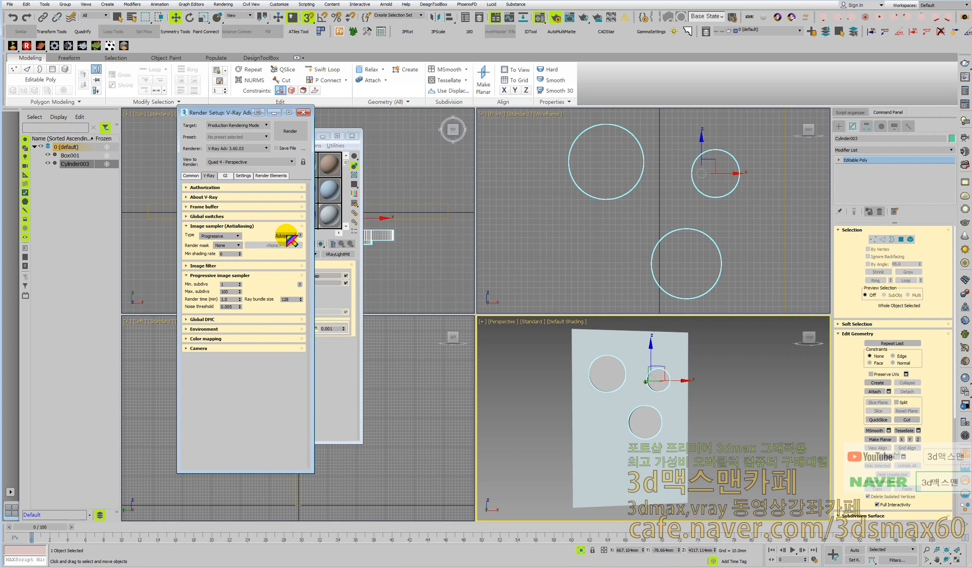
pyautogui.click(239, 216)
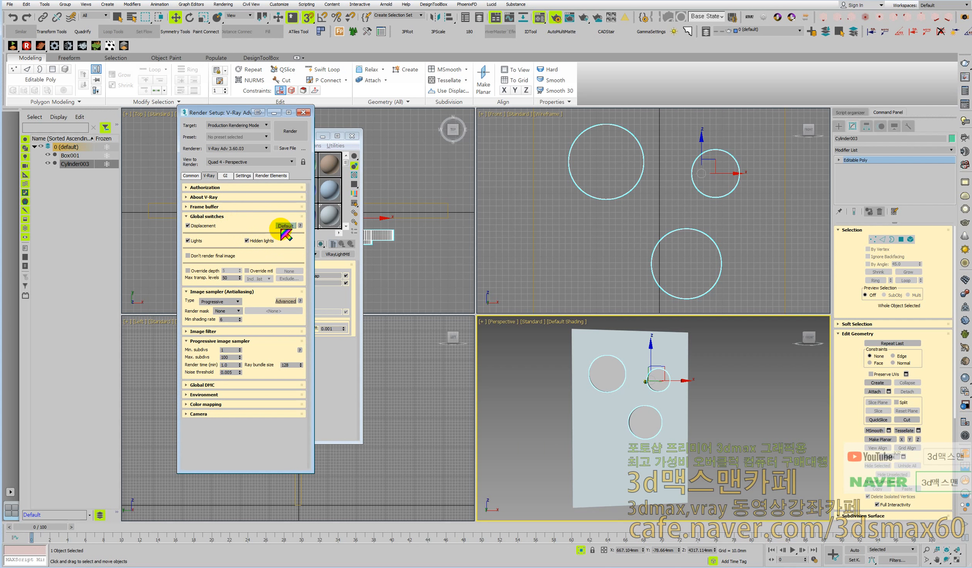
pyautogui.click(284, 227)
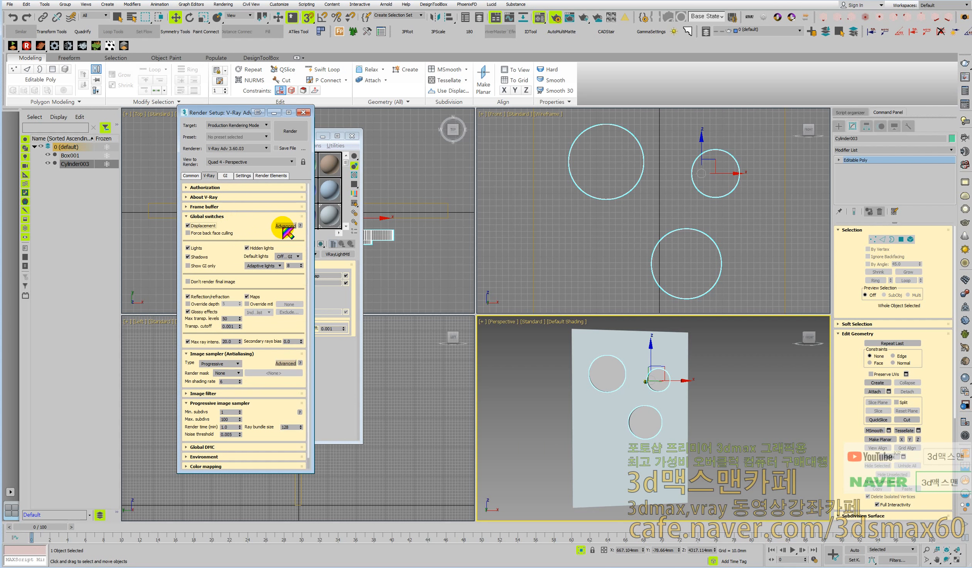
pyautogui.click(290, 257)
pyautogui.click(291, 258)
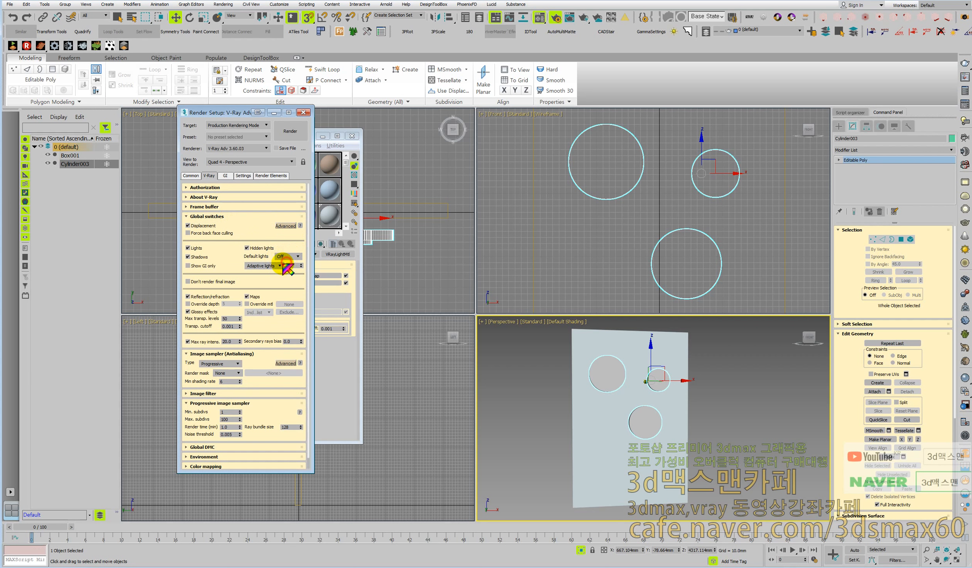
# Step: Review the global illumination and system settings, render the perspective view to check the glow, and close the render and material windows
pyautogui.click(226, 175)
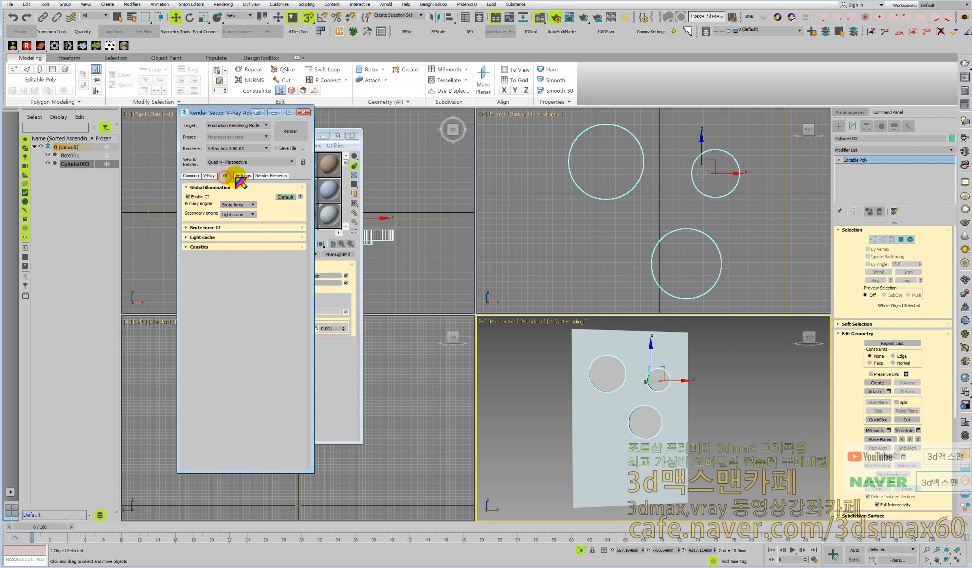
pyautogui.click(242, 175)
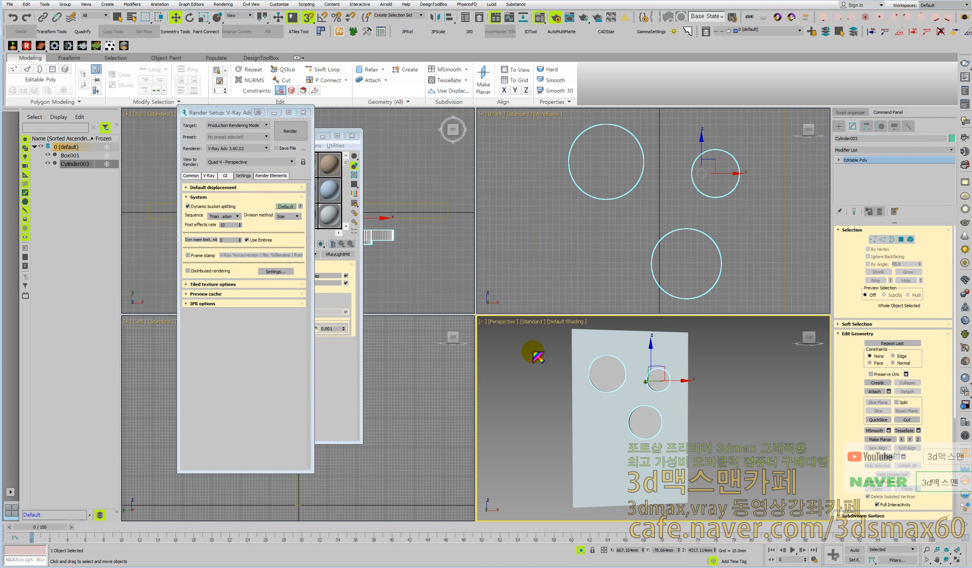
pyautogui.hotkey('shift', 'q')
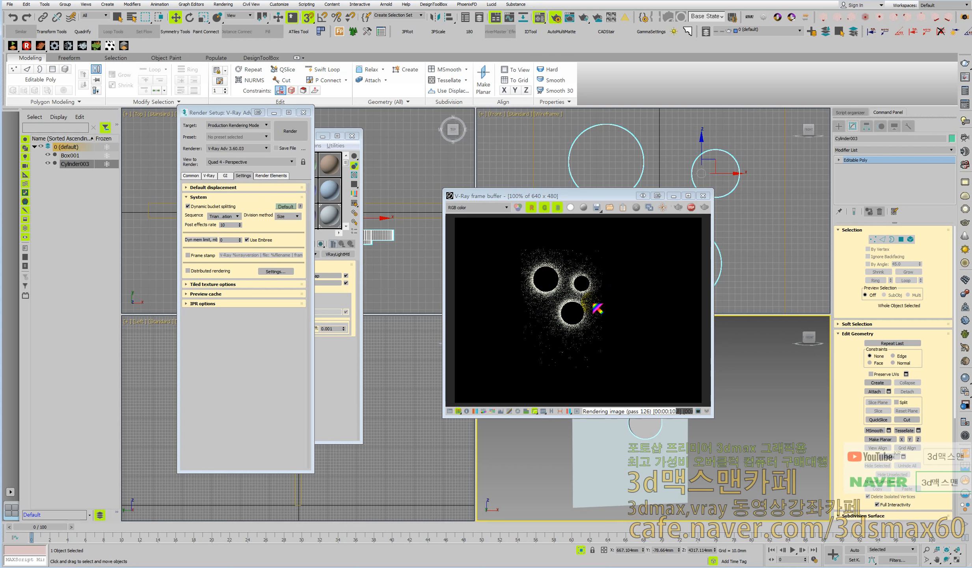
pyautogui.click(346, 357)
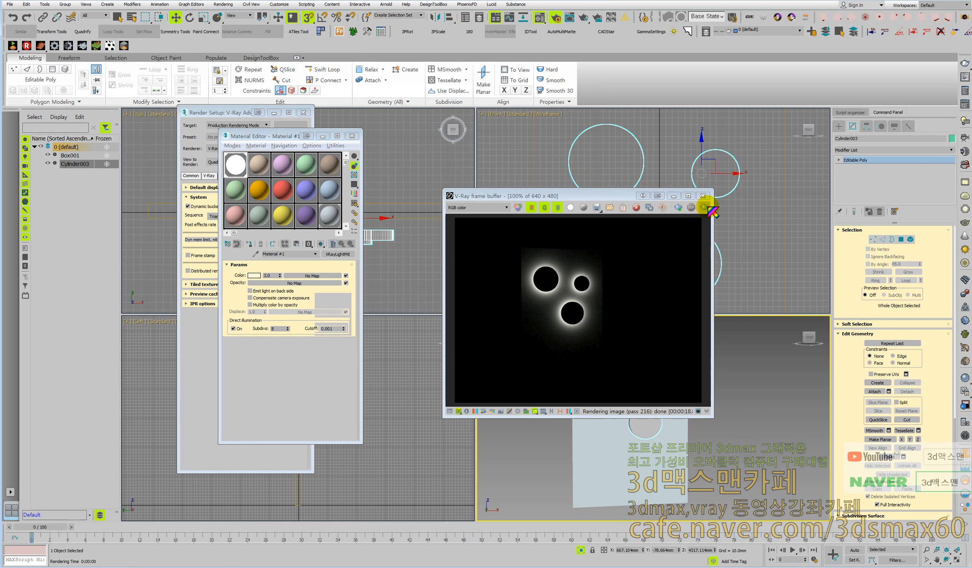
pyautogui.click(703, 196)
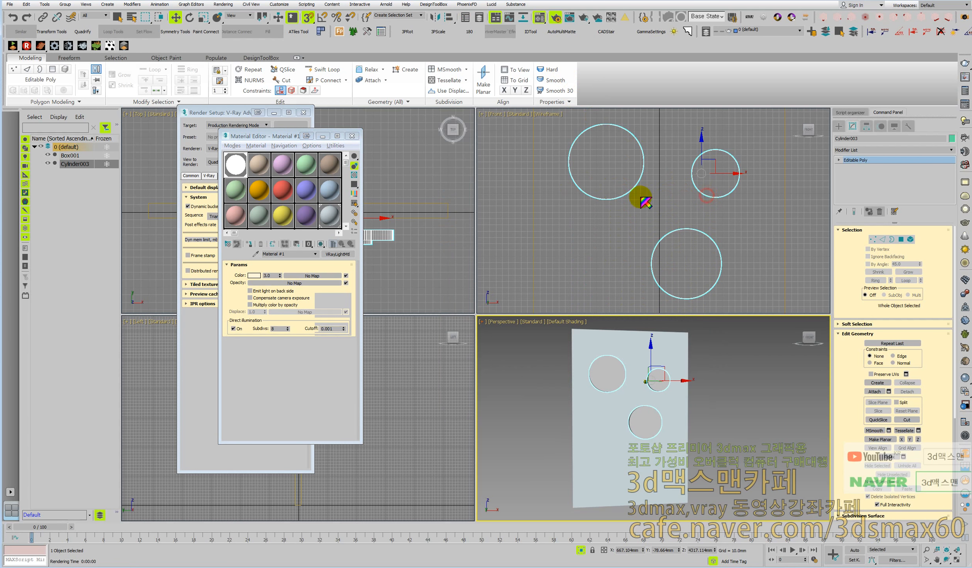
pyautogui.click(352, 135)
# Step: Close the material window and draw a small V-Ray light in front of the box panel in the Top view
pyautogui.click(374, 163)
pyautogui.scroll(-3, 385, 144)
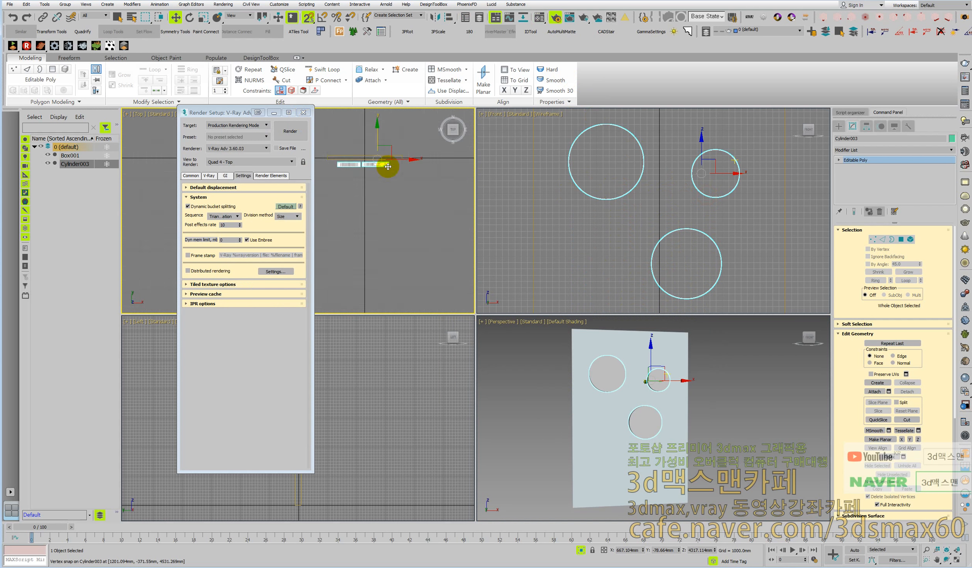
pyautogui.click(839, 126)
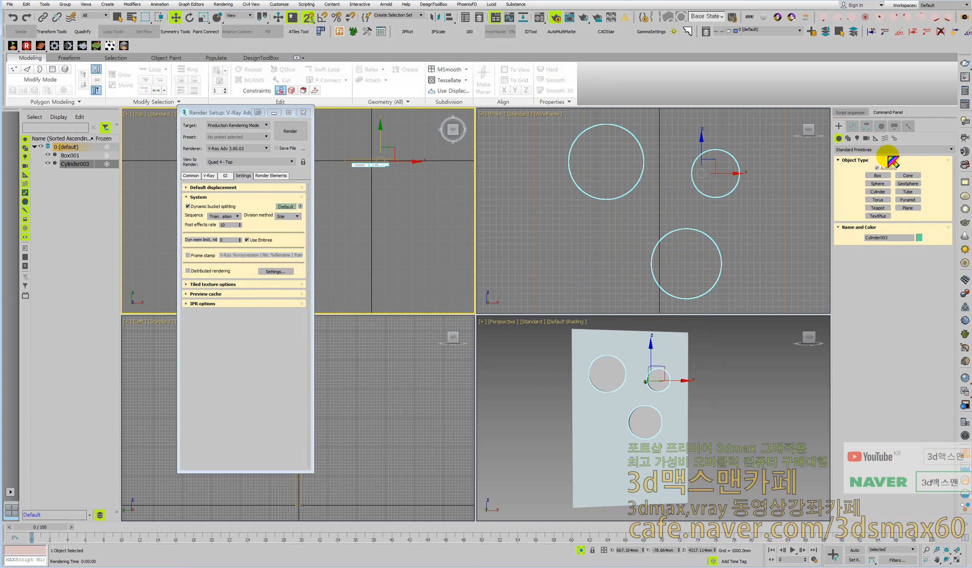
pyautogui.click(857, 137)
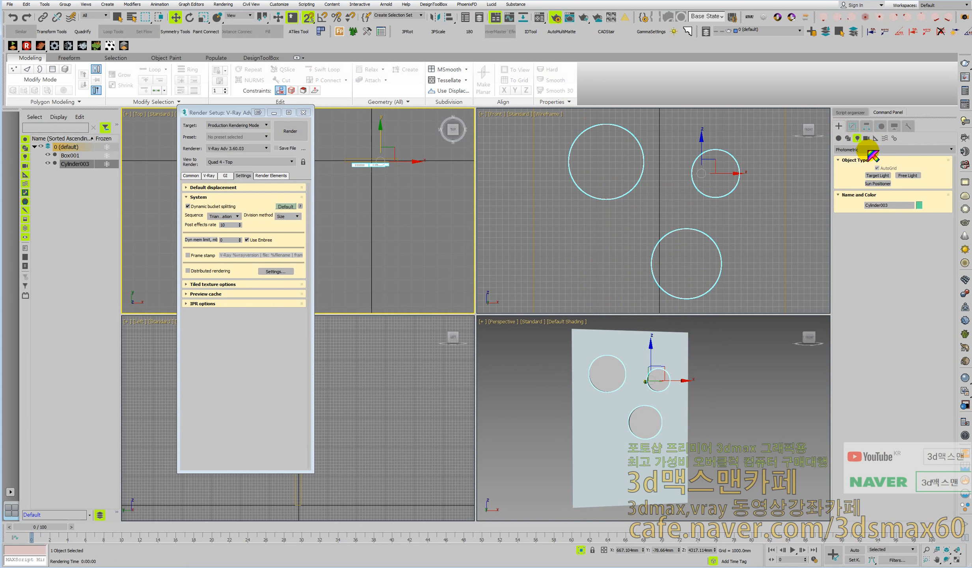
pyautogui.click(869, 151)
pyautogui.click(859, 169)
pyautogui.click(878, 175)
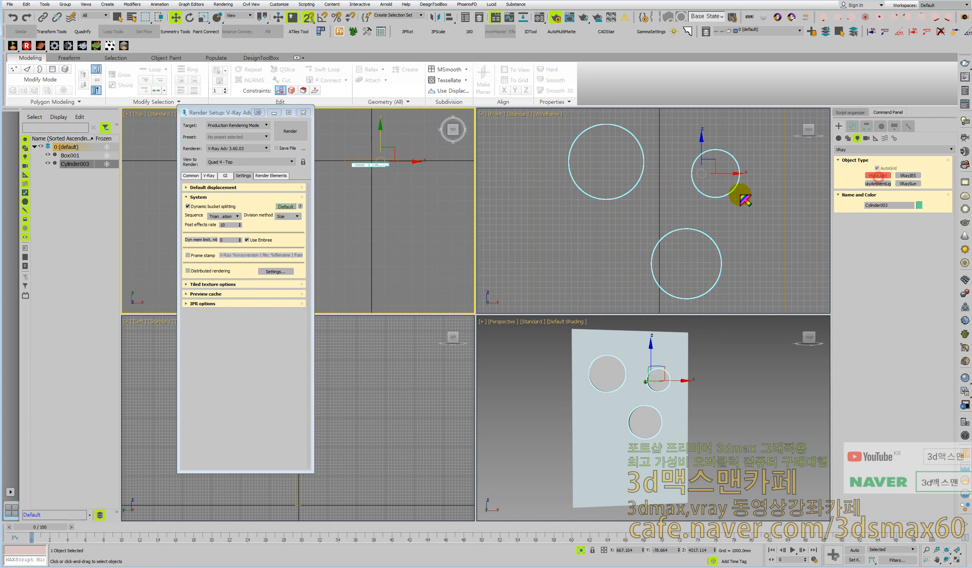
pyautogui.moveTo(363, 181); pyautogui.dragTo(378, 193)
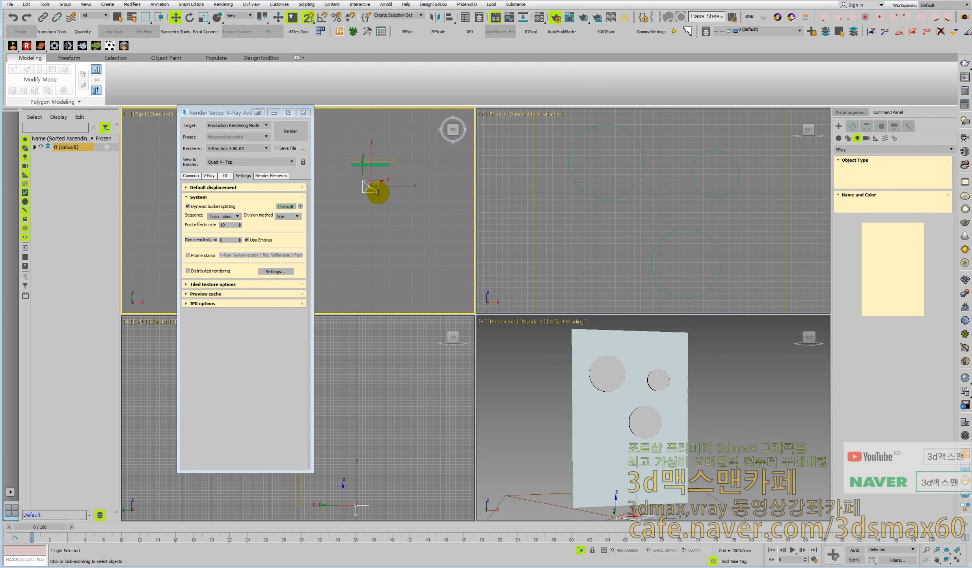
# Step: Raise the V-Ray light above the box panel to a height of about 7578 mm
pyautogui.scroll(-3, 528, 378)
pyautogui.press('w')
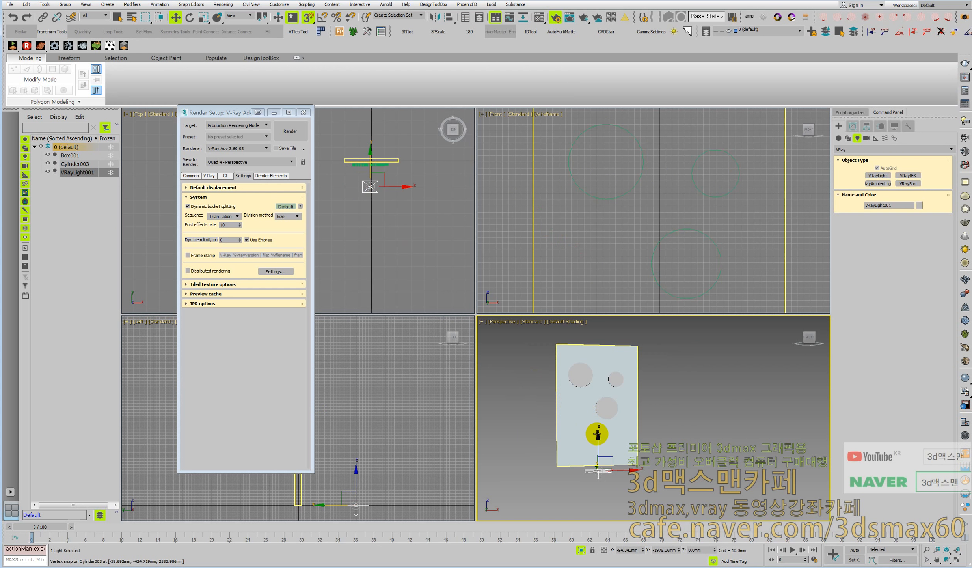
pyautogui.moveTo(597, 434); pyautogui.dragTo(595, 271)
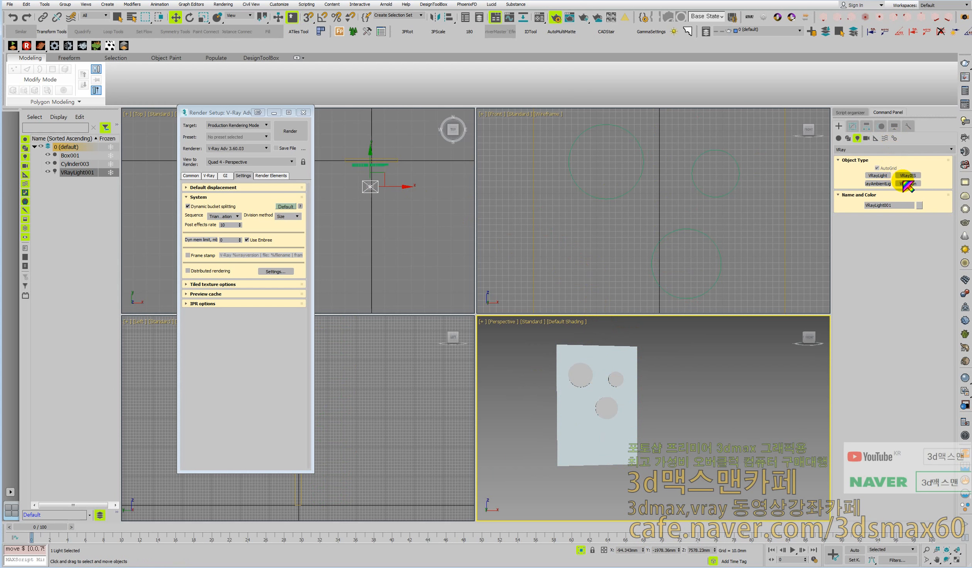
# Step: Draw a square plane about 6792 mm wide as the ground under the panel in the Top view
pyautogui.click(839, 138)
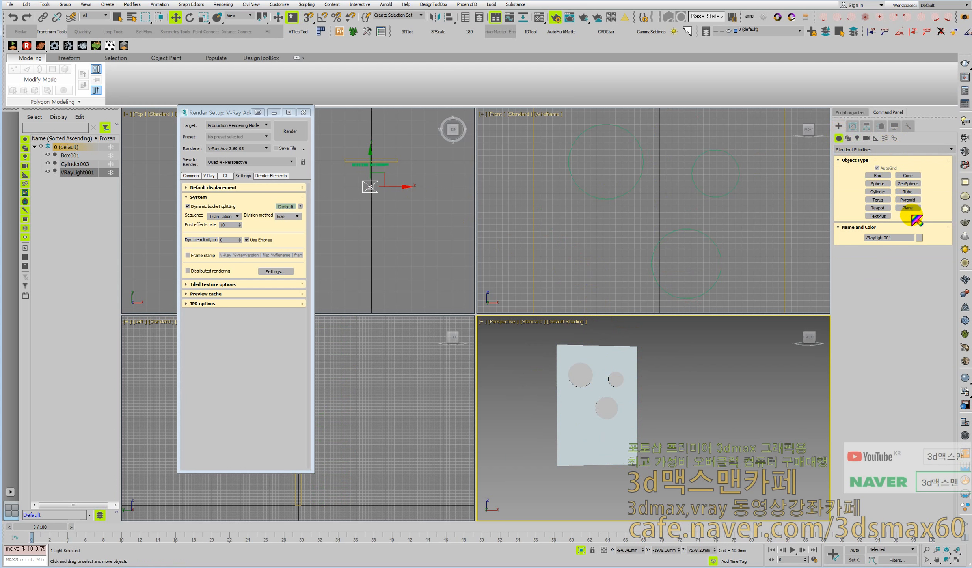
pyautogui.click(908, 208)
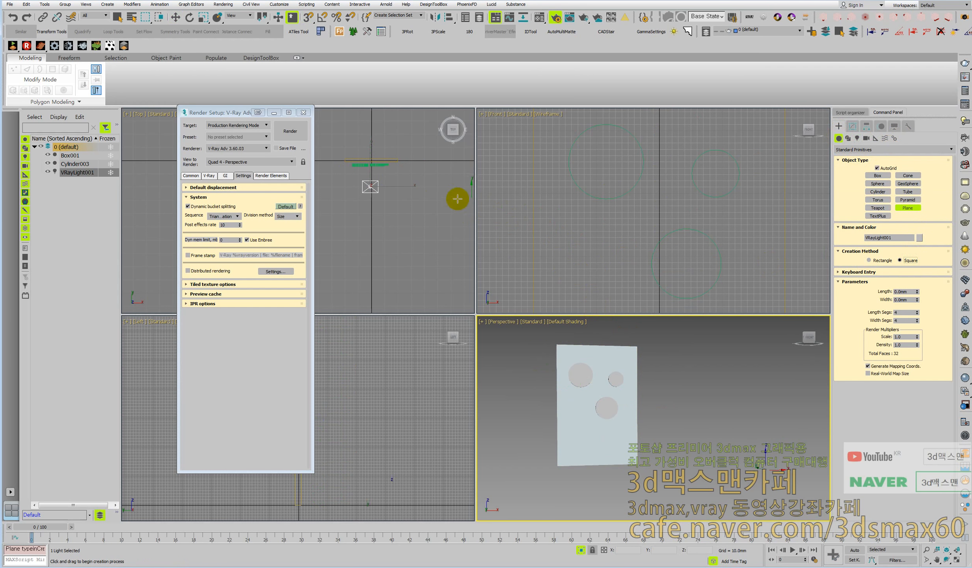
pyautogui.moveTo(377, 182); pyautogui.dragTo(410, 214)
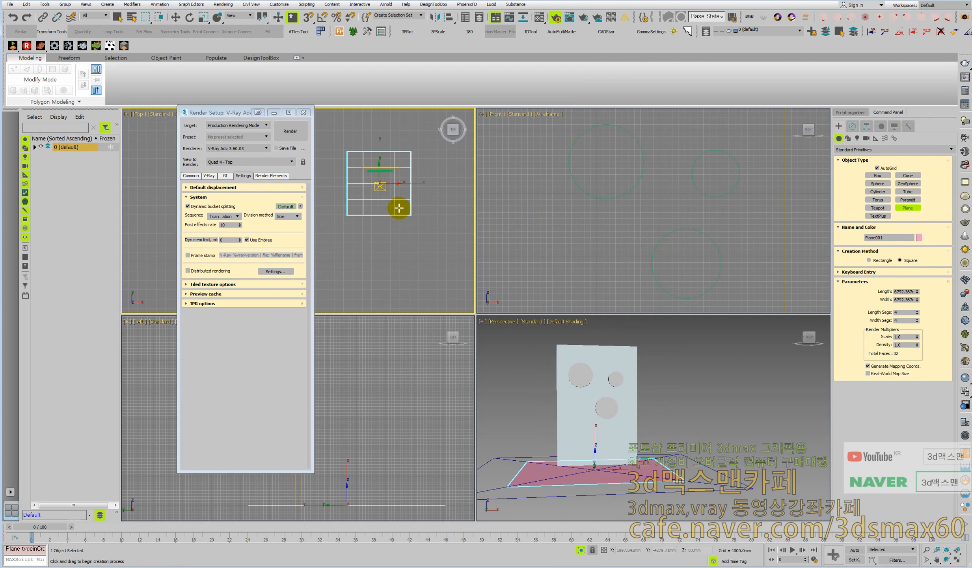
pyautogui.keyDown('alt'); pyautogui.moveTo(621, 436); pyautogui.dragTo(631, 446, button='middle'); pyautogui.keyUp('alt')
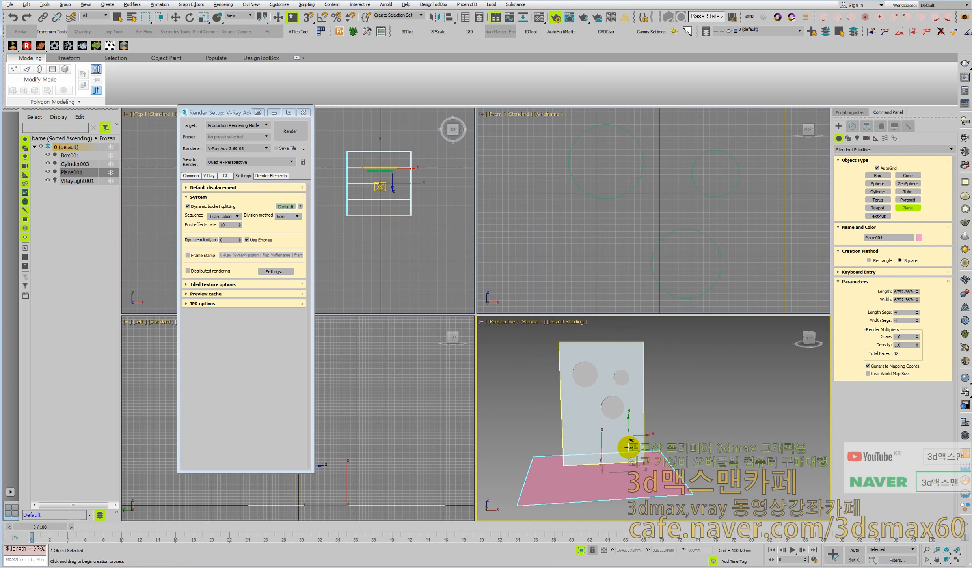
pyautogui.scroll(-1, 631, 445)
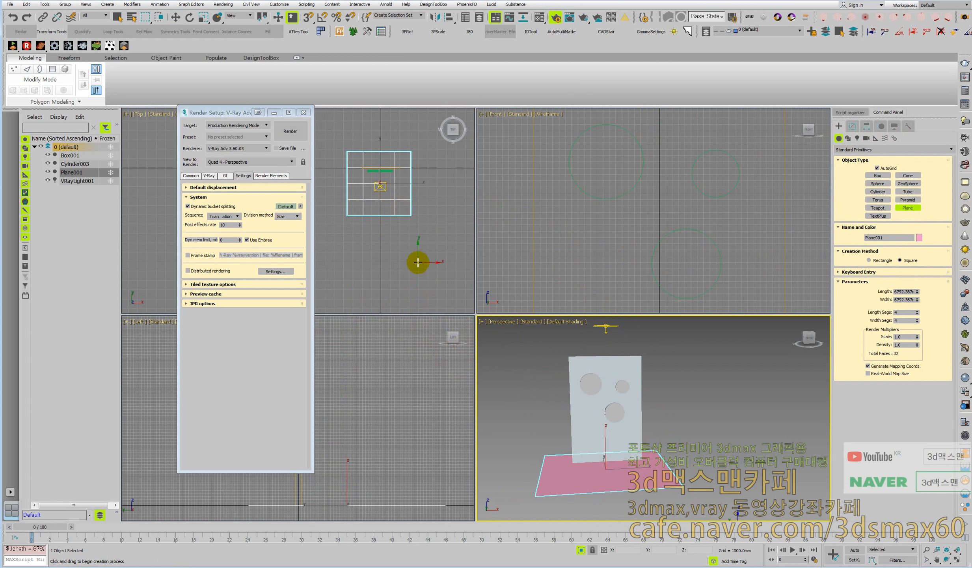
# Step: Assign the tan sample material to the ground plane and render the perspective view, moving the render window aside
pyautogui.click(539, 17)
pyautogui.moveTo(290, 137); pyautogui.dragTo(0, 126)
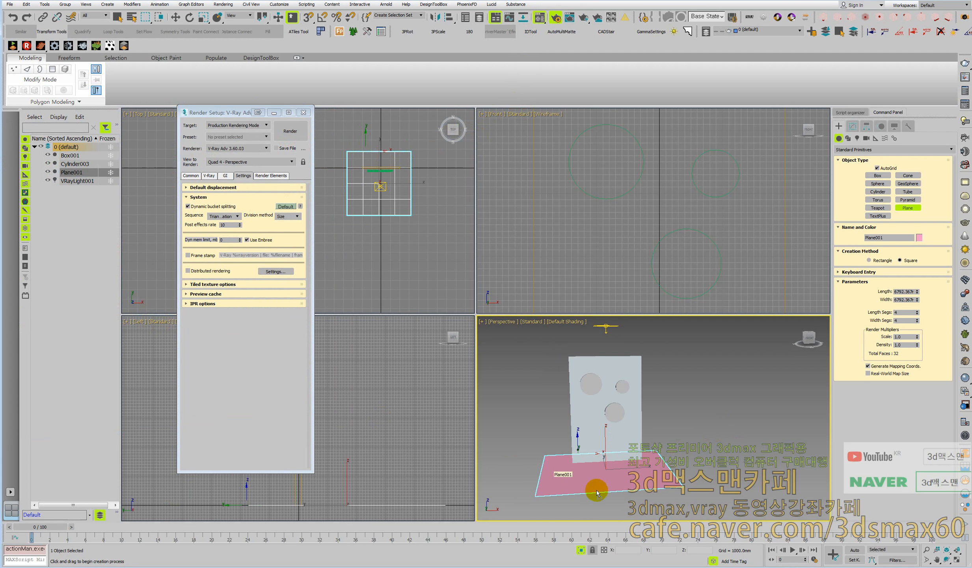
pyautogui.scroll(2, 603, 471)
pyautogui.moveTo(592, 454); pyautogui.dragTo(617, 445, button='middle')
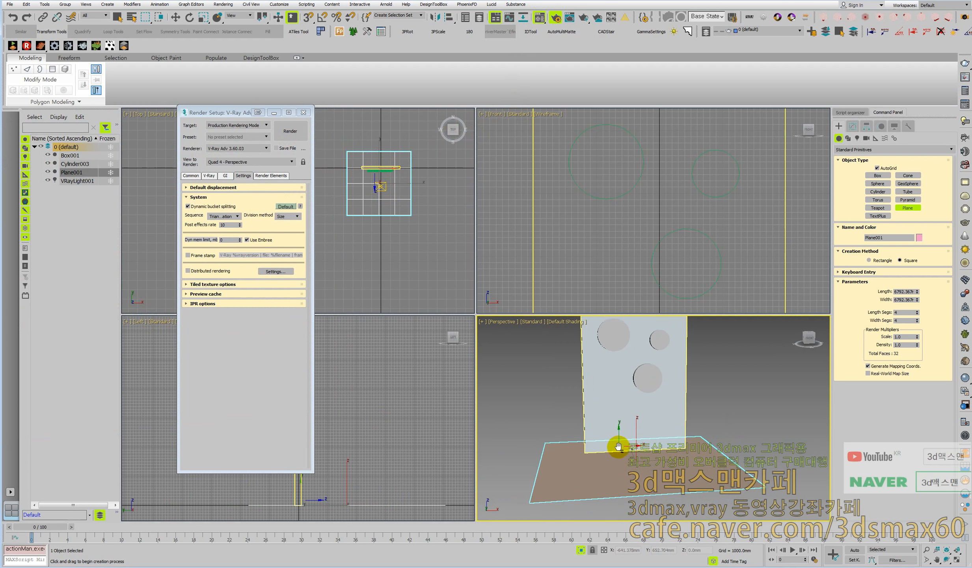
pyautogui.click(287, 128)
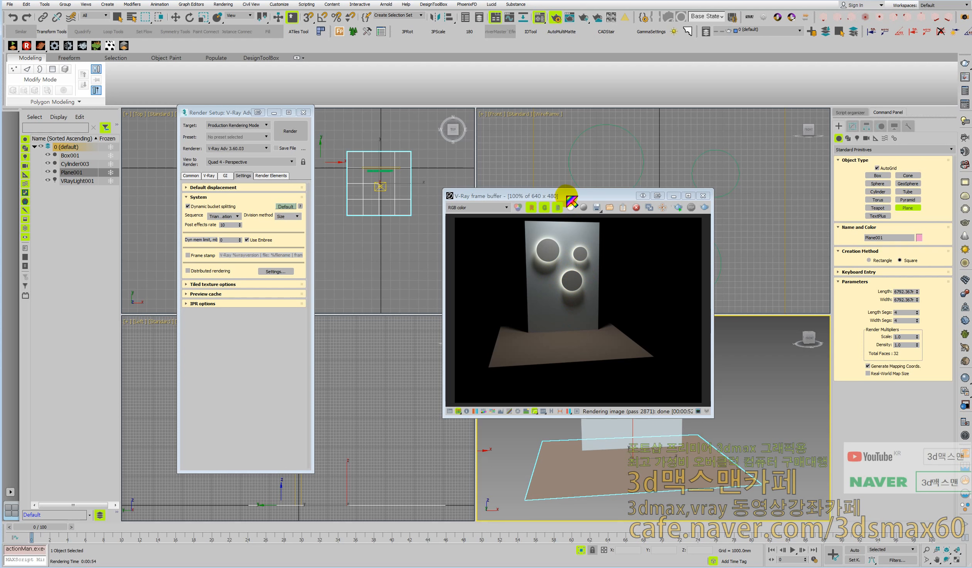
pyautogui.moveTo(561, 196); pyautogui.dragTo(280, 179)
# Step: Turn off Receive Shadows and Cast Shadows in the object properties of the joined cylinders
pyautogui.press('w')
pyautogui.moveTo(607, 335); pyautogui.dragTo(630, 347)
pyautogui.rightClick(630, 347)
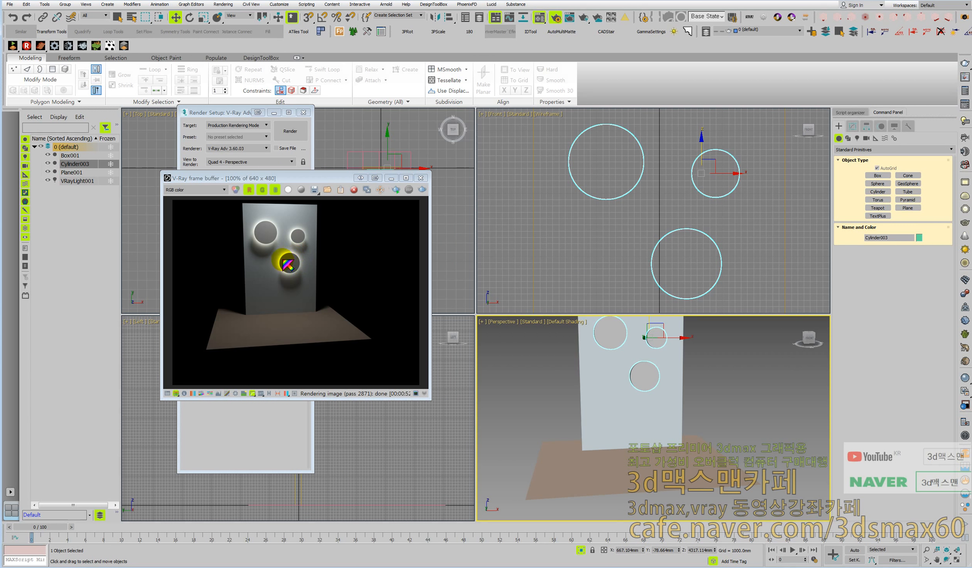
pyautogui.rightClick(616, 328)
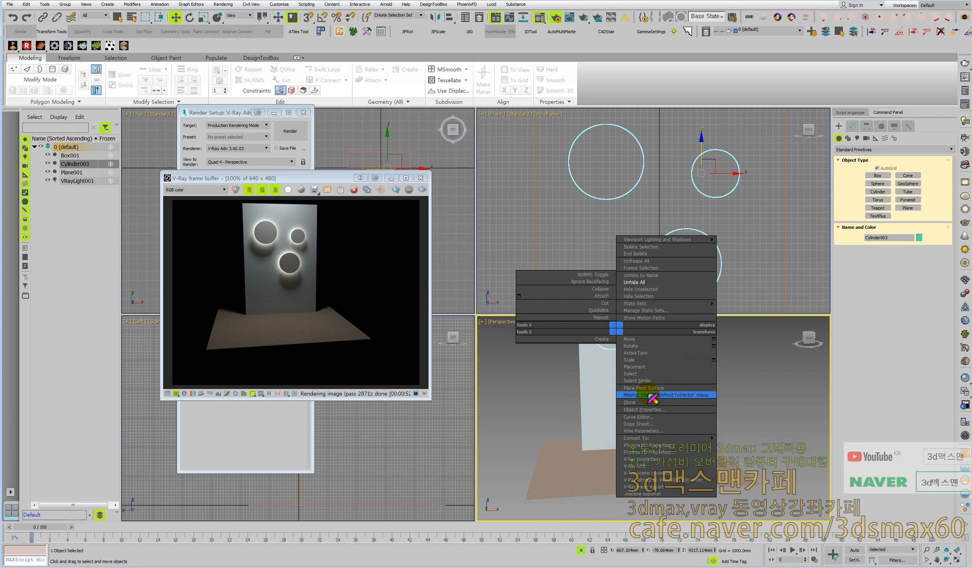
pyautogui.click(642, 409)
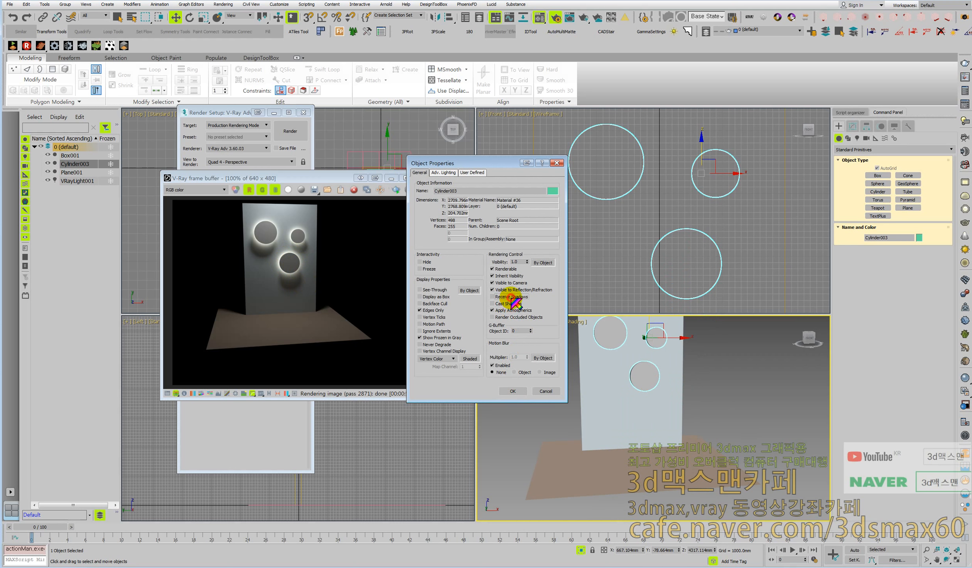
pyautogui.click(512, 391)
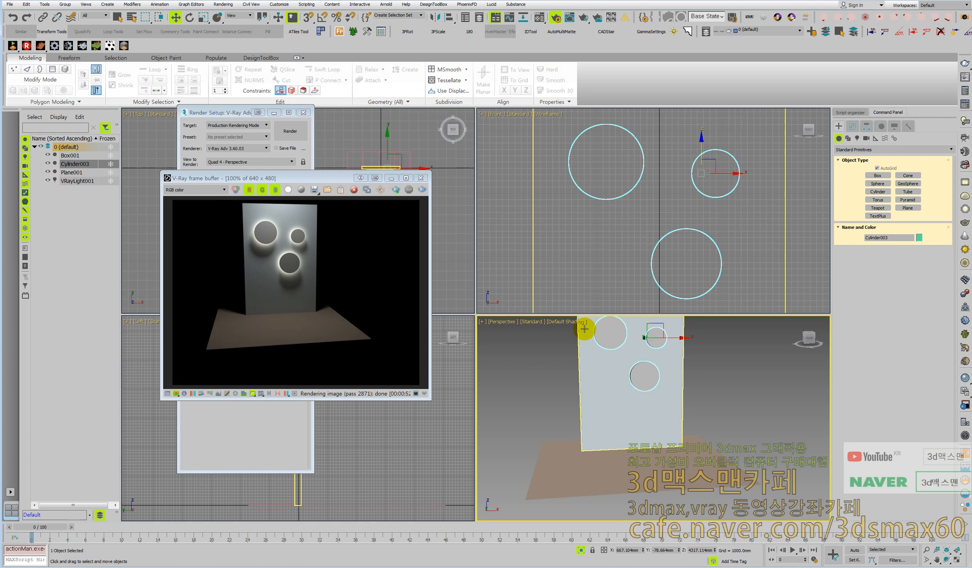
pyautogui.click(564, 318)
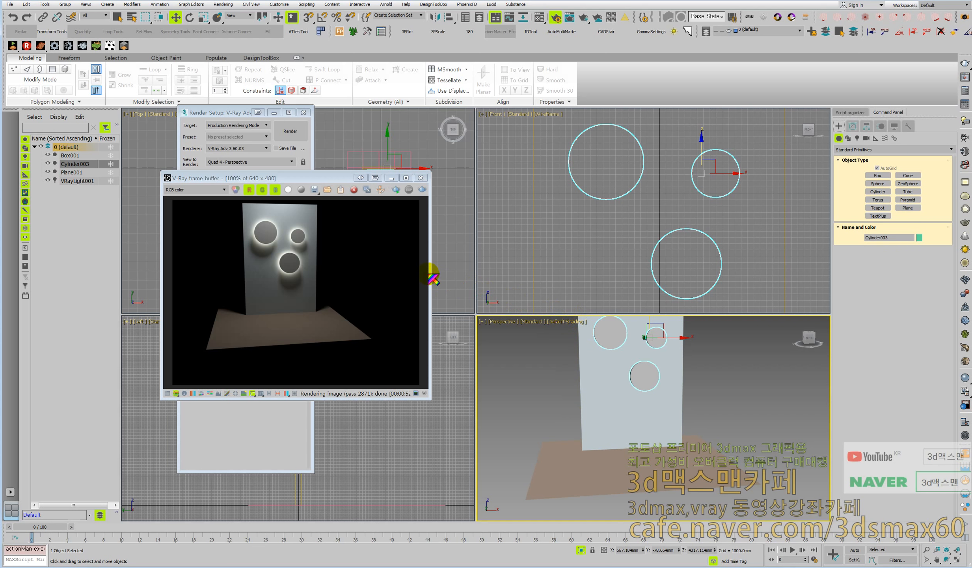
pyautogui.rightClick(544, 341)
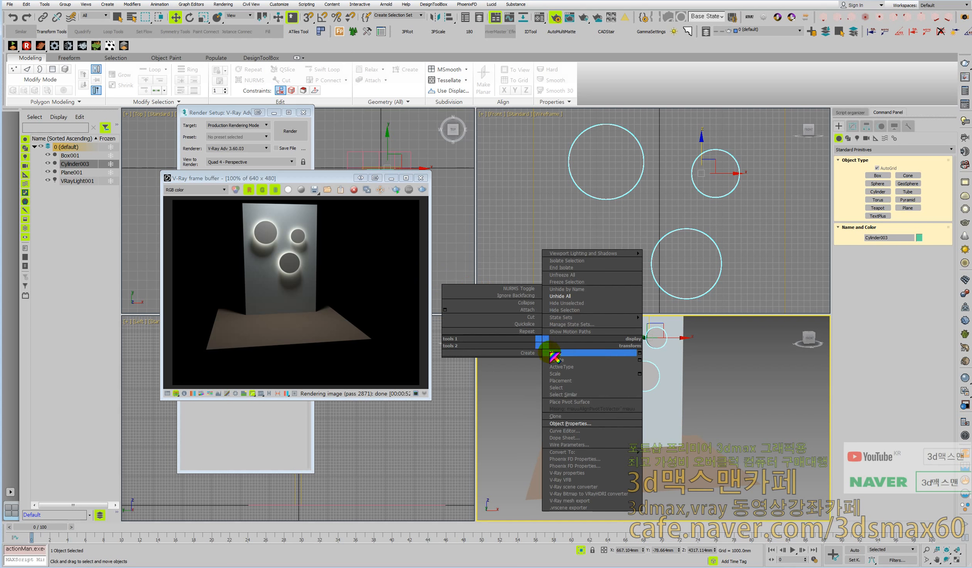
pyautogui.click(550, 353)
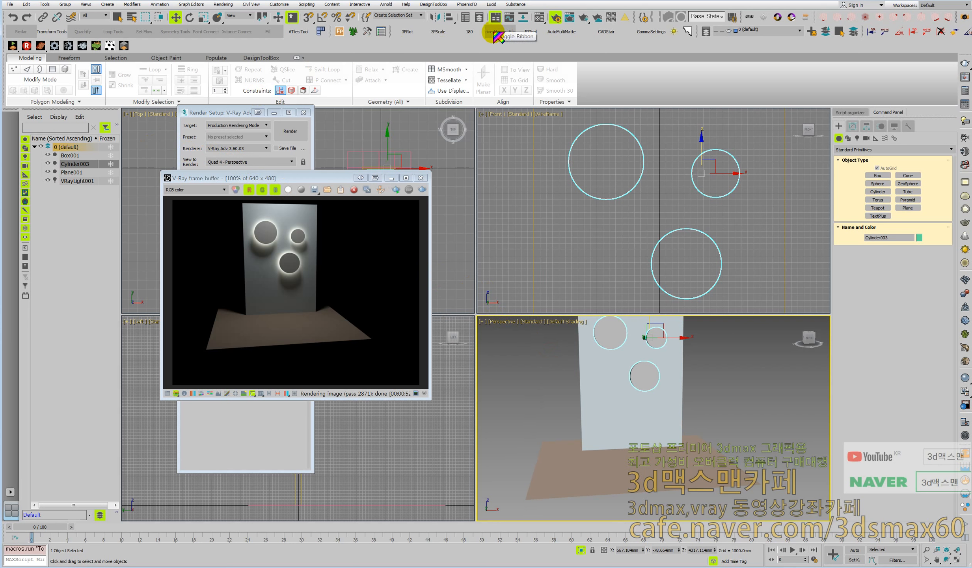
# Step: Assign the tan sample material to the joined cylinders and close the material window
pyautogui.click(538, 19)
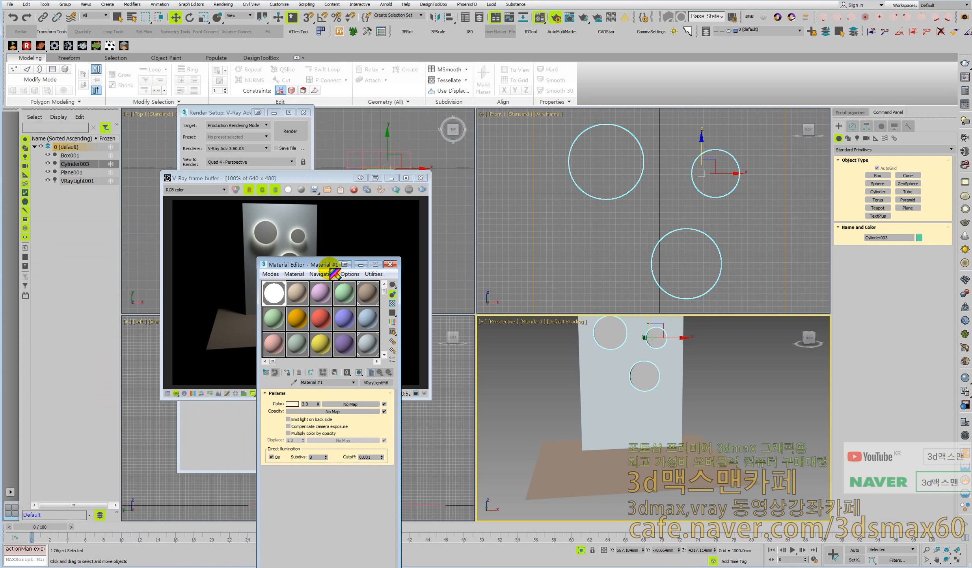
pyautogui.moveTo(340, 320); pyautogui.dragTo(624, 360)
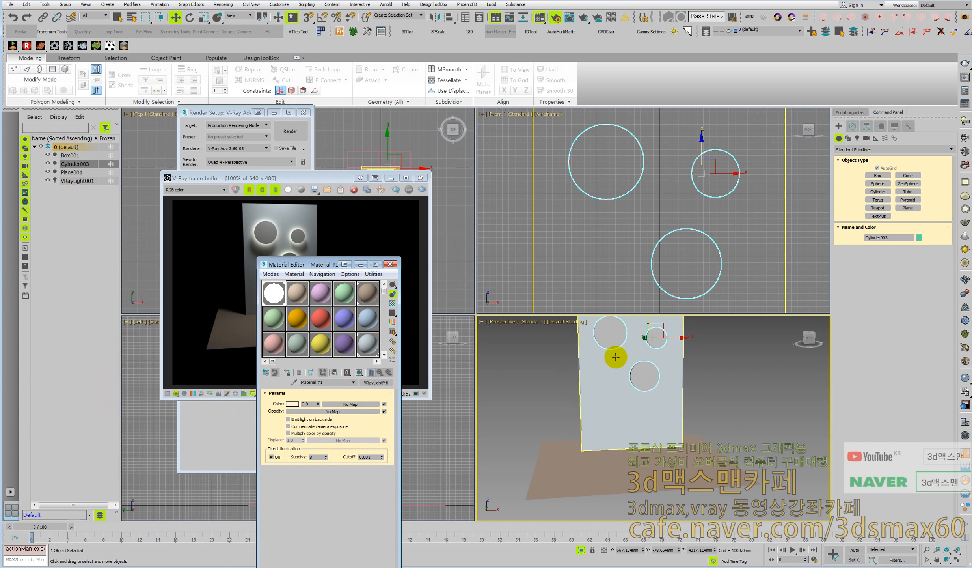
pyautogui.moveTo(326, 338); pyautogui.dragTo(603, 338)
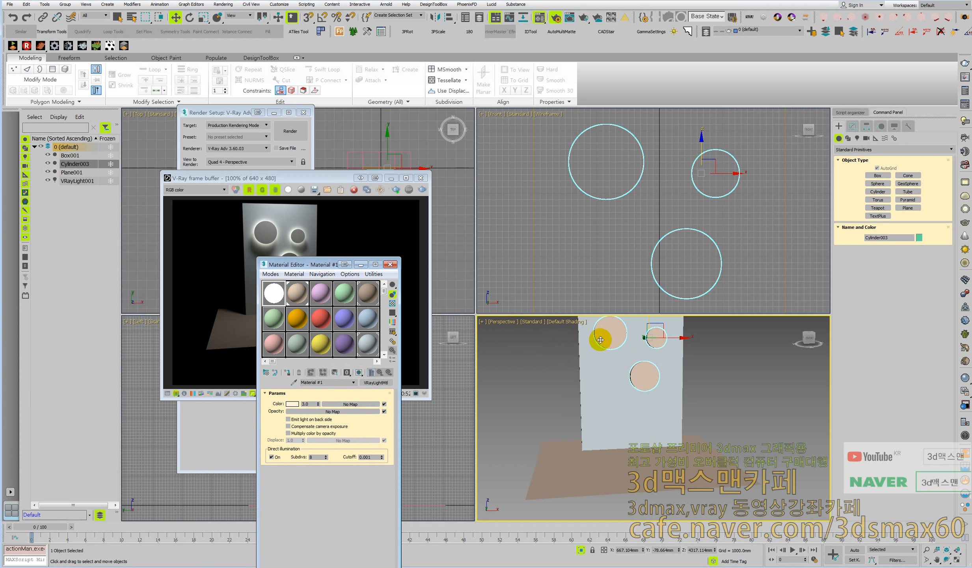
pyautogui.click(390, 265)
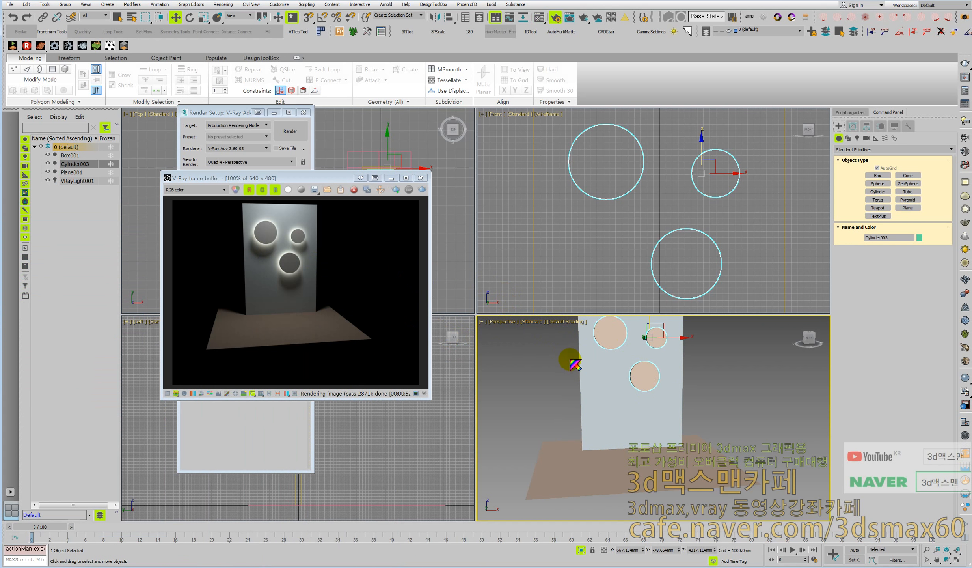
# Step: Clone the joined cylinders in place as a Copy
pyautogui.keyDown('alt'); pyautogui.moveTo(581, 371); pyautogui.dragTo(636, 379, button='middle'); pyautogui.keyUp('alt')
pyautogui.keyDown('shift'); pyautogui.moveTo(636, 378); pyautogui.dragTo(637, 380); pyautogui.keyUp('shift')
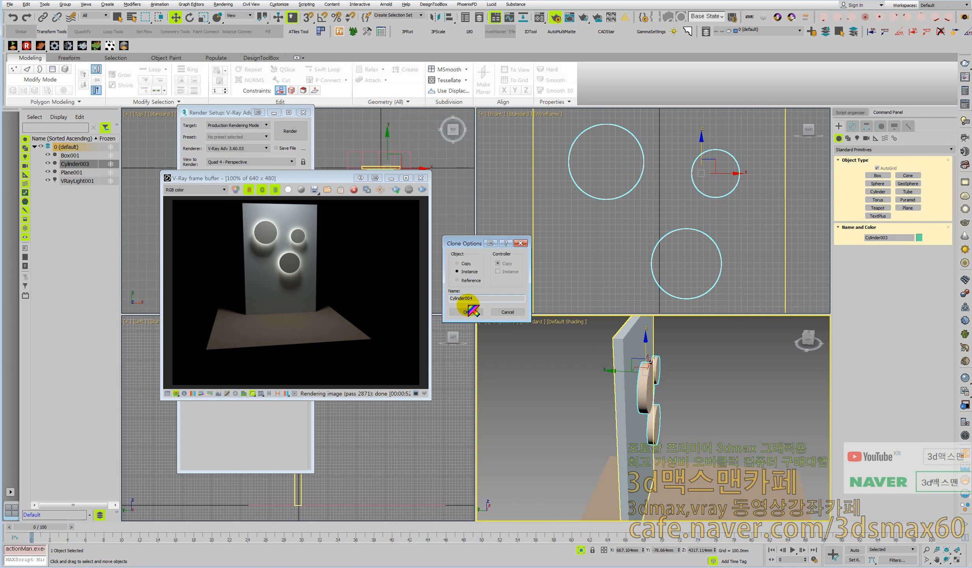
pyautogui.click(465, 263)
pyautogui.click(471, 311)
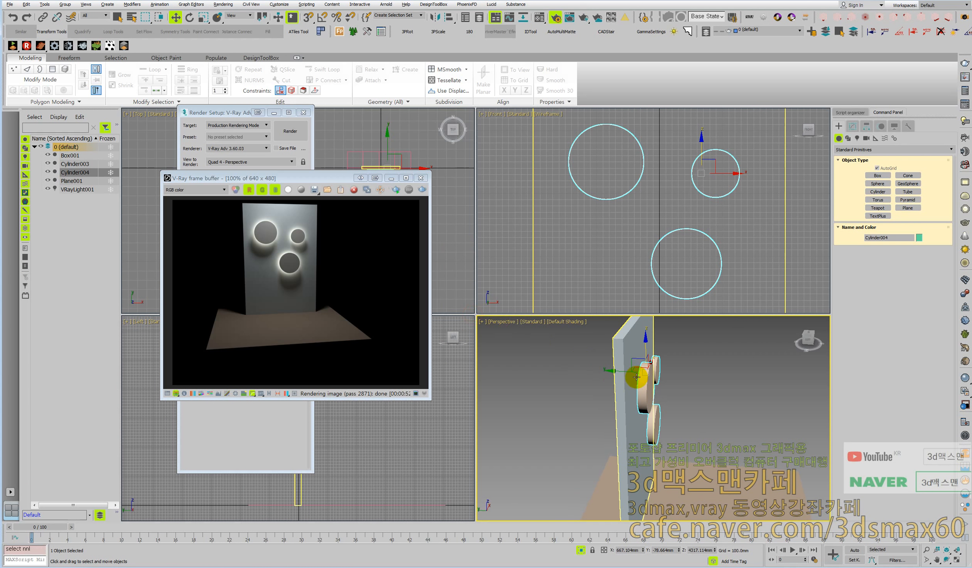
# Step: Clear the selection and put away the render result and render setup windows
pyautogui.click(346, 136)
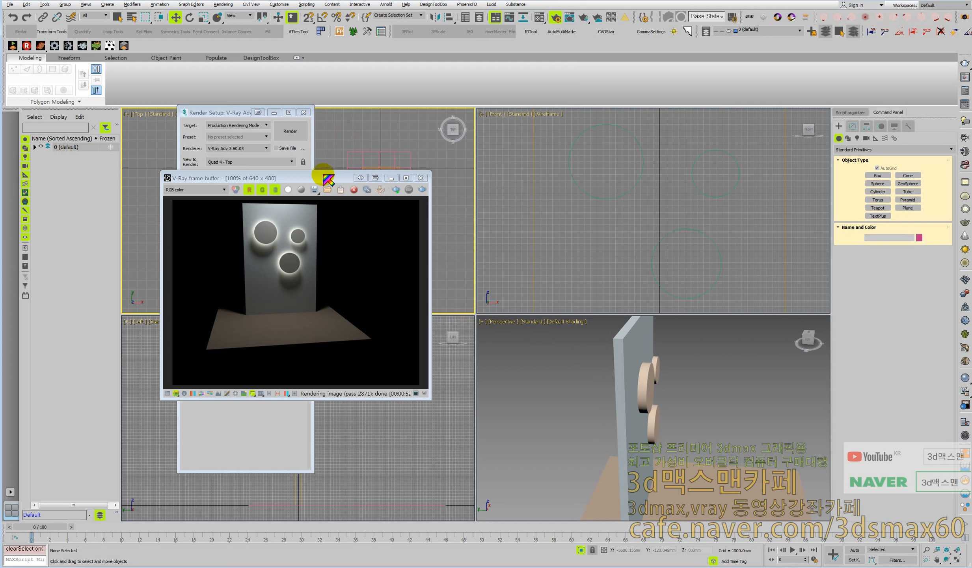
pyautogui.doubleClick(319, 179)
pyautogui.doubleClick(229, 113)
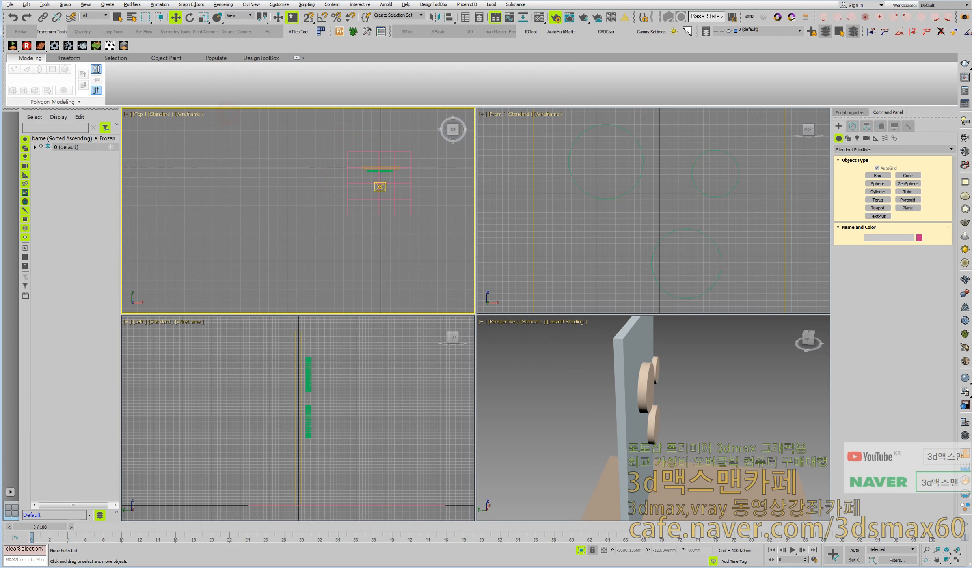
# Step: Scale all vertices of the cylinder copy along its depth in the top view, flattening it into thin discs
pyautogui.moveTo(367, 189); pyautogui.dragTo(340, 217, button='middle')
pyautogui.scroll(8, 358, 209)
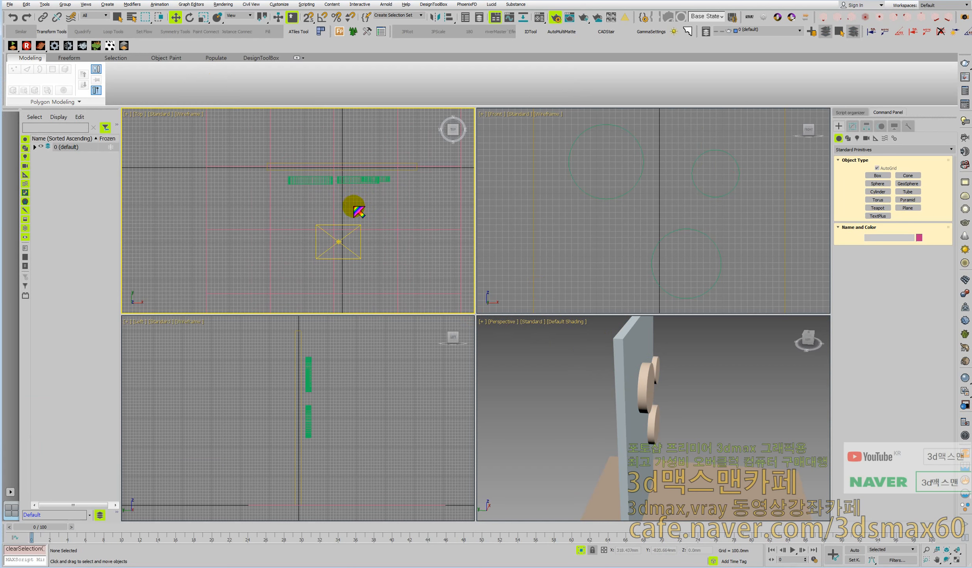
pyautogui.click(354, 179)
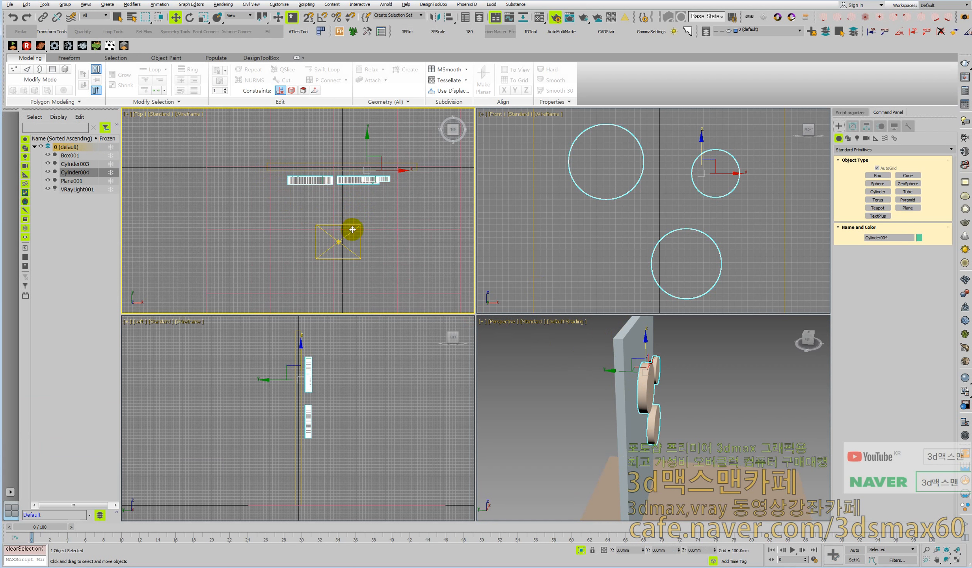
pyautogui.moveTo(366, 148)
pyautogui.keyDown('shift'); pyautogui.mouseDown()
pyautogui.moveTo(367, 190)
pyautogui.moveTo(377, 156)
pyautogui.mouseUp(); pyautogui.keyUp('shift')
pyautogui.rightClick(378, 155)
pyautogui.scroll(4, 360, 163)
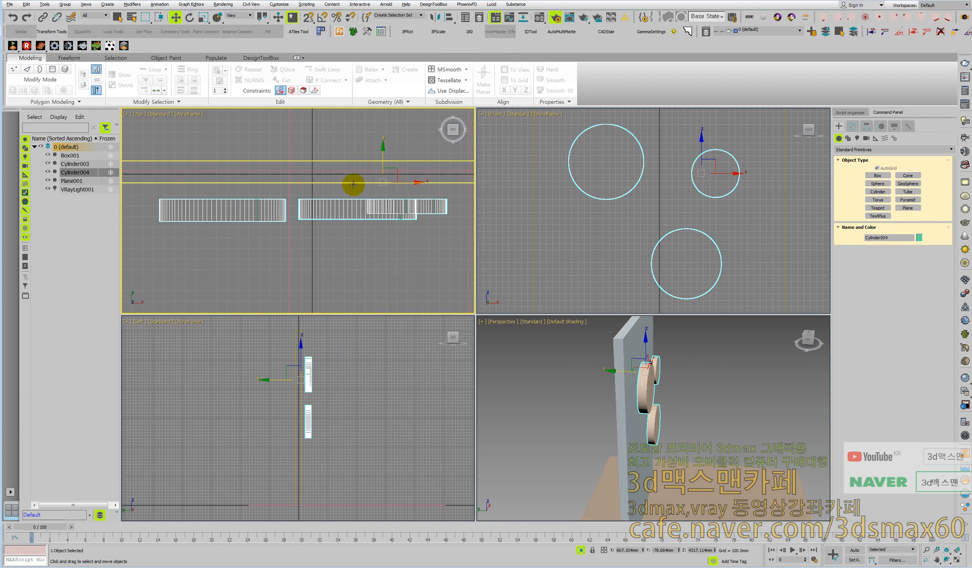
pyautogui.scroll(-2, 347, 180)
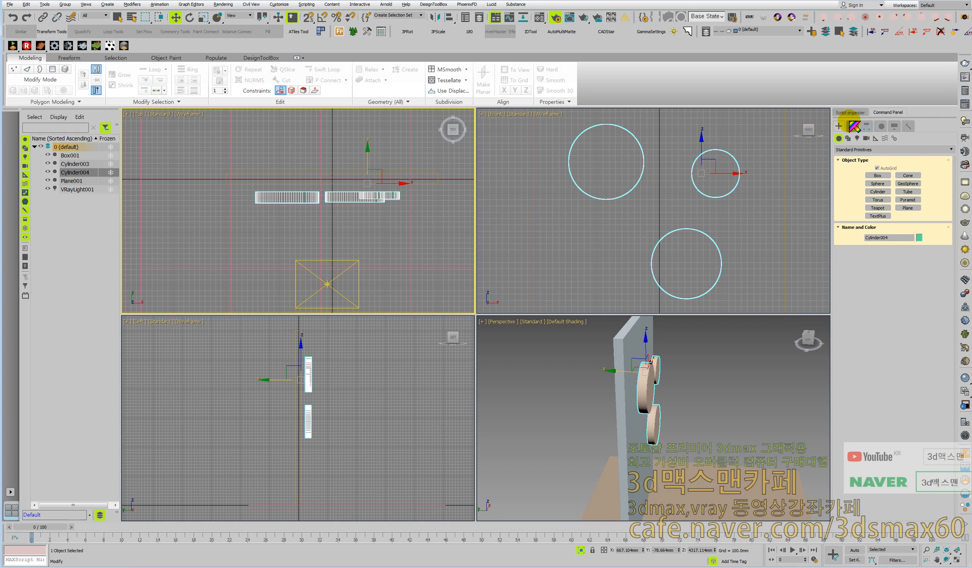
pyautogui.click(852, 126)
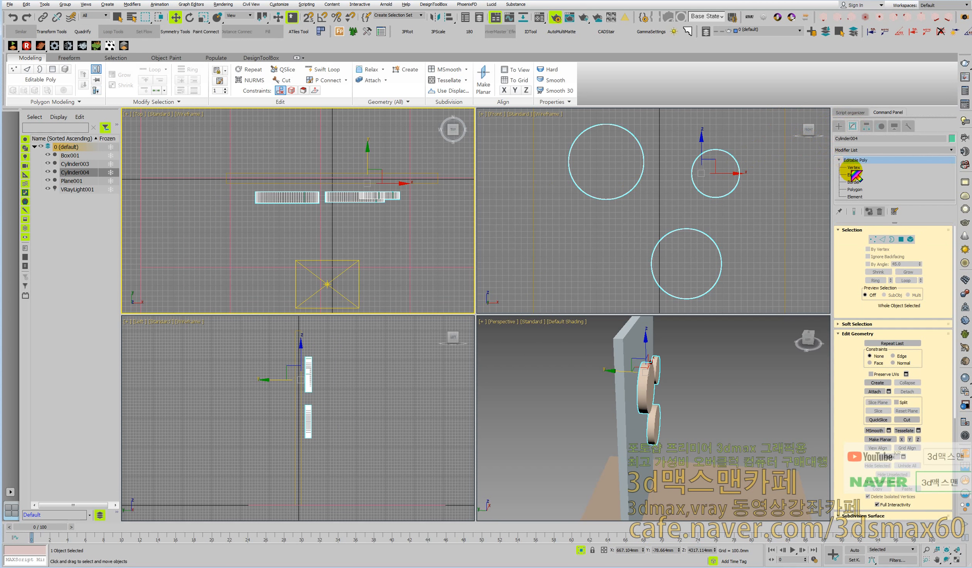
pyautogui.click(838, 160)
pyautogui.press('1')
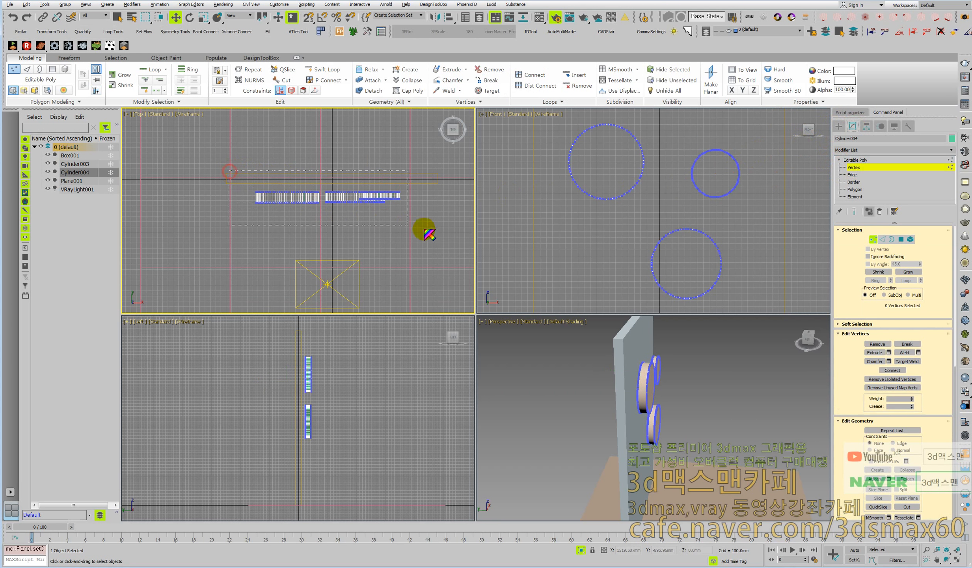
pyautogui.hotkey('ctrl', 'a')
pyautogui.press('r')
pyautogui.moveTo(341, 158); pyautogui.dragTo(386, 435)
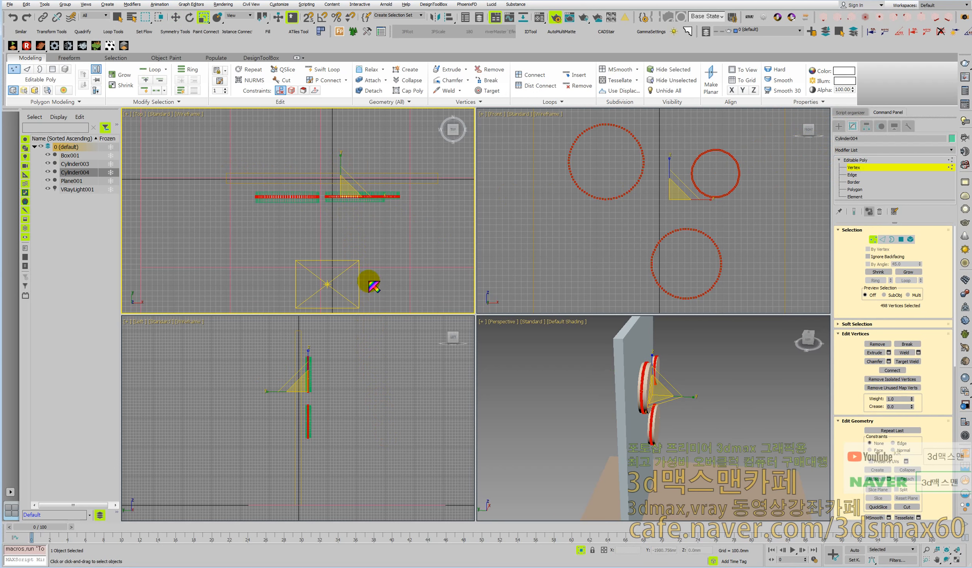
# Step: Move the flattened vertices back into the gap between the original cylinders and the box panel
pyautogui.scroll(4, 343, 191)
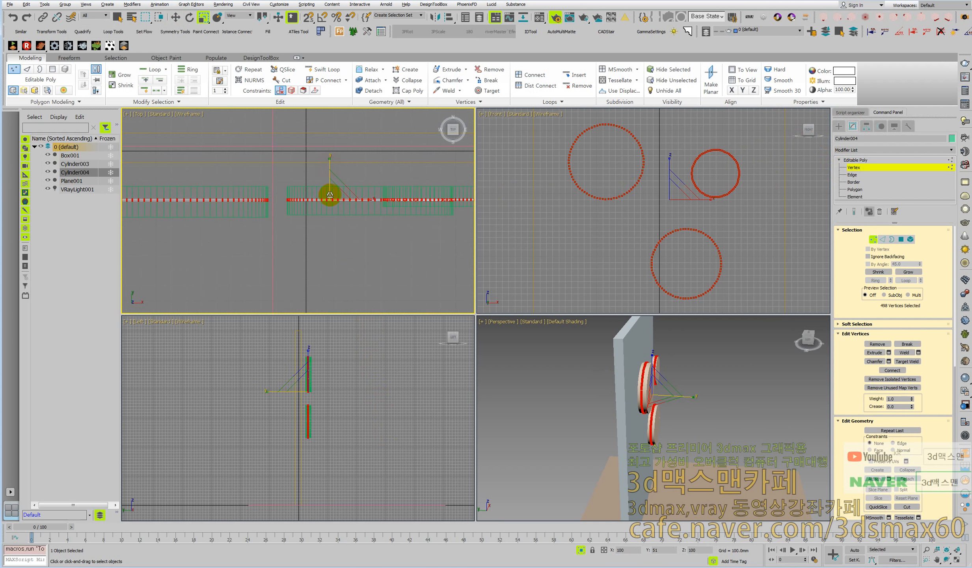
pyautogui.press('w')
pyautogui.moveTo(327, 175); pyautogui.dragTo(331, 160)
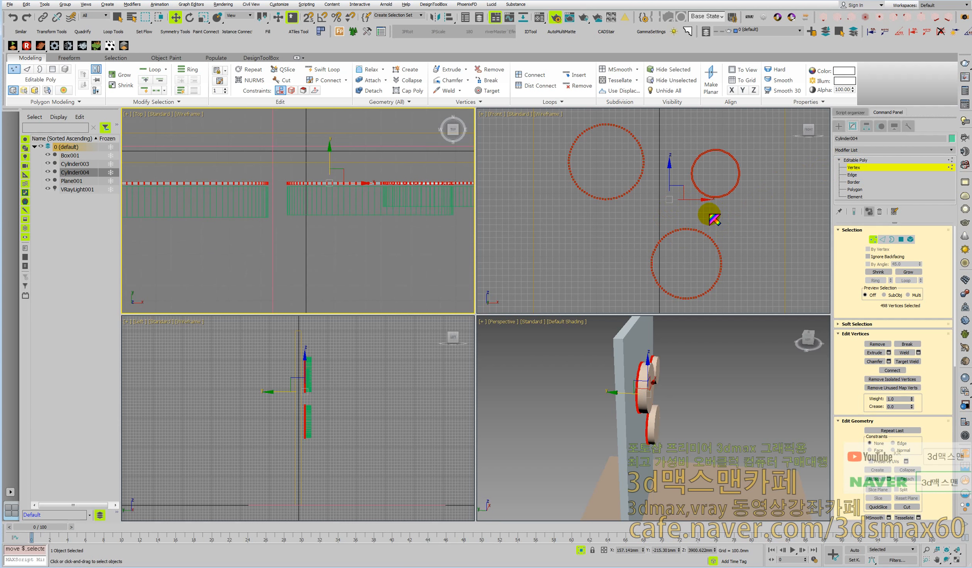
# Step: Use the selection center as transform center and uniformly shrink each disc's vertices in the front view, the small disc to about 87%
pyautogui.press('r')
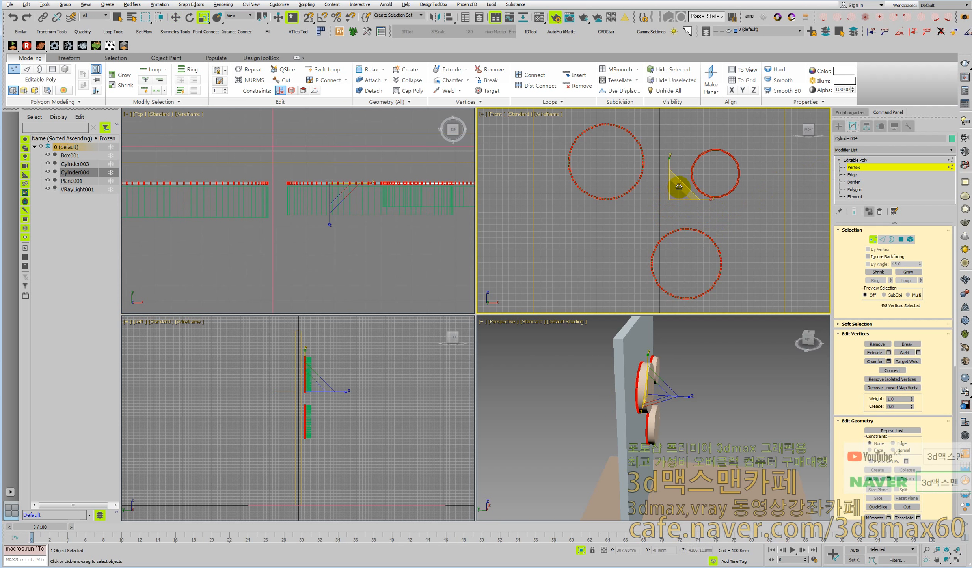
pyautogui.click(679, 186)
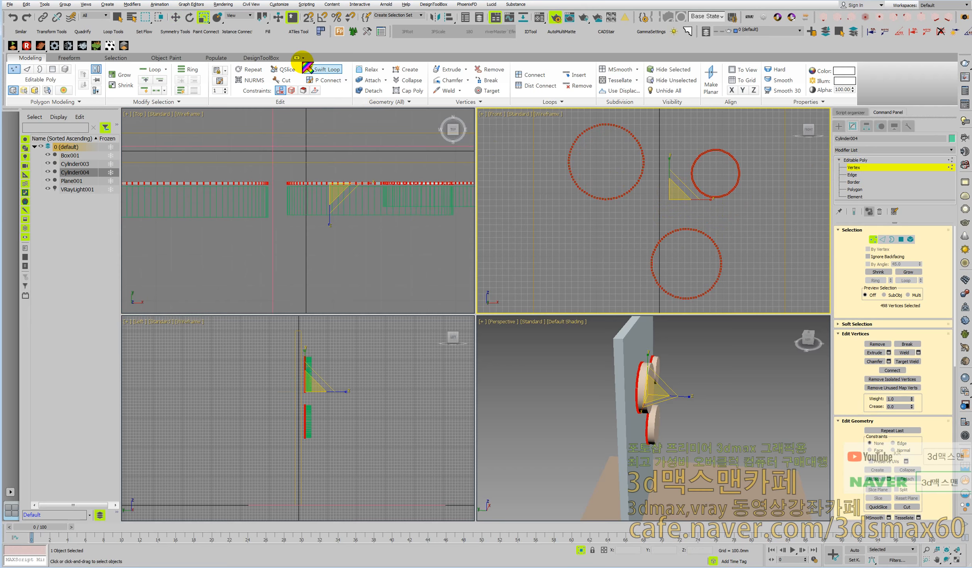
pyautogui.click(263, 17)
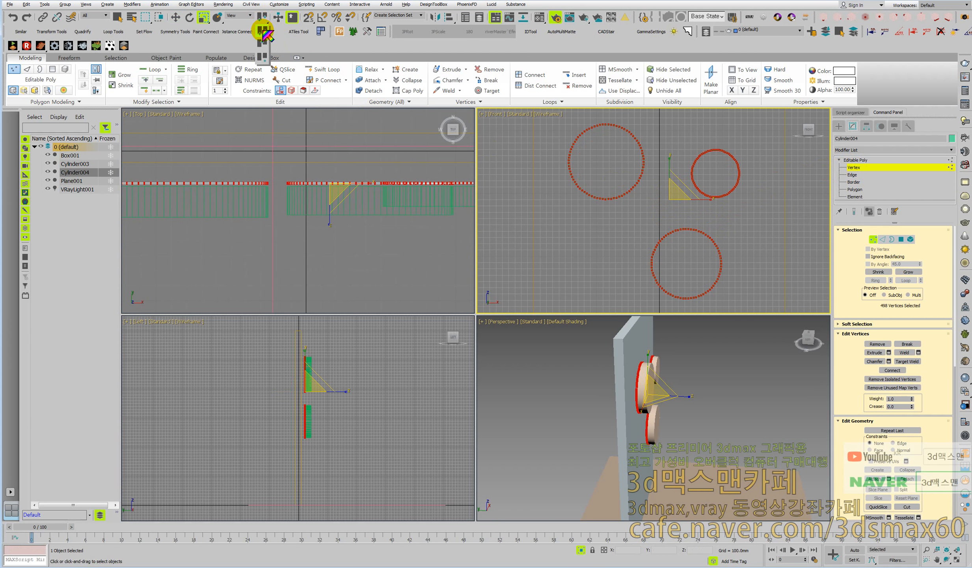
pyautogui.click(266, 34)
pyautogui.moveTo(683, 185); pyautogui.dragTo(544, 127)
pyautogui.moveTo(611, 156); pyautogui.dragTo(612, 159)
pyautogui.moveTo(744, 205); pyautogui.dragTo(716, 174)
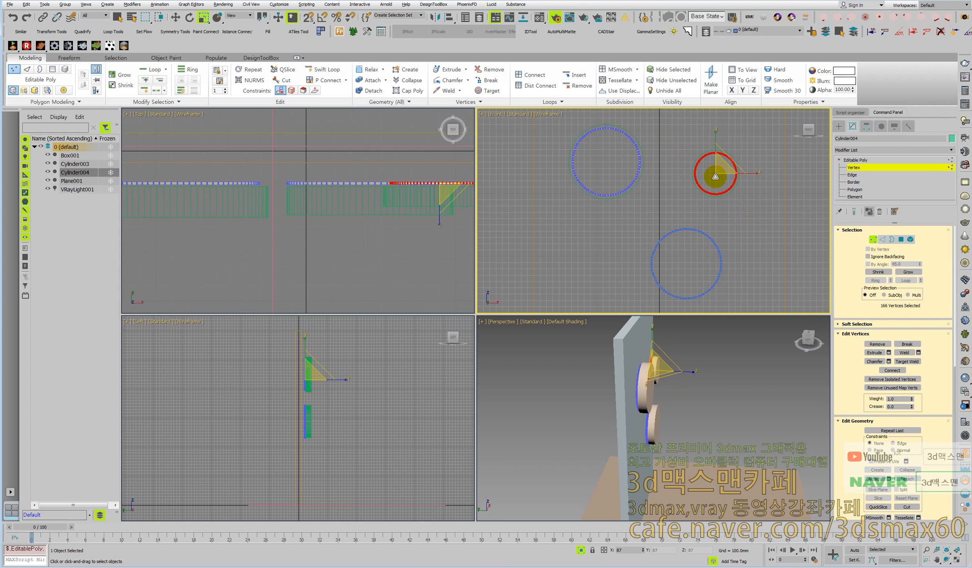
pyautogui.moveTo(737, 234); pyautogui.dragTo(664, 302)
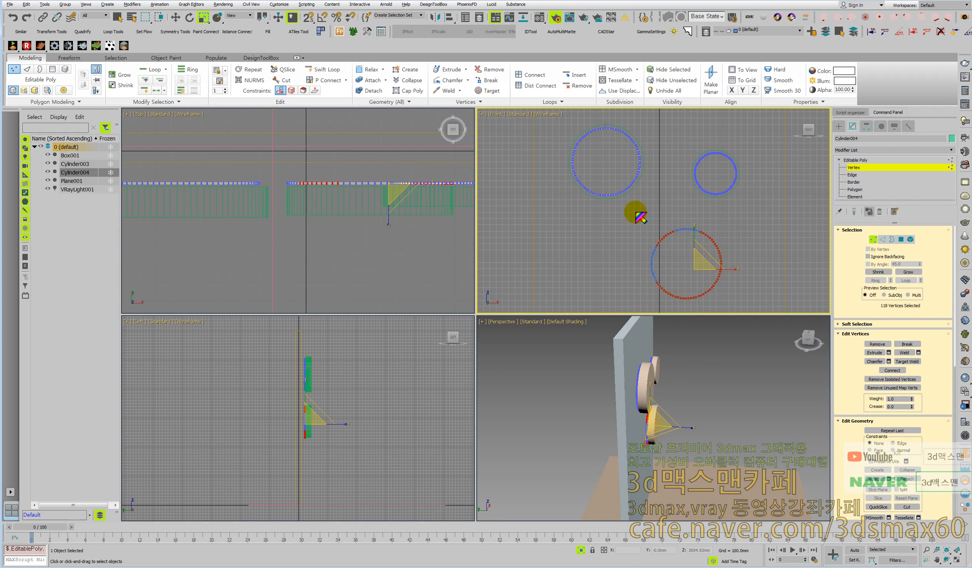
pyautogui.moveTo(641, 217); pyautogui.dragTo(727, 304)
pyautogui.moveTo(697, 257); pyautogui.dragTo(697, 260)
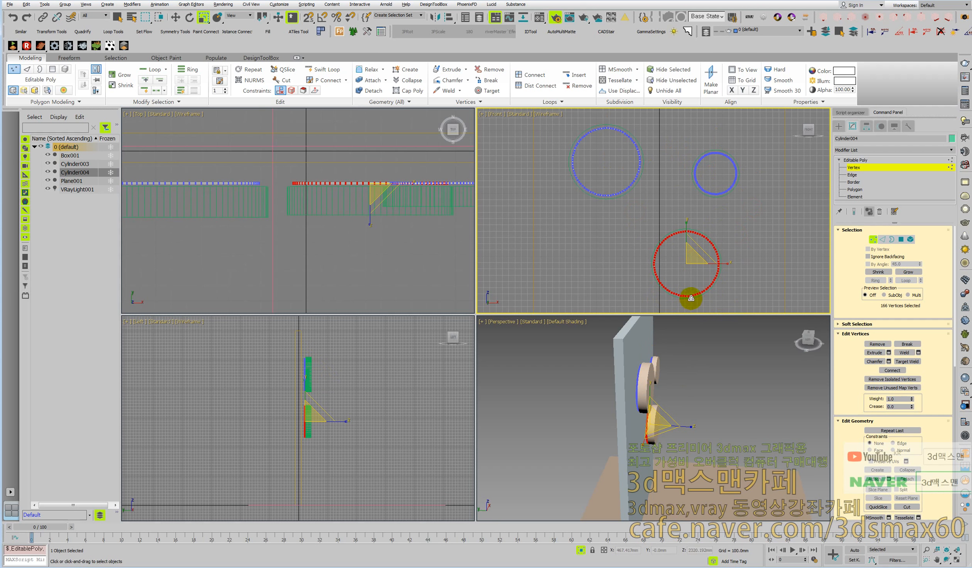
# Step: Leave vertex editing and rename the flattened cylinder copy as light
pyautogui.click(863, 160)
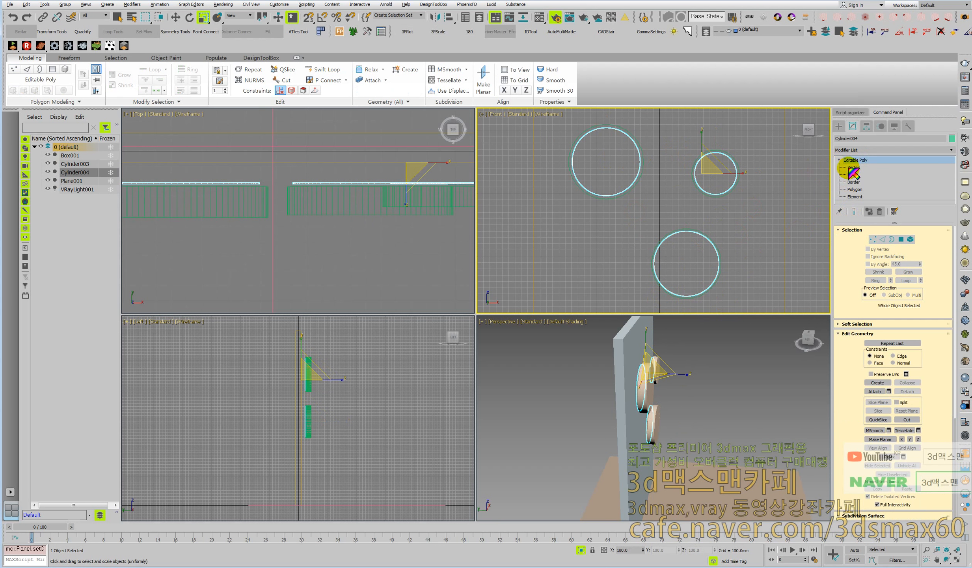
pyautogui.doubleClick(857, 139)
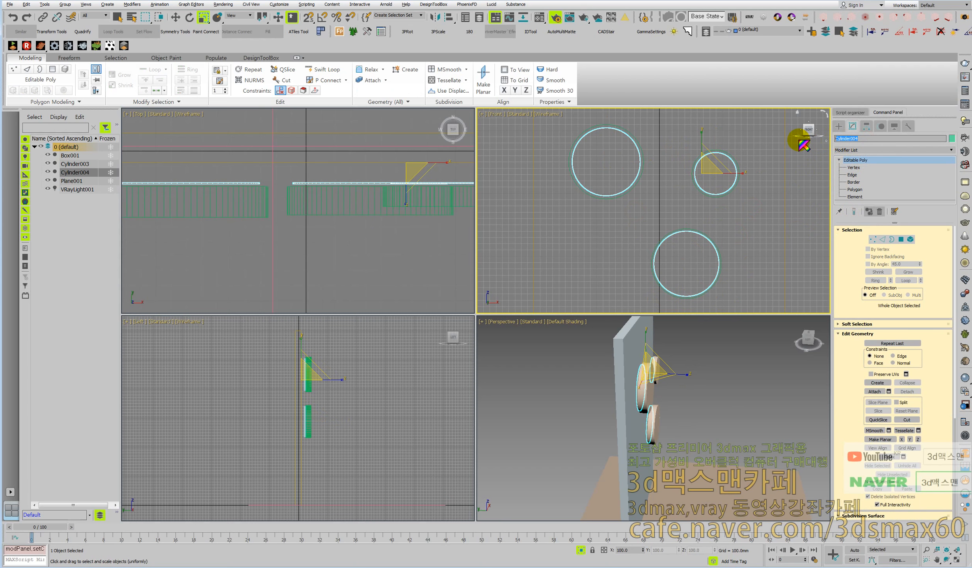
pyautogui.write('light')
pyautogui.press('Return')
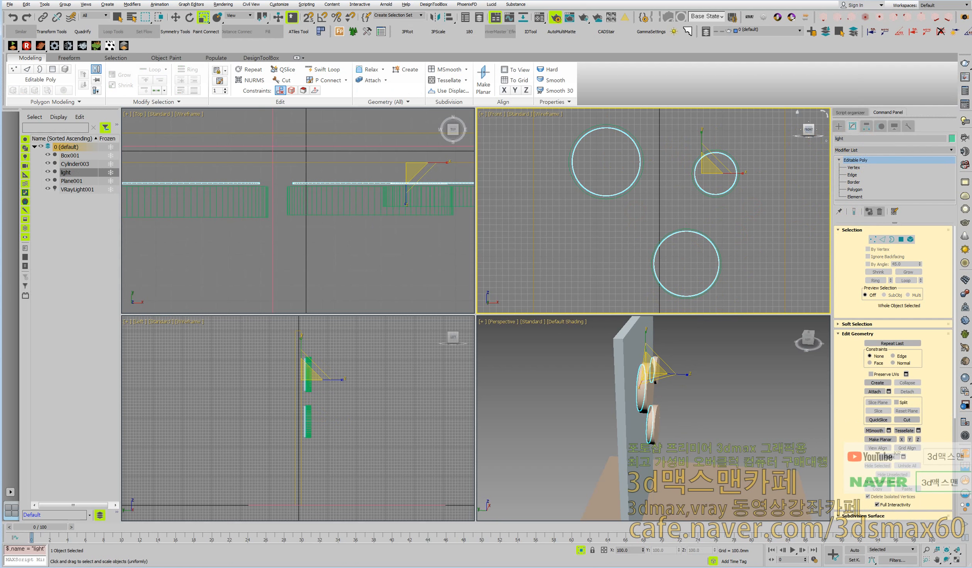
# Step: Create a V-Ray plane light between the discs in the front view, with half-length about 215 mm and half-width about 206 mm
pyautogui.keyDown('alt'); pyautogui.moveTo(685, 367); pyautogui.dragTo(656, 365, button='middle'); pyautogui.keyUp('alt')
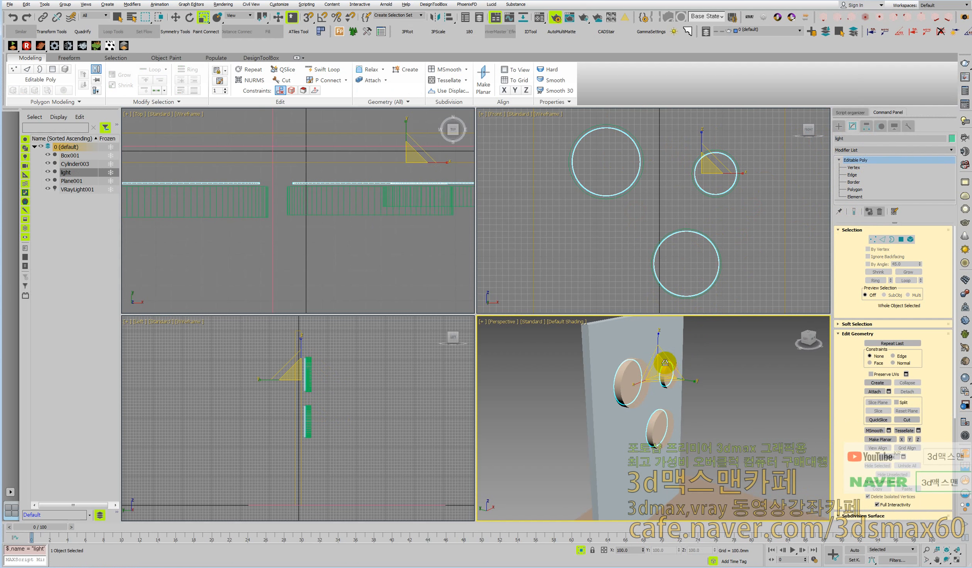
pyautogui.click(839, 126)
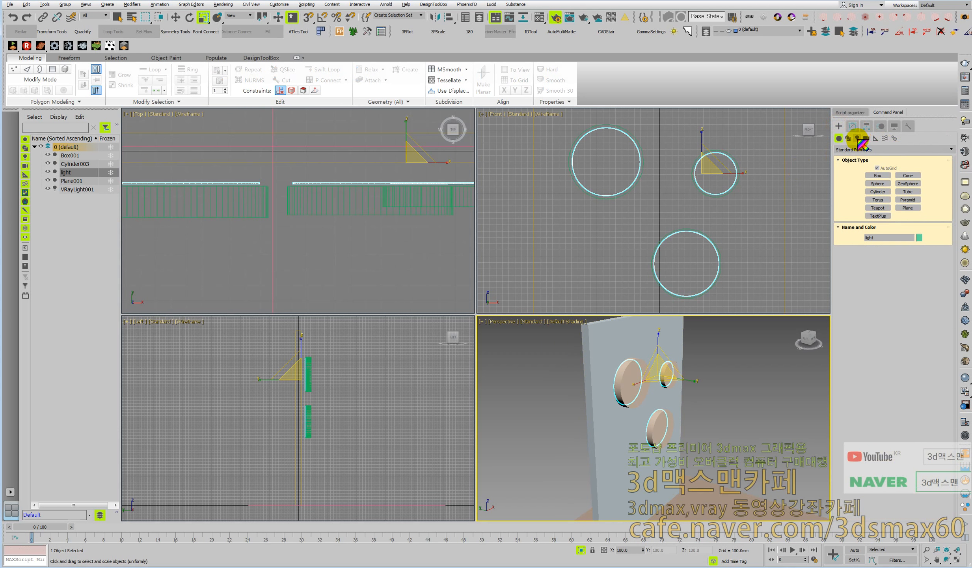
pyautogui.click(858, 139)
pyautogui.click(868, 149)
pyautogui.click(889, 178)
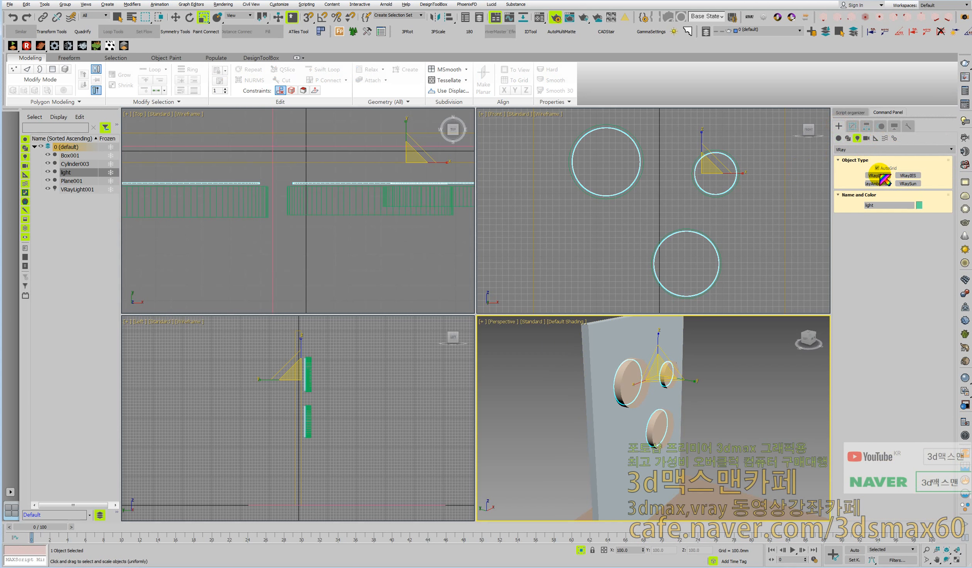
pyautogui.moveTo(653, 185); pyautogui.dragTo(677, 208)
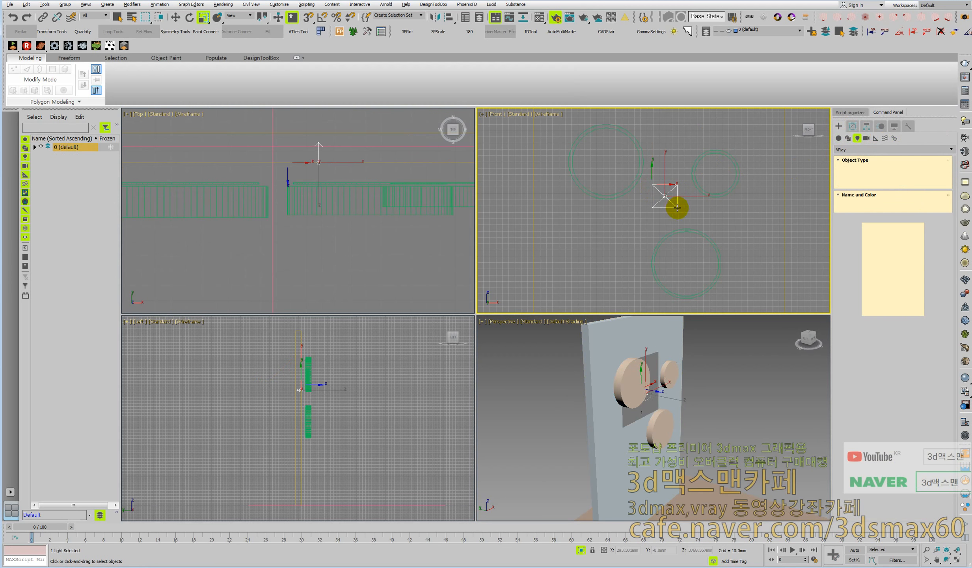
# Step: Change the new V-Ray light's type to Mesh and pick the light object as its mesh
pyautogui.click(853, 126)
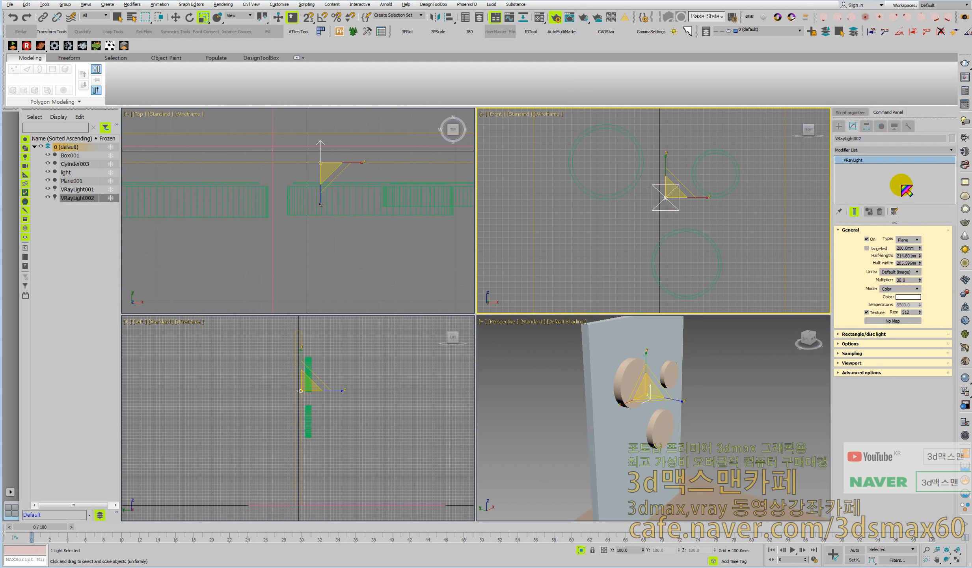
pyautogui.click(915, 240)
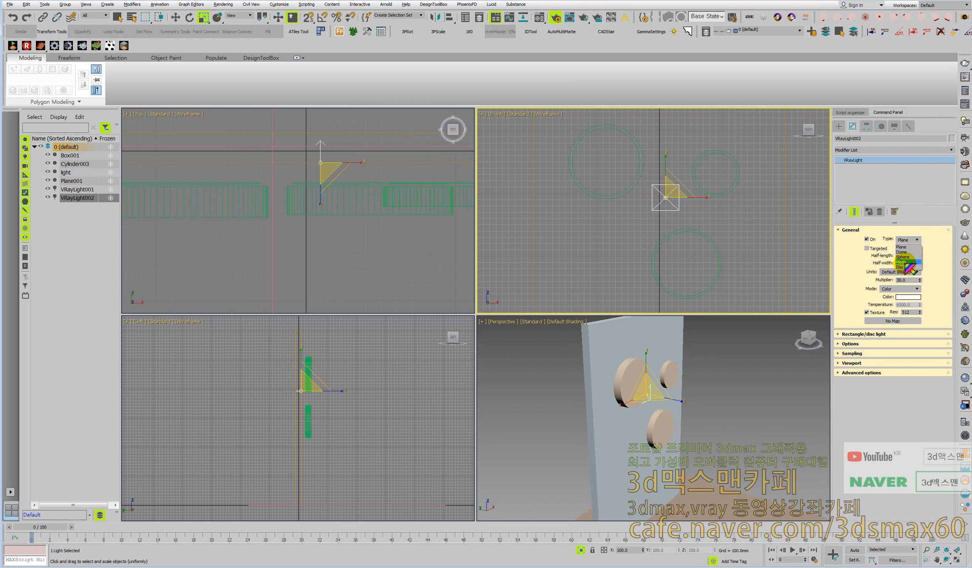
pyautogui.click(902, 262)
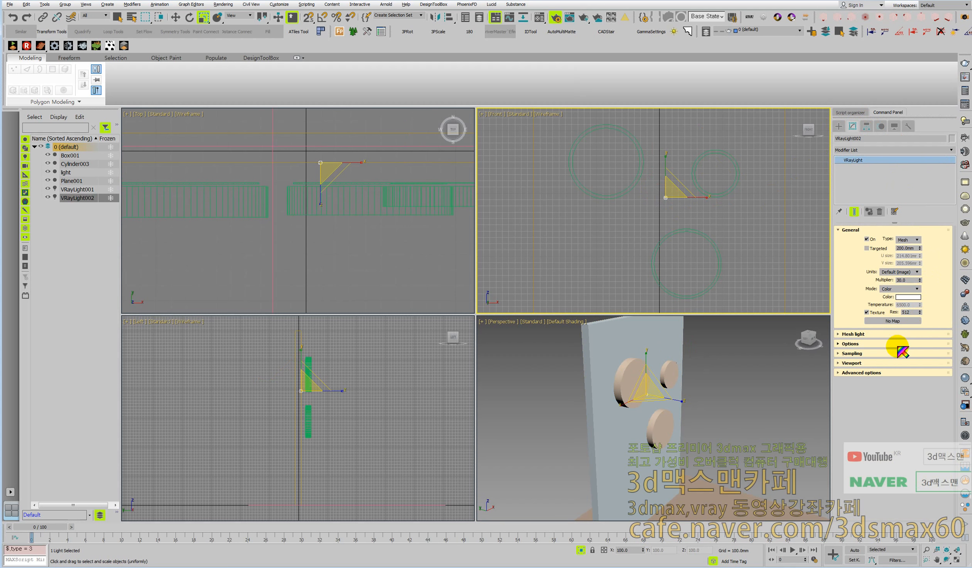
pyautogui.click(883, 334)
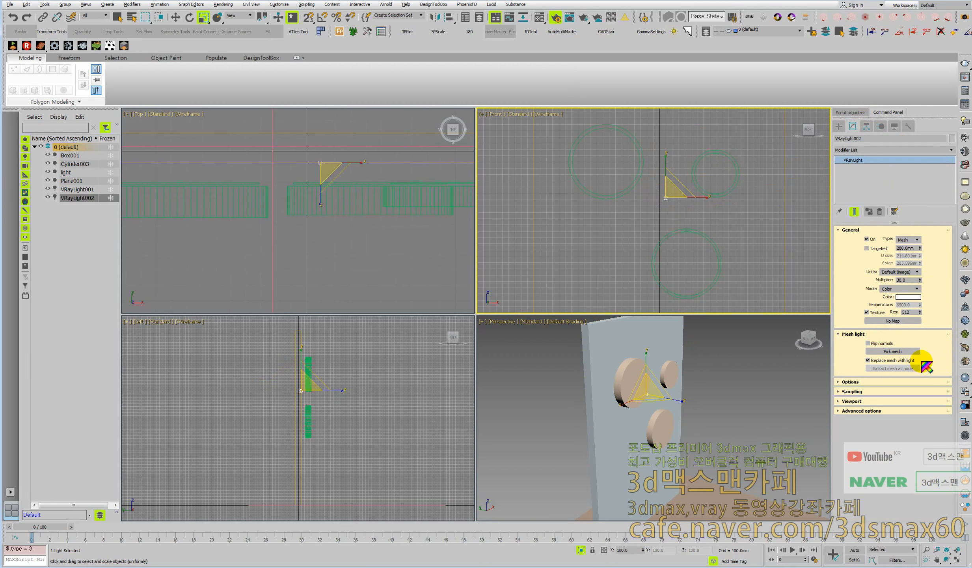
pyautogui.click(892, 350)
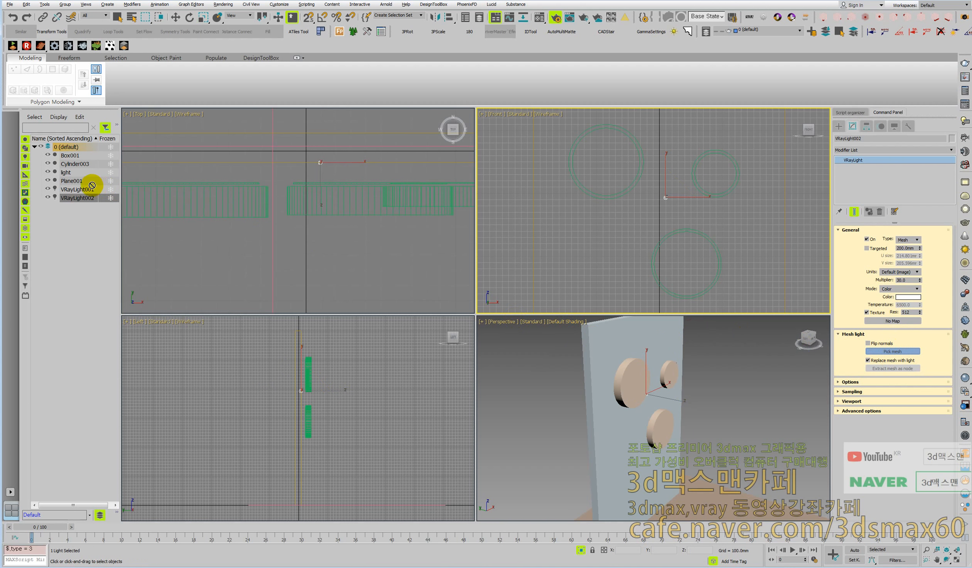
pyautogui.click(65, 172)
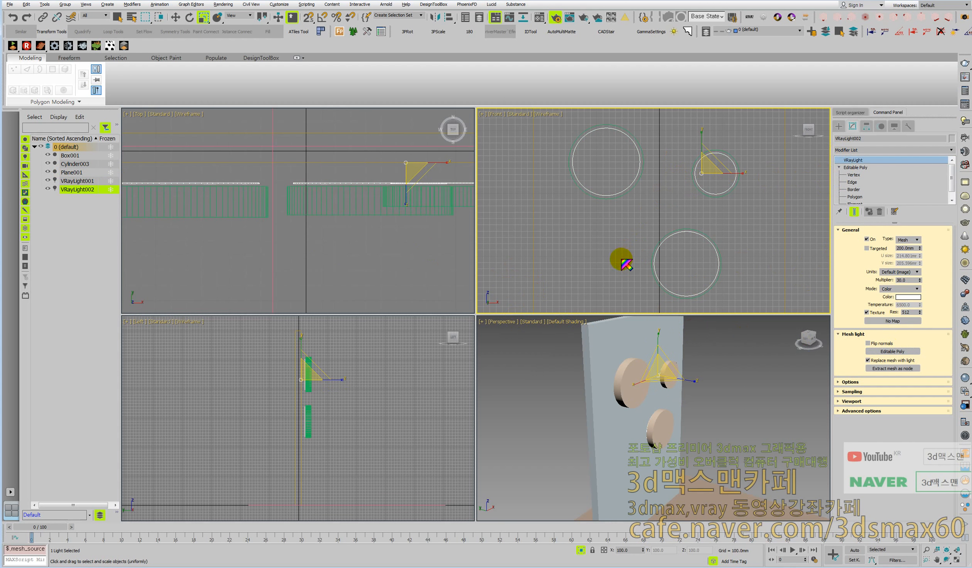
pyautogui.rightClick(339, 188)
pyautogui.rightClick(360, 191)
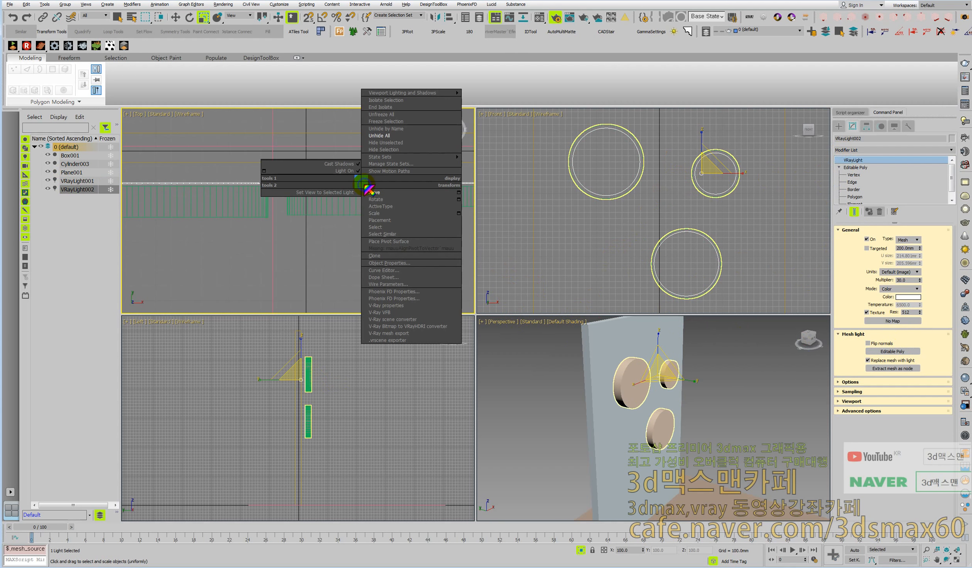
pyautogui.click(414, 189)
pyautogui.moveTo(425, 188); pyautogui.dragTo(409, 203)
pyautogui.rightClick(409, 202)
# Step: Isolate the V-Ray mesh light and set its multiplier to 3.0
pyautogui.rightClick(599, 369)
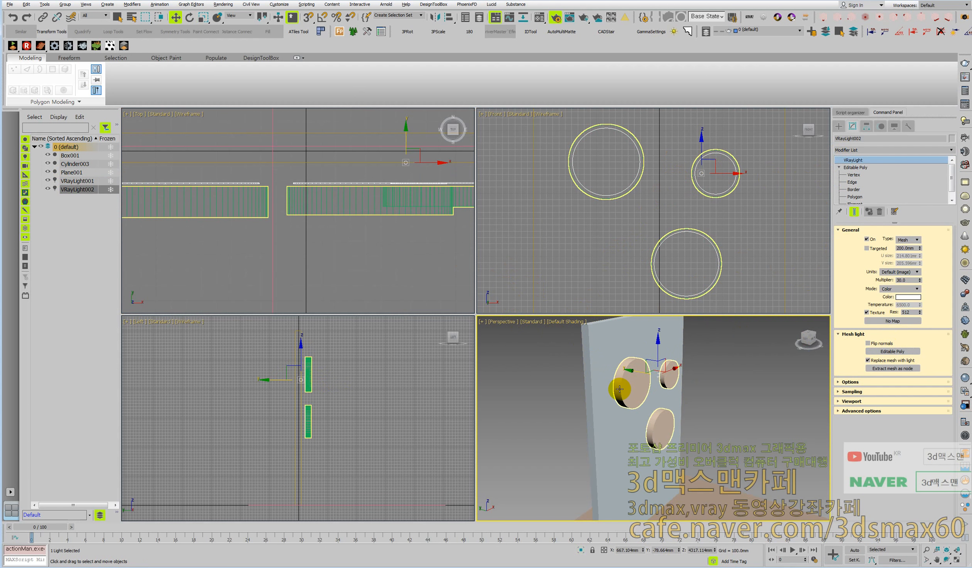
pyautogui.hotkey('alt', 'q')
pyautogui.keyDown('alt'); pyautogui.moveTo(618, 390); pyautogui.dragTo(763, 325, button='middle'); pyautogui.keyUp('alt')
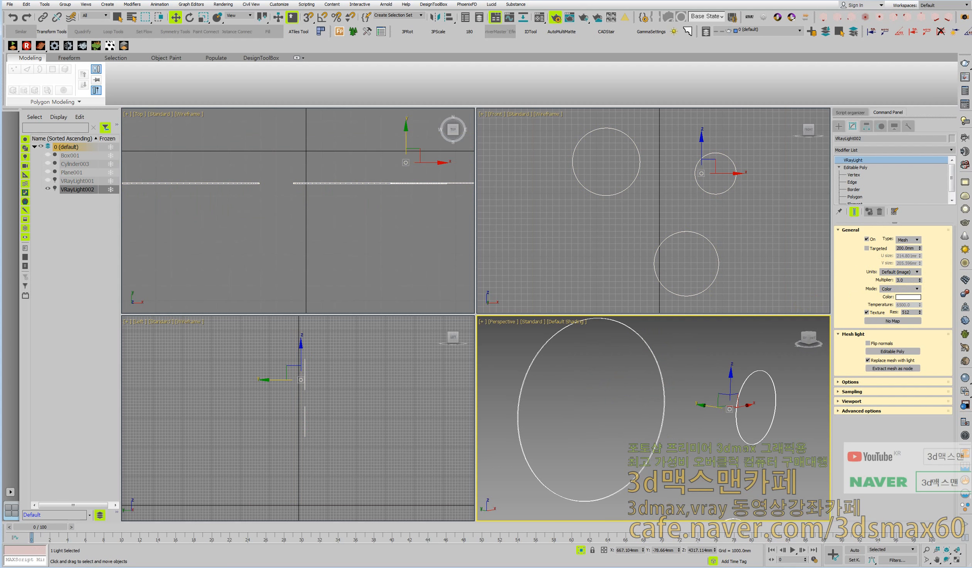
pyautogui.scroll(-2, 370, 169)
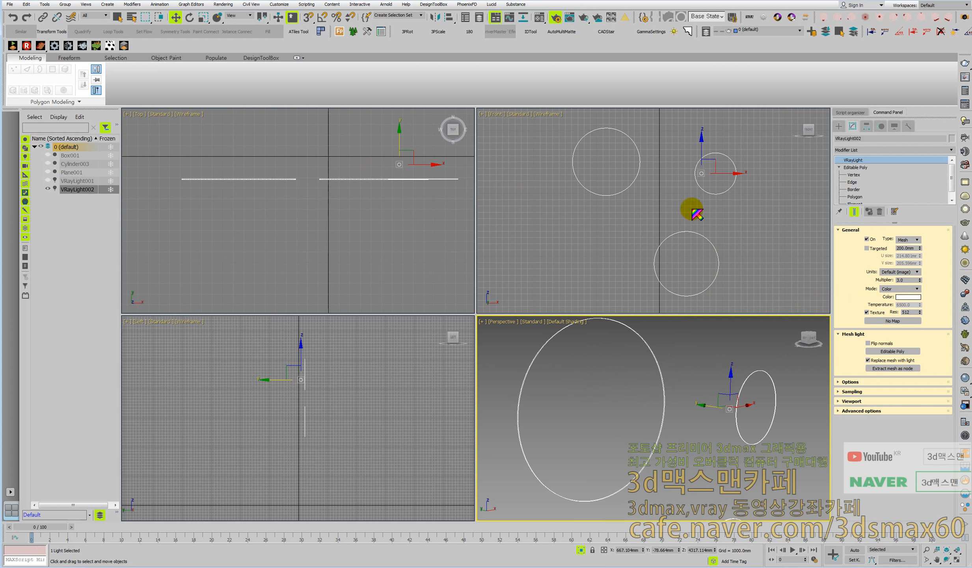
# Step: Switch the mesh light's color mode to Temperature and lower the temperature to a warm orange tone
pyautogui.click(900, 288)
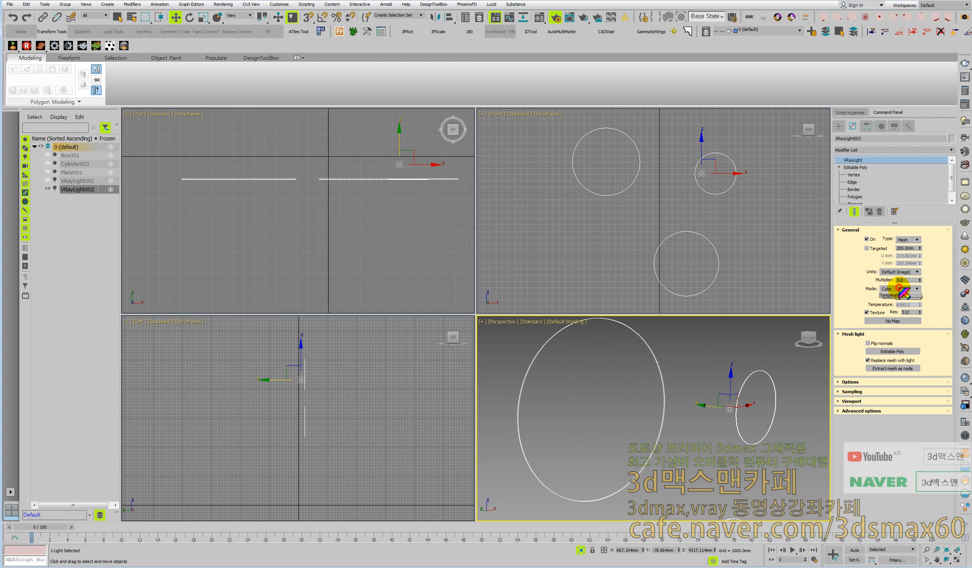
pyautogui.click(897, 300)
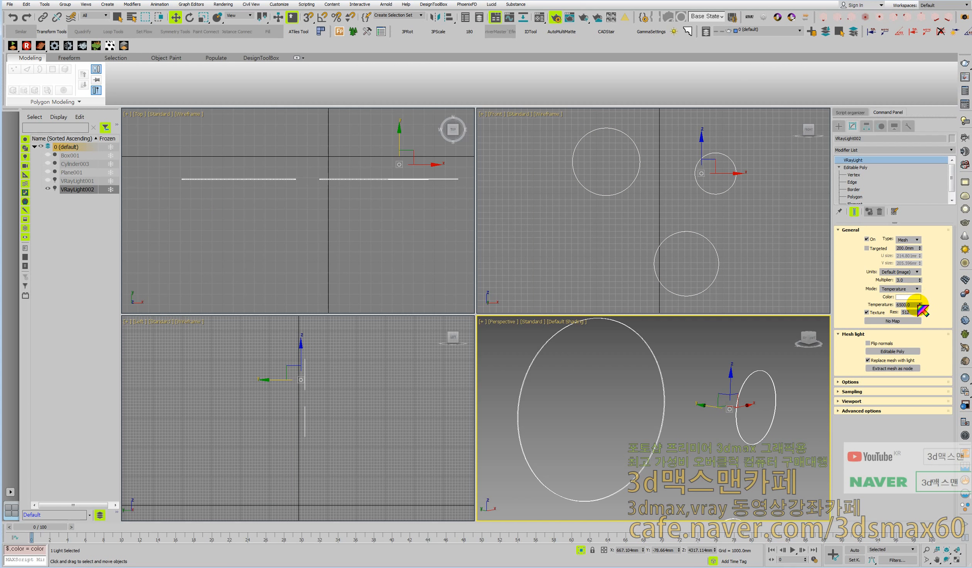
pyautogui.moveTo(920, 304); pyautogui.dragTo(925, 313)
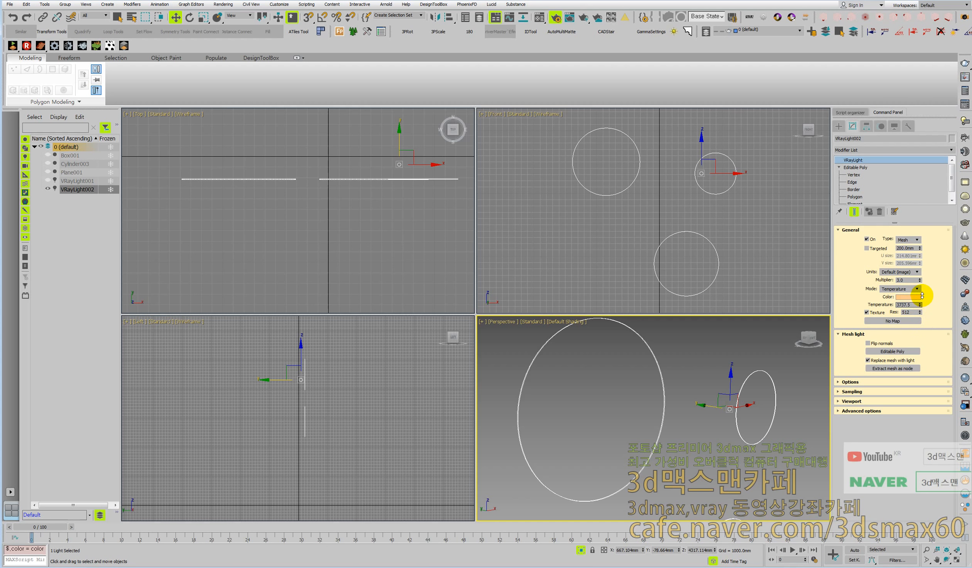
# Step: Raise the mesh light's color temperature to about 3887
pyautogui.moveTo(923, 295); pyautogui.dragTo(922, 288)
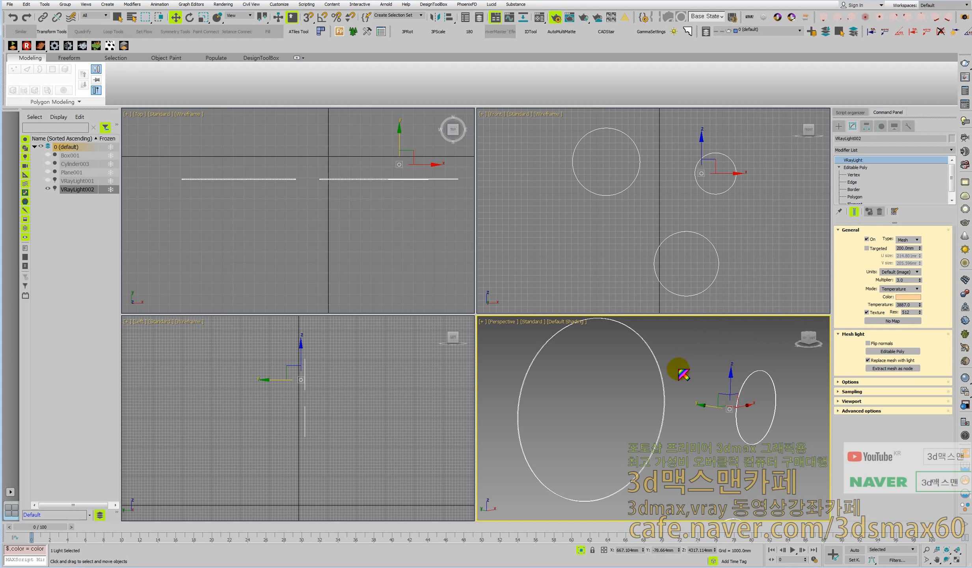
pyautogui.keyDown('alt'); pyautogui.moveTo(678, 368); pyautogui.dragTo(662, 372, button='middle'); pyautogui.keyUp('alt')
pyautogui.scroll(2, 662, 372)
pyautogui.scroll(-4, 662, 371)
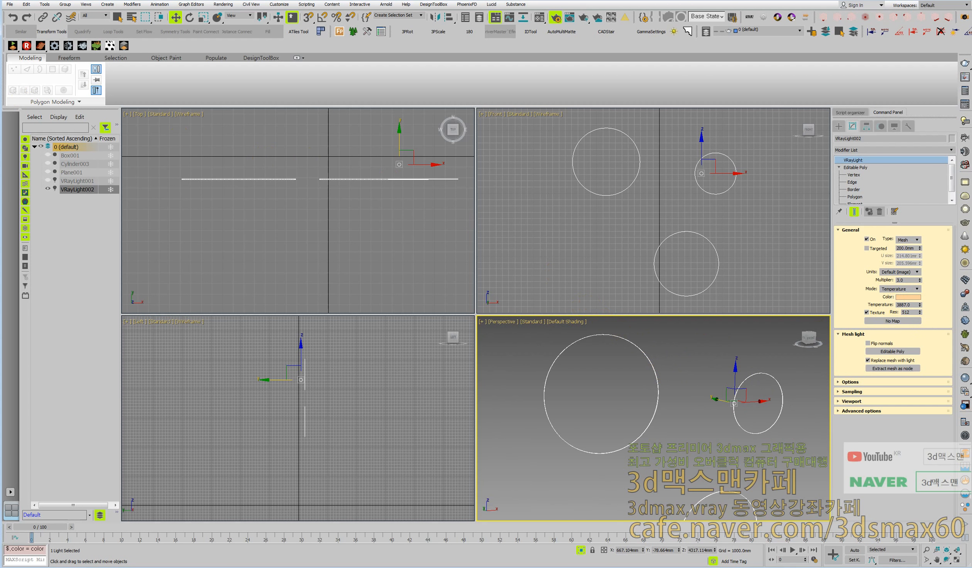
# Step: Add a VRayLightSelect render element and assign the V-Ray mesh light to it
pyautogui.press('F10')
pyautogui.click(399, 245)
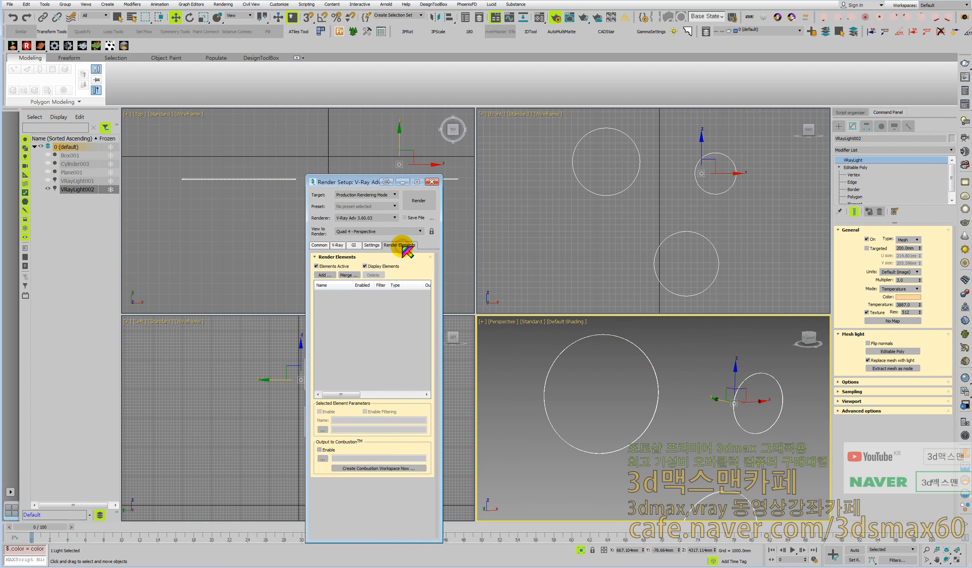
pyautogui.click(329, 276)
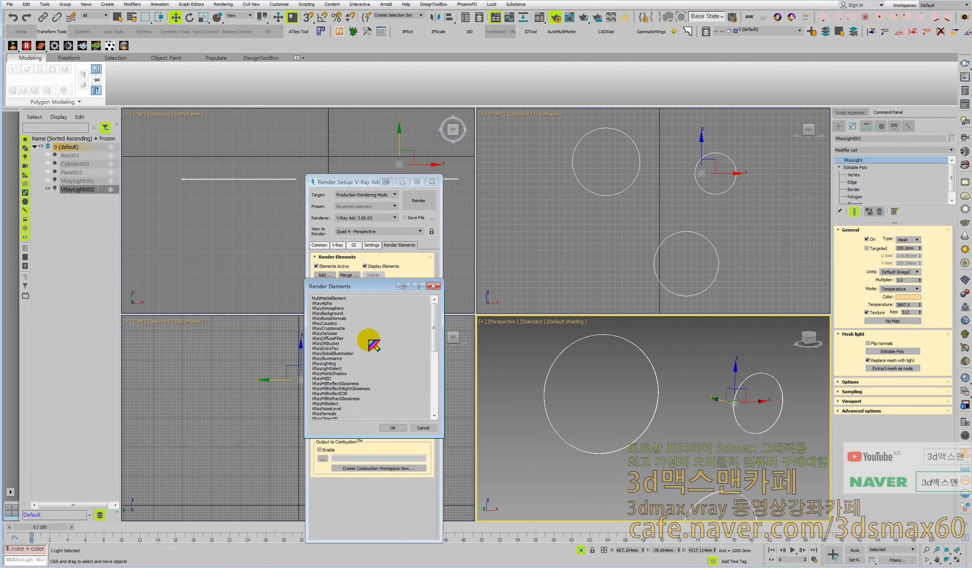
pyautogui.doubleClick(340, 368)
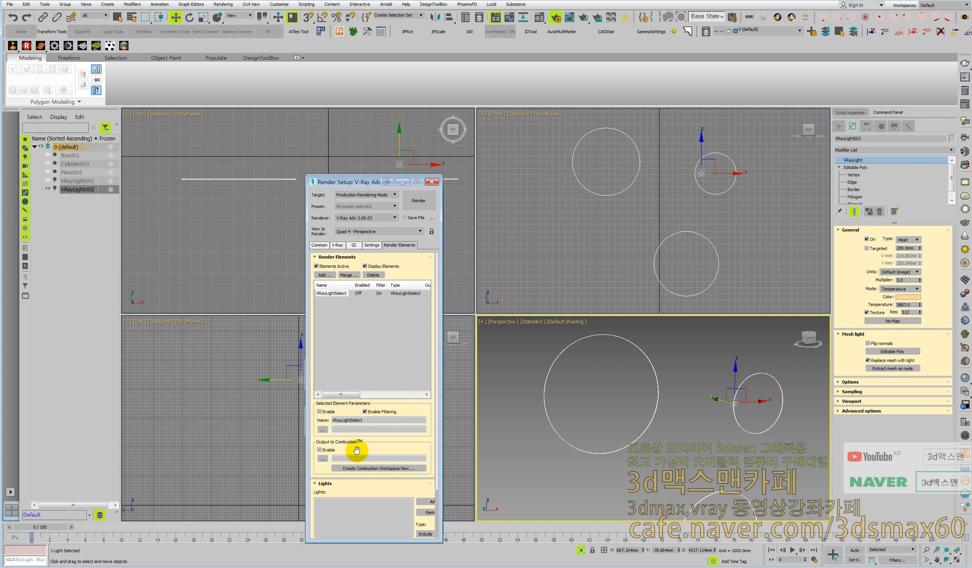
pyautogui.moveTo(390, 492); pyautogui.dragTo(390, 465)
pyautogui.click(425, 464)
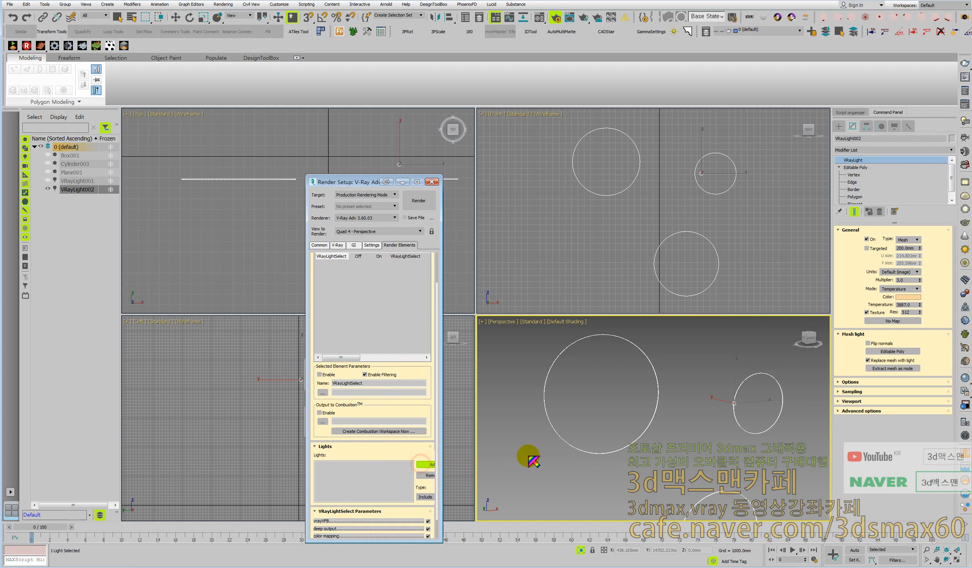
pyautogui.click(565, 440)
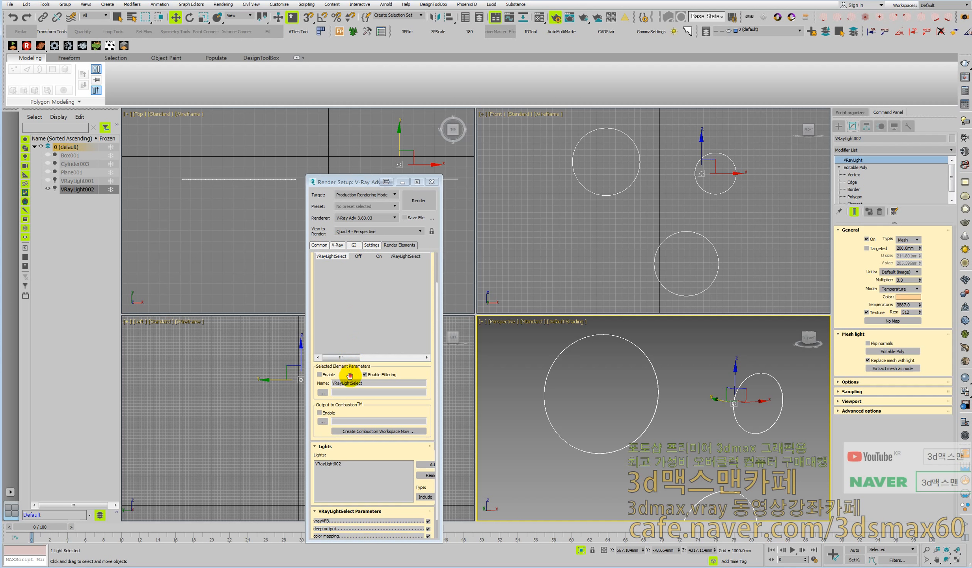
pyautogui.scroll(2, 350, 377)
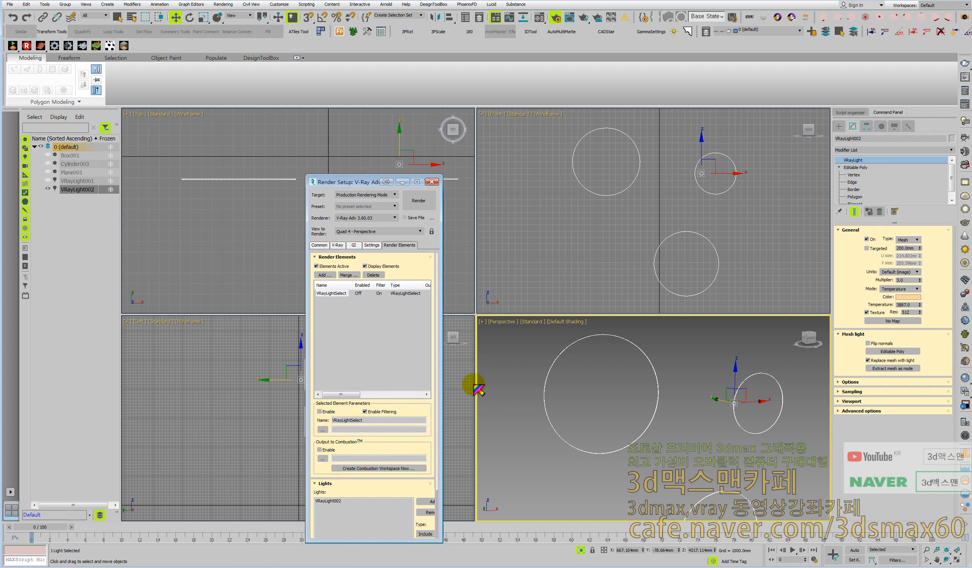
# Step: Add the VRayGlobalIllumination and VRayLighting render elements
pyautogui.click(329, 275)
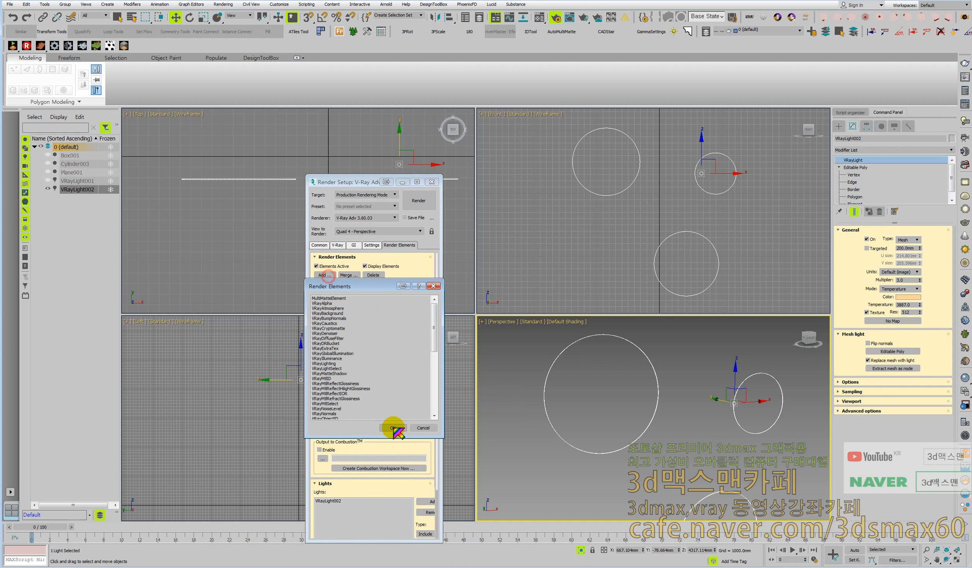
pyautogui.doubleClick(346, 353)
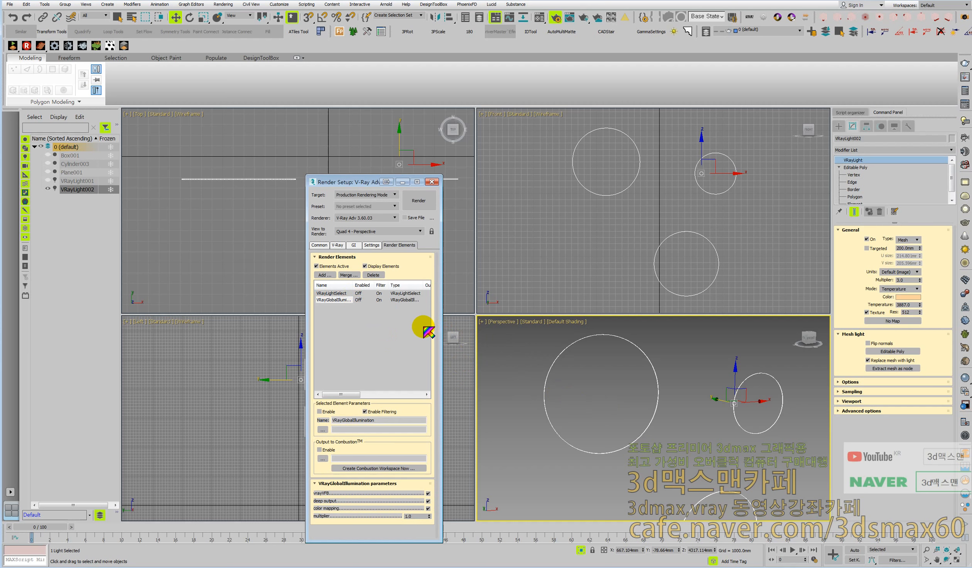
pyautogui.click(324, 275)
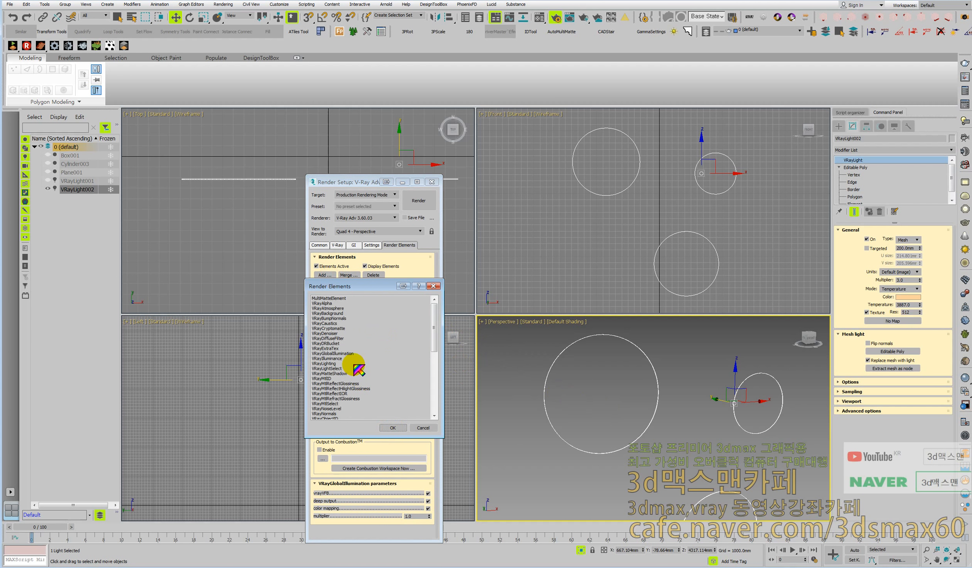
pyautogui.doubleClick(326, 363)
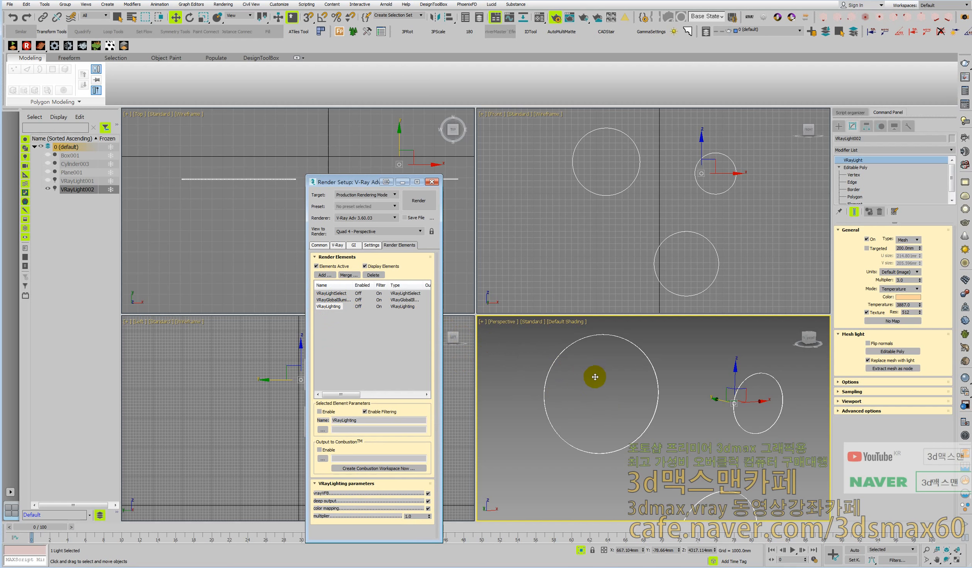
# Step: Unhide all objects in the scene
pyautogui.rightClick(600, 379)
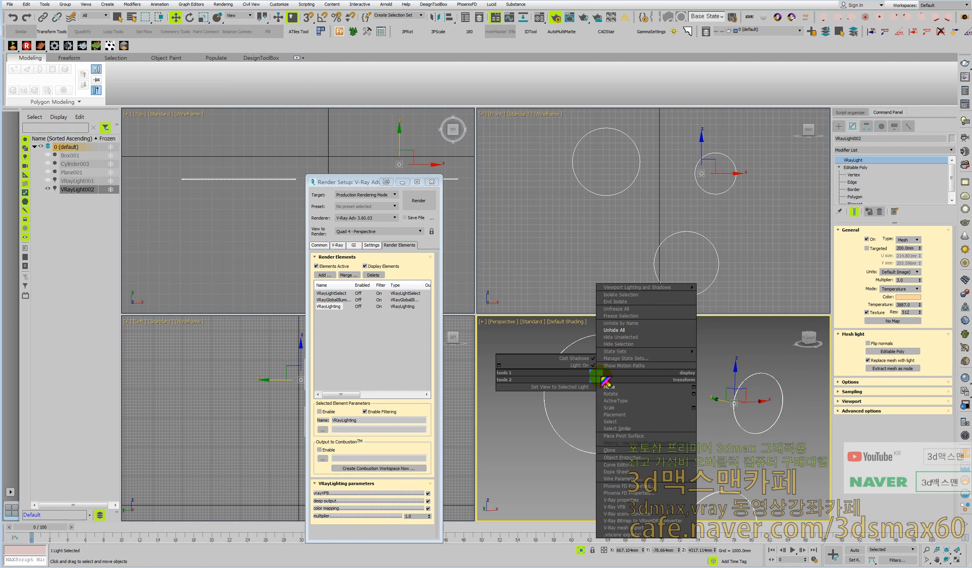
pyautogui.click(623, 330)
pyautogui.keyDown('alt'); pyautogui.moveTo(612, 360); pyautogui.dragTo(606, 369, button='middle'); pyautogui.keyUp('alt')
# Step: Enable the V-Ray GI environment and set its color multiplier to 0.3
pyautogui.click(318, 244)
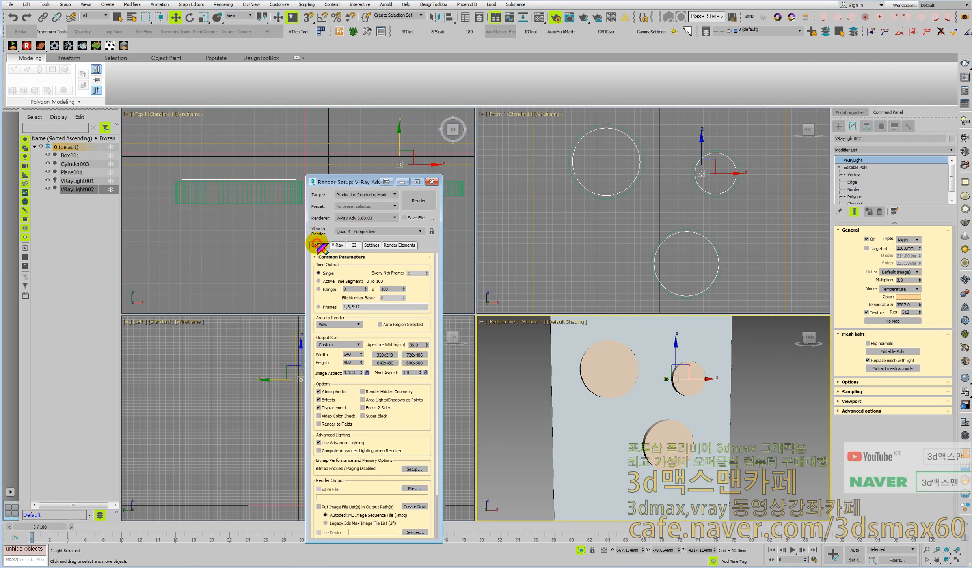
pyautogui.moveTo(404, 425); pyautogui.dragTo(414, 375)
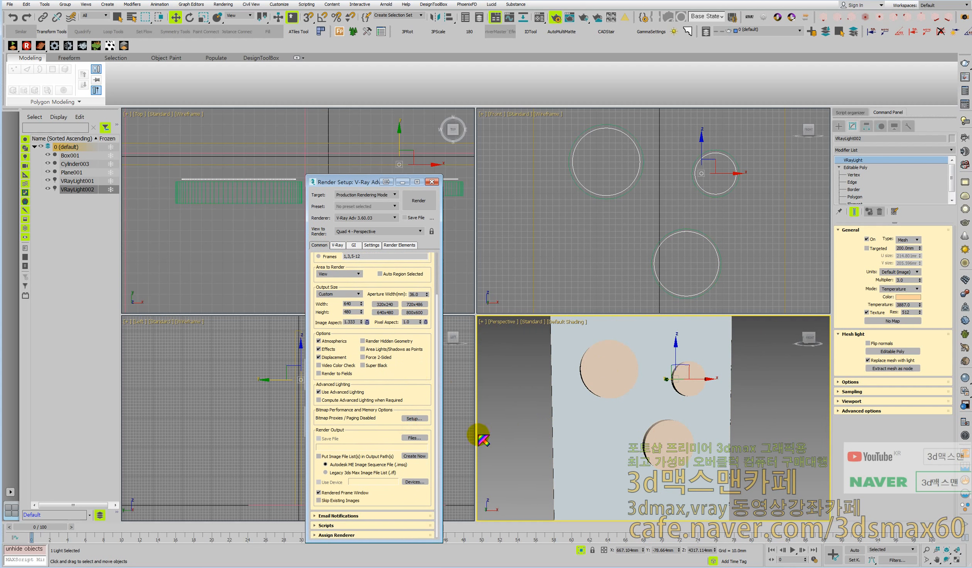
pyautogui.click(338, 245)
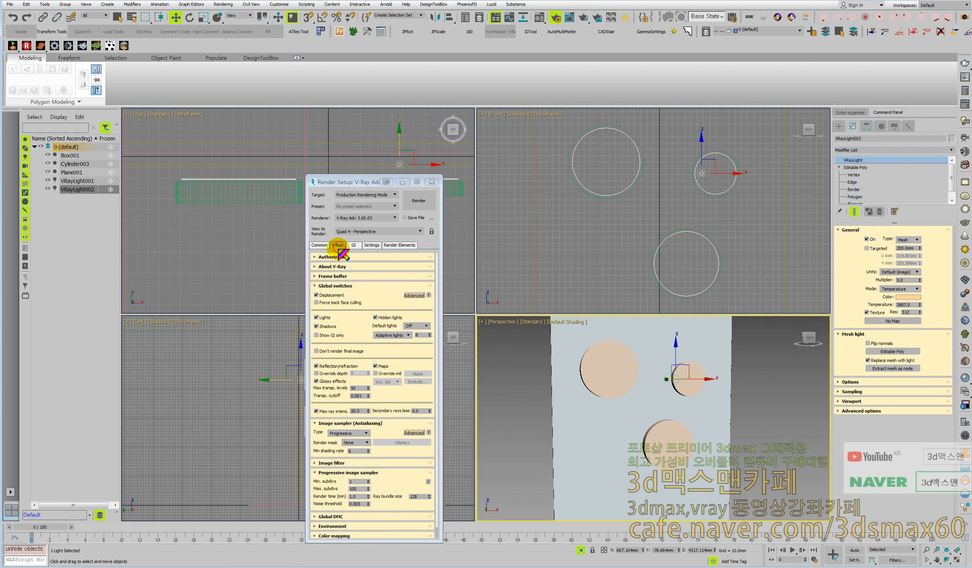
pyautogui.moveTo(388, 405); pyautogui.dragTo(387, 296)
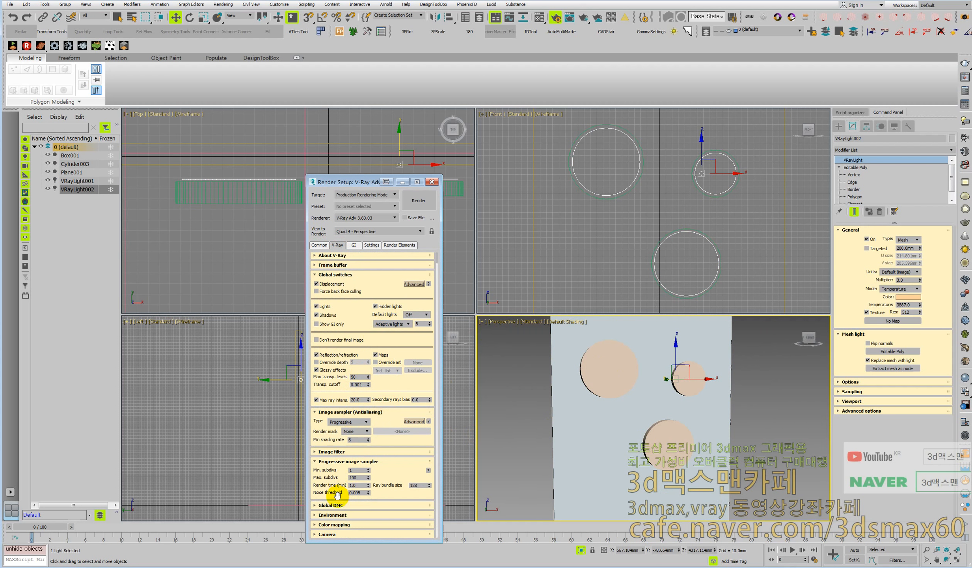
pyautogui.click(331, 514)
pyautogui.click(316, 436)
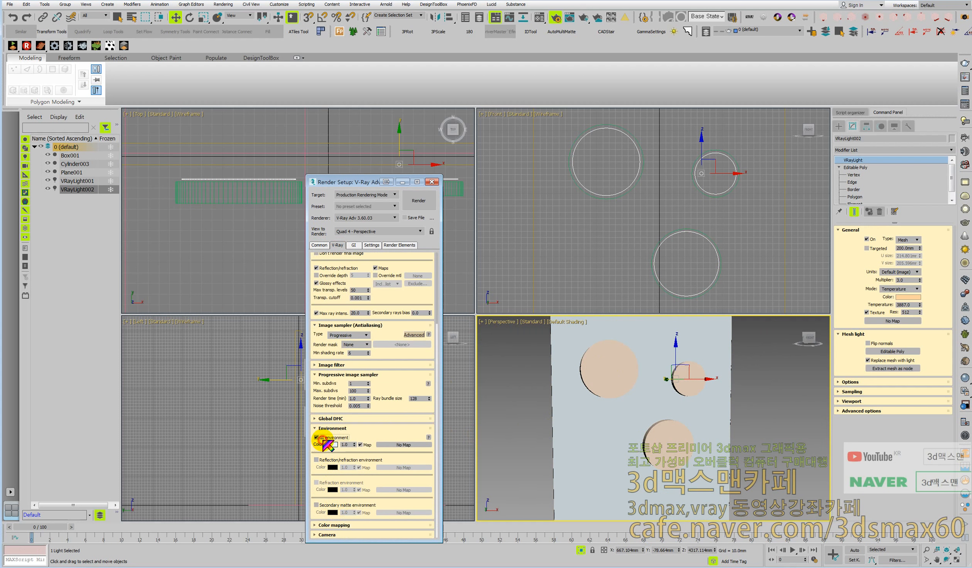
pyautogui.doubleClick(344, 444)
pyautogui.write('0.3')
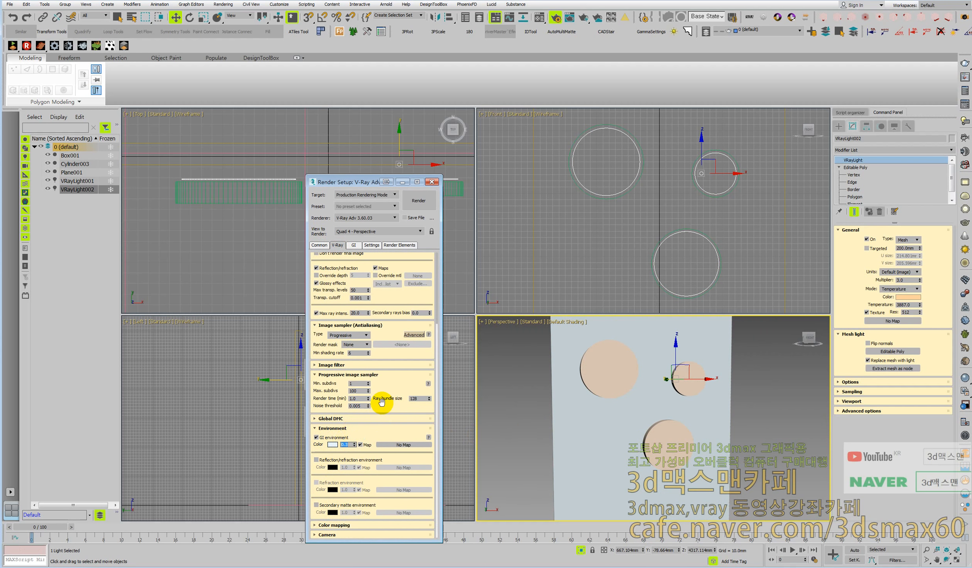
# Step: Widen the wall box behind the discs so it spans much more of the perspective view
pyautogui.click(566, 382)
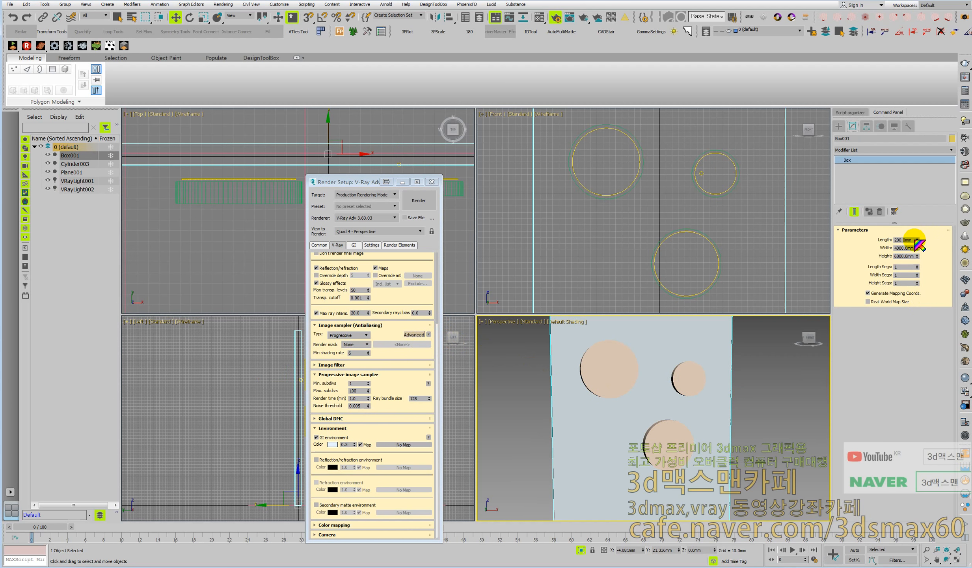
pyautogui.moveTo(920, 249); pyautogui.dragTo(944, 194)
pyautogui.moveTo(722, 429); pyautogui.dragTo(745, 354, button='middle')
pyautogui.scroll(-2, 733, 380)
# Step: Enlarge the floor plane to about 18068 mm long and 23434 mm wide
pyautogui.click(742, 480)
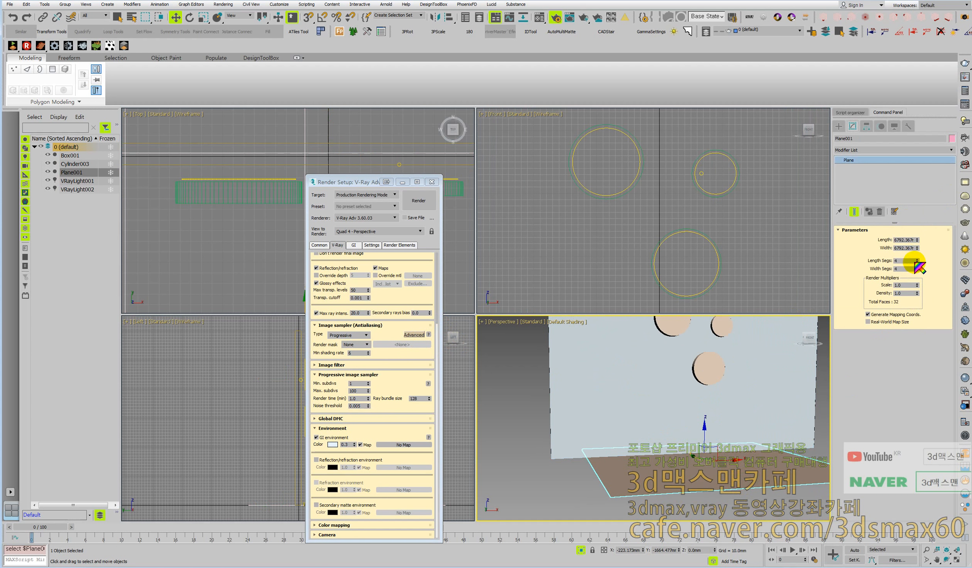
pyautogui.moveTo(917, 240); pyautogui.dragTo(938, 175)
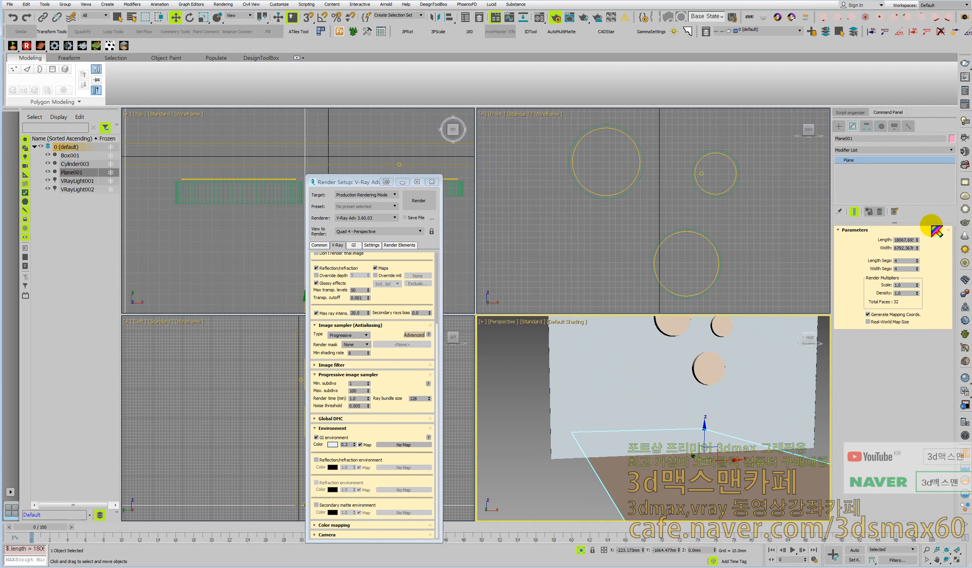
pyautogui.moveTo(917, 248); pyautogui.dragTo(938, 151)
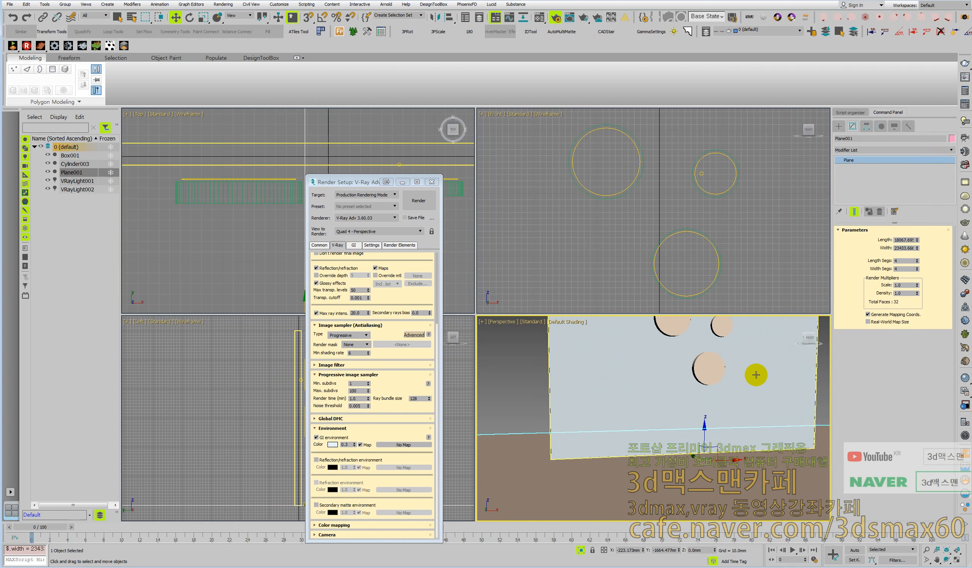
# Step: Show the perspective view's safe frame and raise the render output height to about 693, framing the discs
pyautogui.moveTo(764, 363); pyautogui.dragTo(736, 401, button='middle')
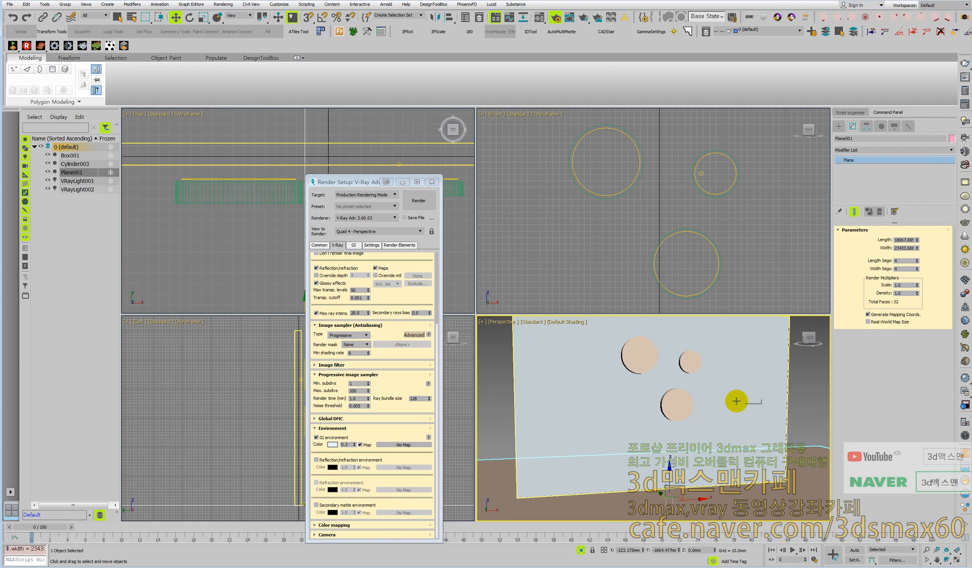
pyautogui.hotkey('shift', 'f')
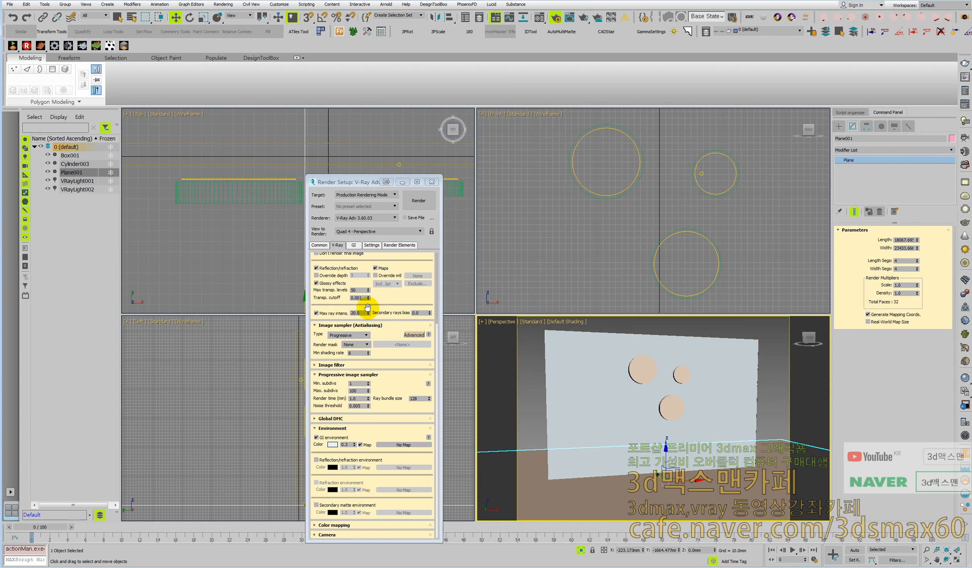
pyautogui.click(320, 245)
pyautogui.moveTo(361, 312)
pyautogui.mouseDown()
pyautogui.moveTo(360, 331)
pyautogui.moveTo(355, 315)
pyautogui.mouseUp()
pyautogui.keyDown('ctrl'); pyautogui.keyDown('alt'); pyautogui.moveTo(647, 421); pyautogui.dragTo(651, 442, button='middle'); pyautogui.keyUp('alt'); pyautogui.keyUp('ctrl')
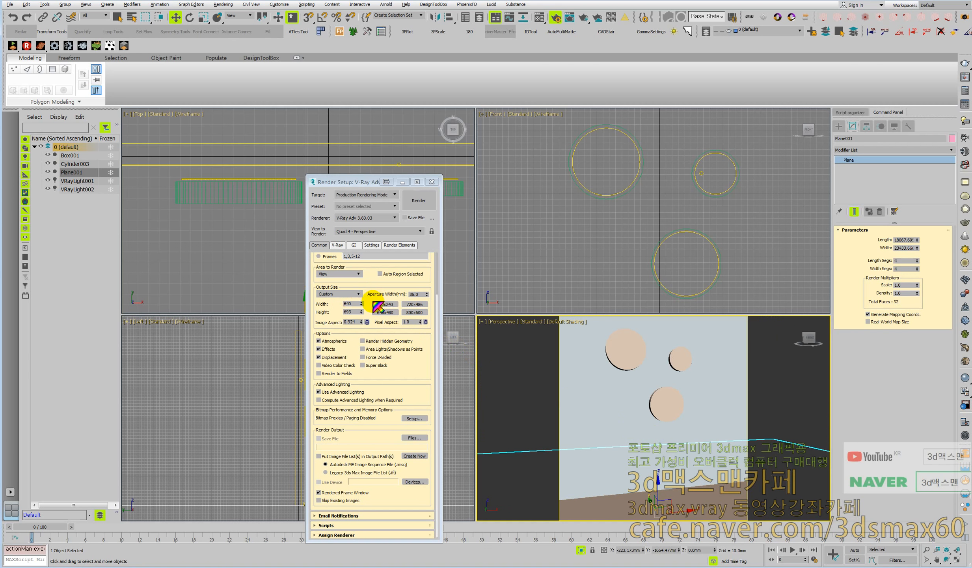
# Step: Lock the output image aspect, set the width to 1000 and render the perspective view
pyautogui.click(366, 322)
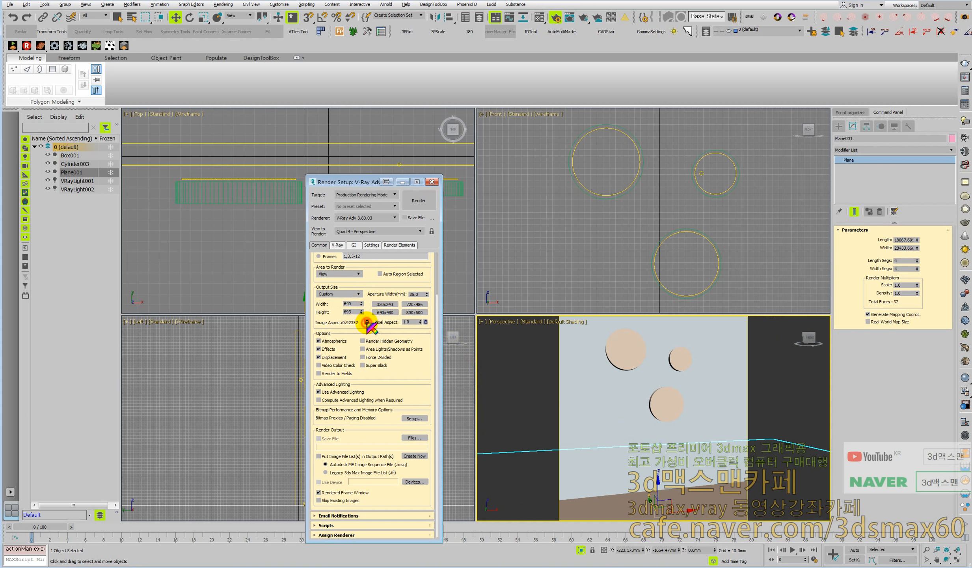
pyautogui.doubleClick(352, 303)
pyautogui.write('1000')
pyautogui.press('Return')
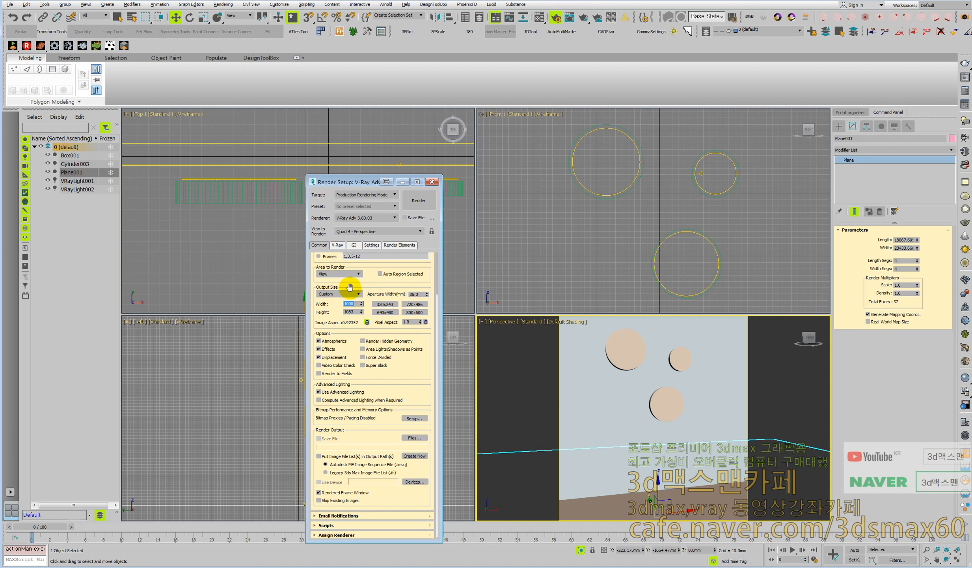
pyautogui.click(419, 201)
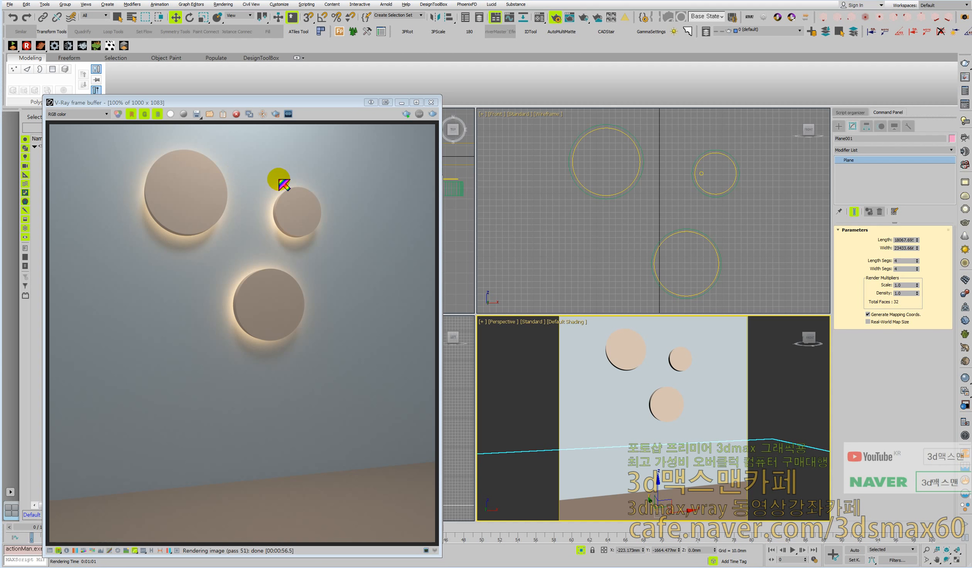
# Step: Save all channels of the rendered image as light.exr
pyautogui.click(201, 114)
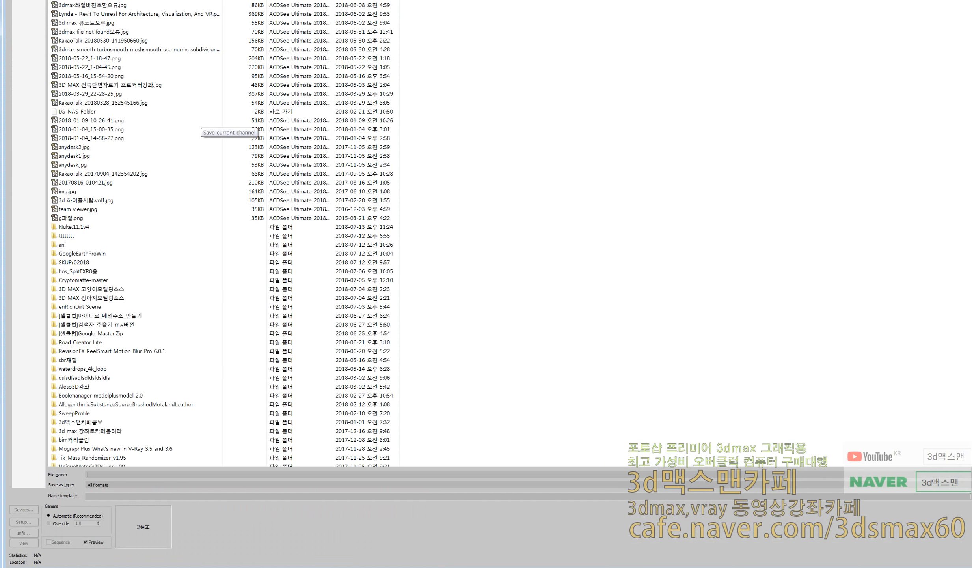
pyautogui.press('Escape')
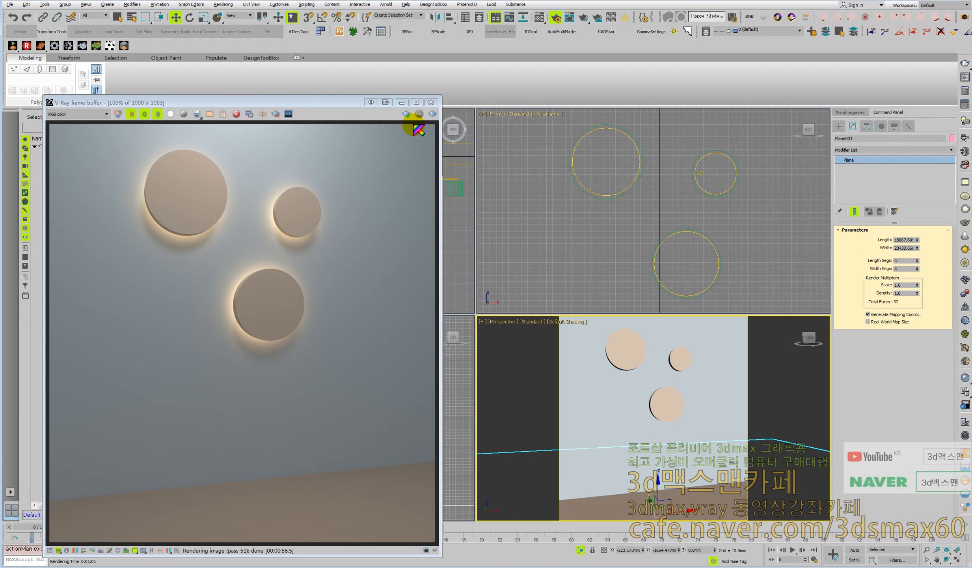
pyautogui.moveTo(202, 116); pyautogui.dragTo(200, 152)
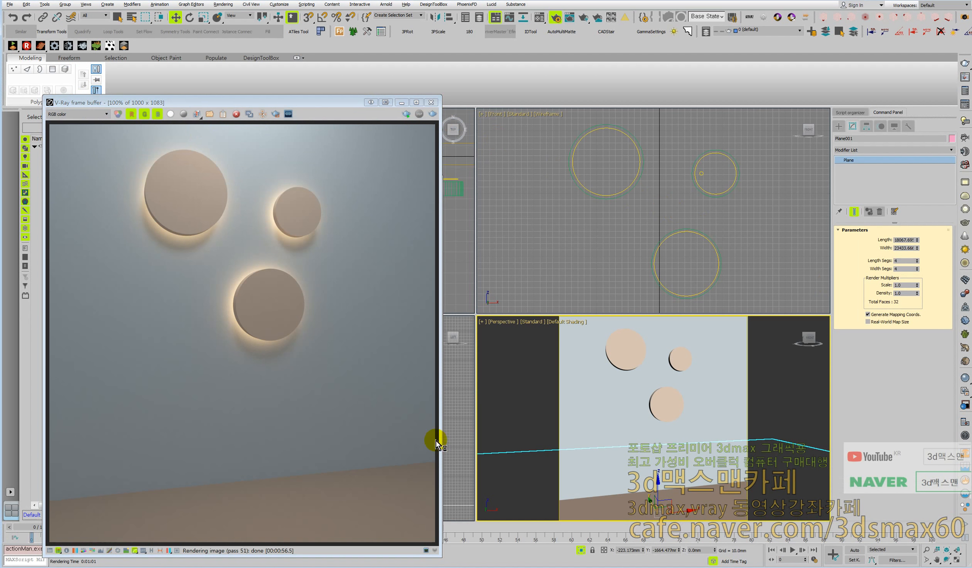
pyautogui.moveTo(192, 113); pyautogui.dragTo(0, 93)
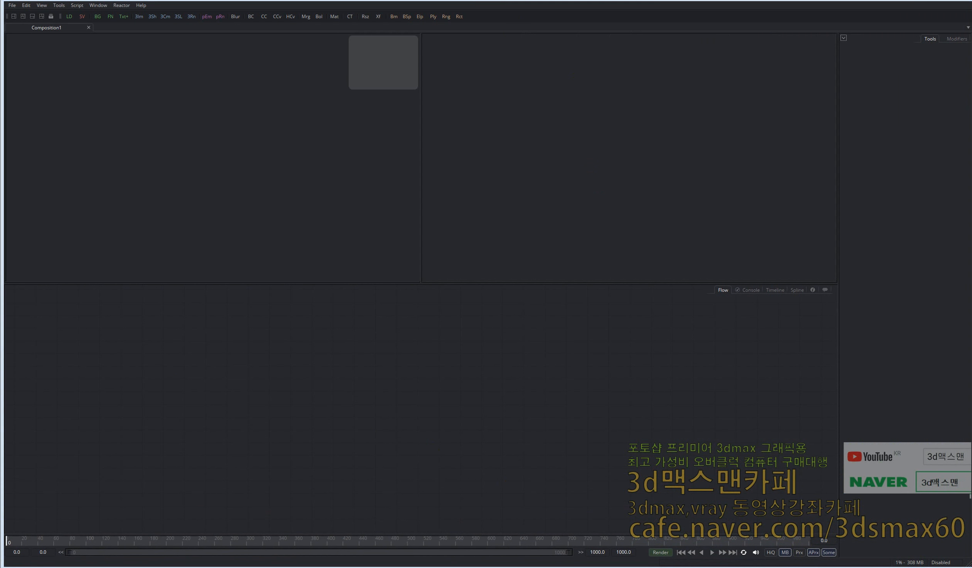
# Step: Switch to Fusion, load light.exr into the composition's flow and display it in the first viewer
pyautogui.moveTo(2, 402); pyautogui.dragTo(229, 399)
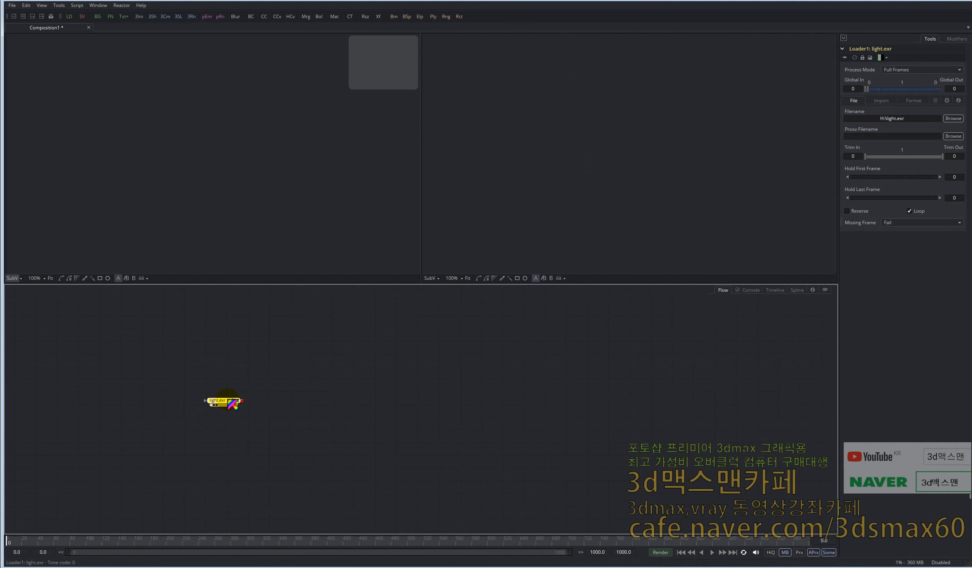
pyautogui.press('1')
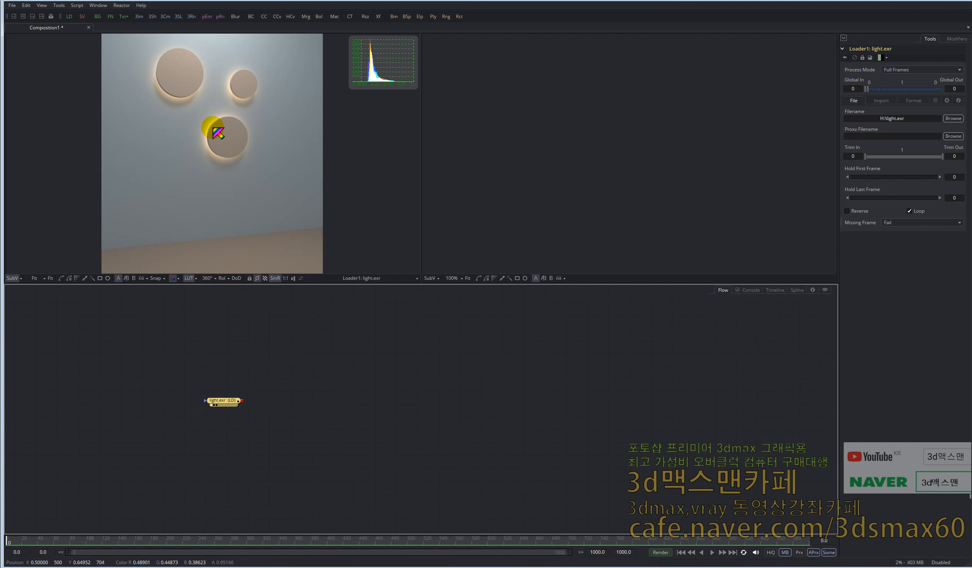
# Step: Check the first viewer's LUT choices, leaving Gamut View LUT selected, and move the light.exr loader slightly up in the flow
pyautogui.click(196, 278)
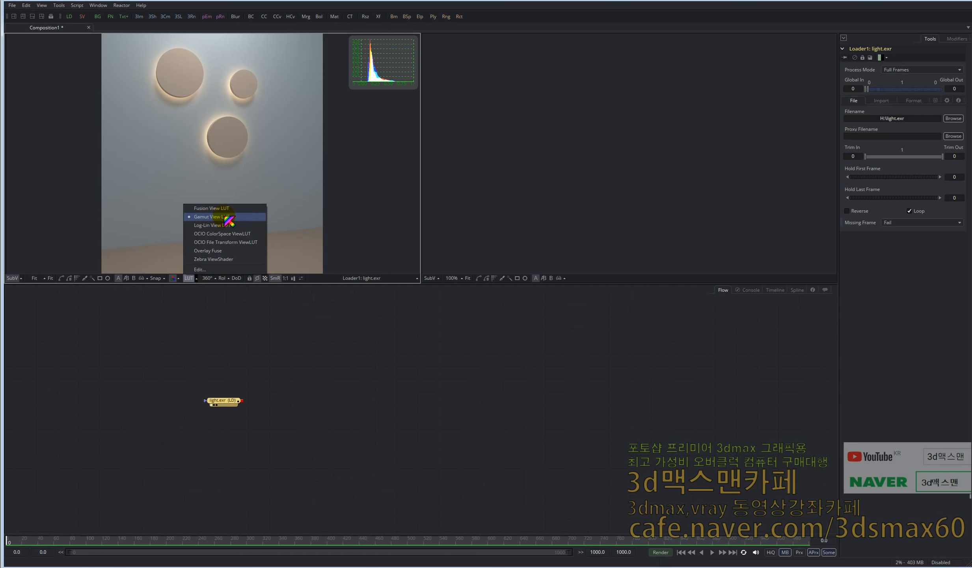
pyautogui.click(241, 395)
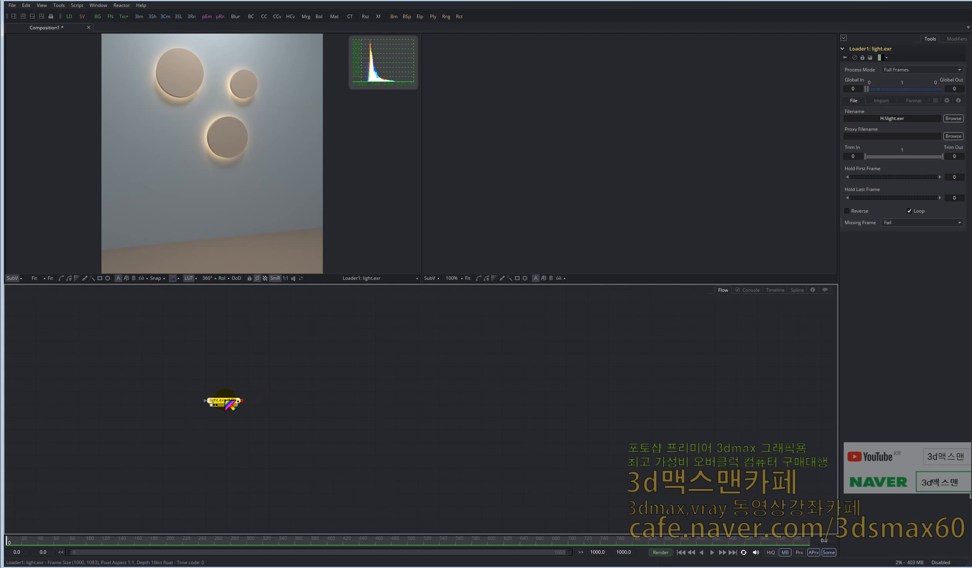
pyautogui.moveTo(230, 404); pyautogui.dragTo(227, 390)
pyautogui.hotkey('ctrl', 'z')
pyautogui.hotkey('ctrl', 'y')
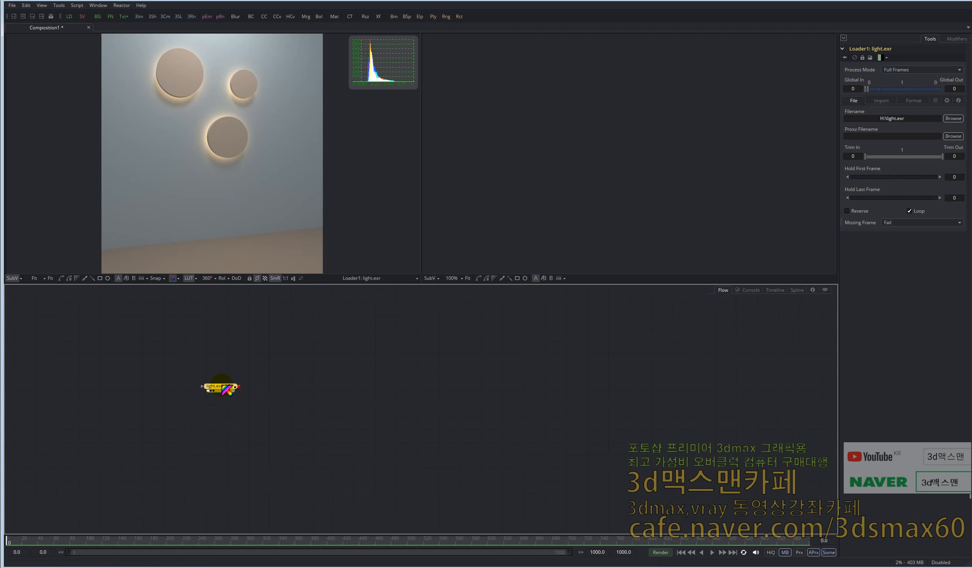
pyautogui.keyDown('ctrl'); pyautogui.scroll(2, 222, 385); pyautogui.keyUp('ctrl')
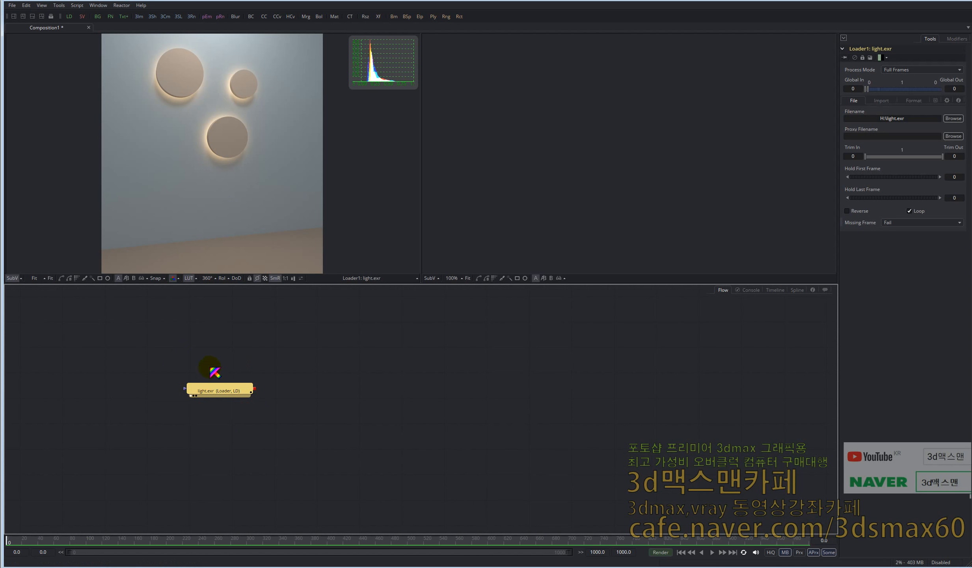
# Step: Turn off the viewer LUT, switch to 3ds Max and toggle the V-Ray frame buffer's sRGB display to compare brightness
pyautogui.click(189, 278)
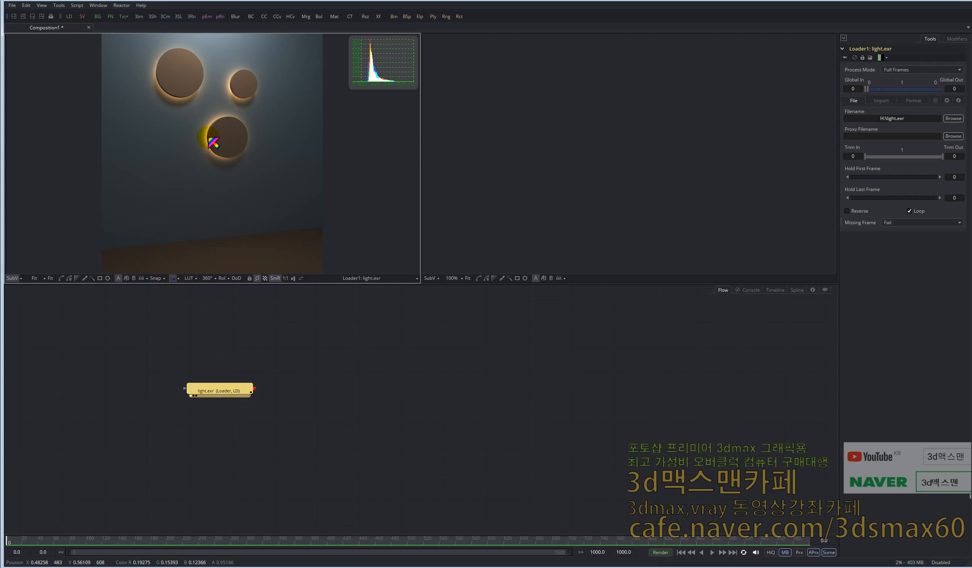
pyautogui.click(131, 567)
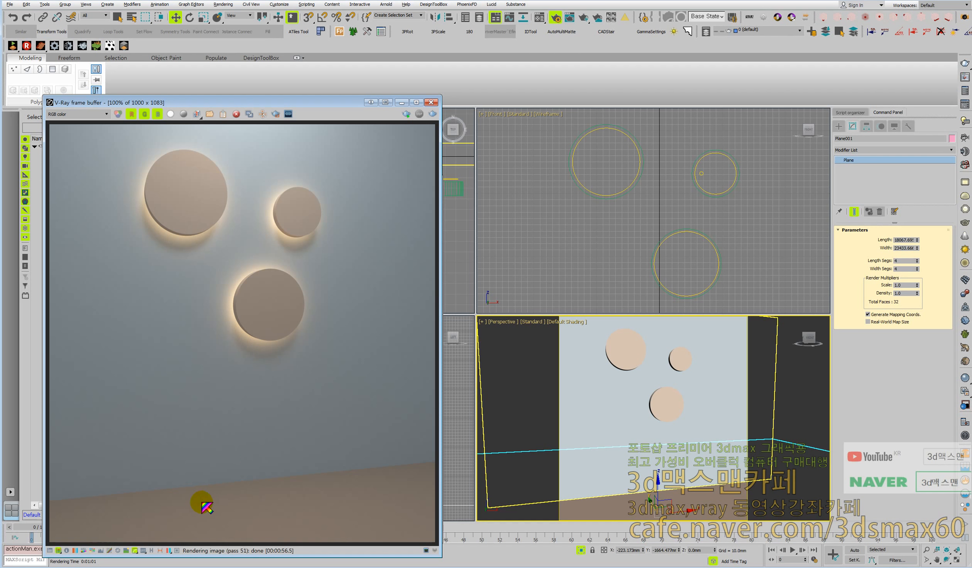
pyautogui.click(136, 550)
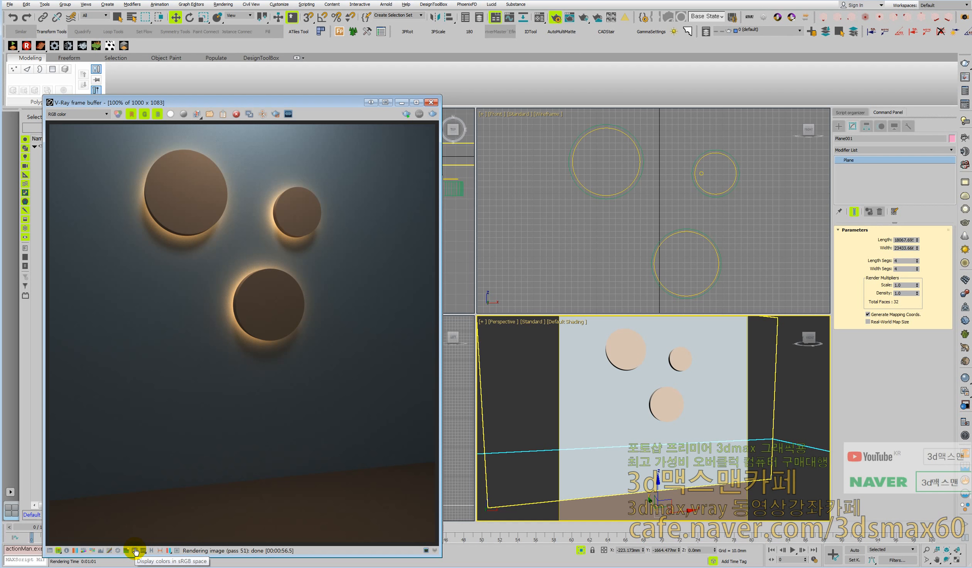
pyautogui.click(136, 551)
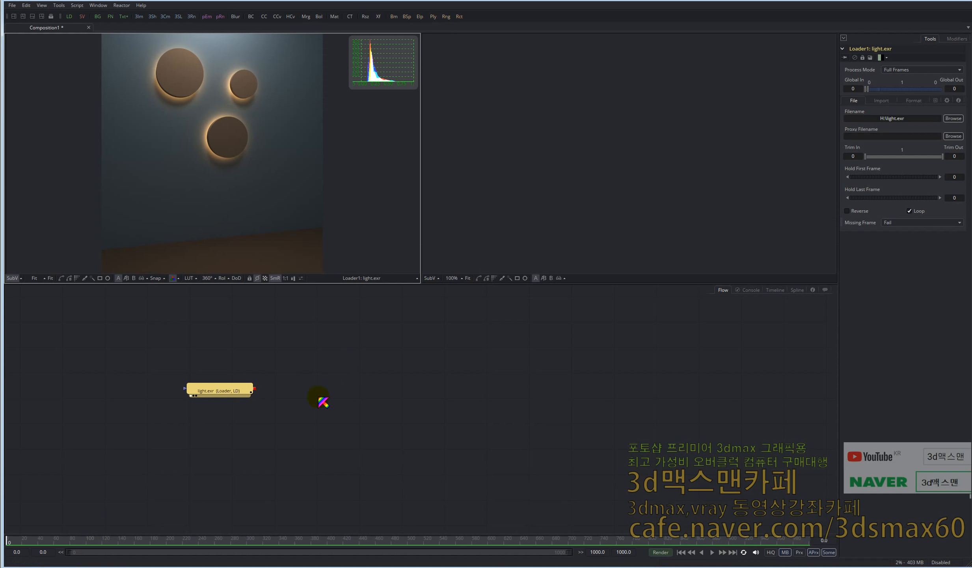
# Step: Return to Fusion, shift the light.exr loader slightly up and left, and turn the first viewer's LUT back on
pyautogui.click(230, 394)
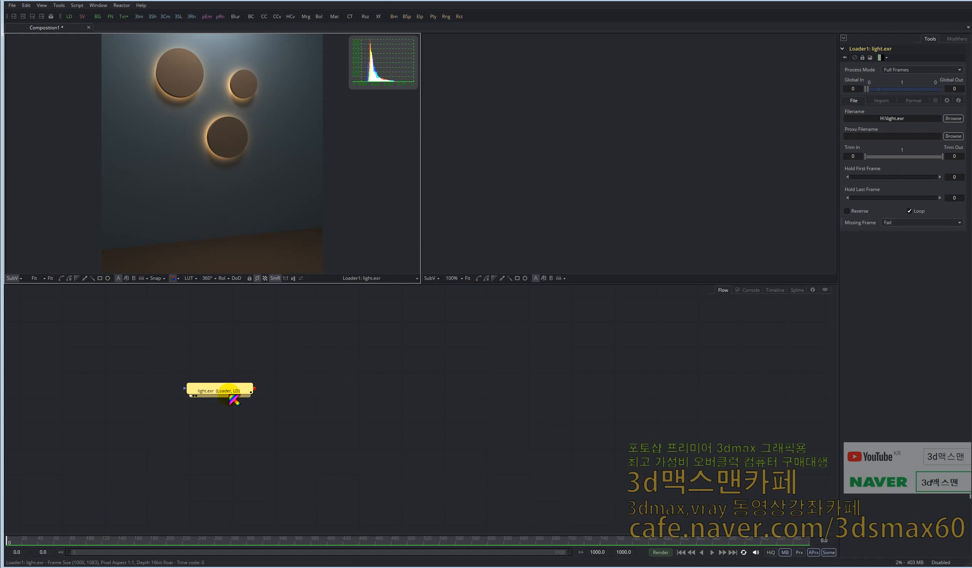
pyautogui.moveTo(229, 389)
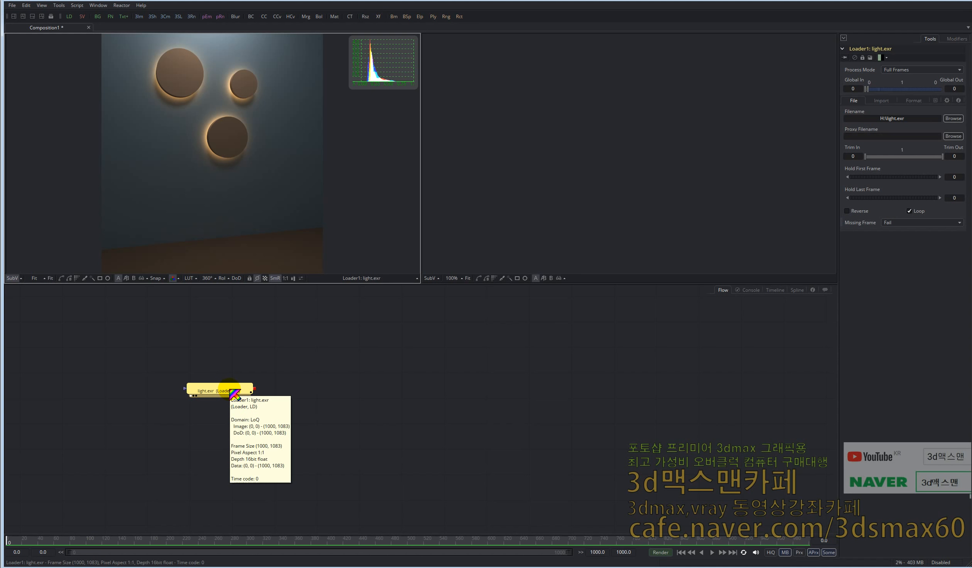
pyautogui.moveTo(236, 392)
pyautogui.mouseDown()
pyautogui.moveTo(278, 387)
pyautogui.moveTo(226, 377)
pyautogui.mouseUp()
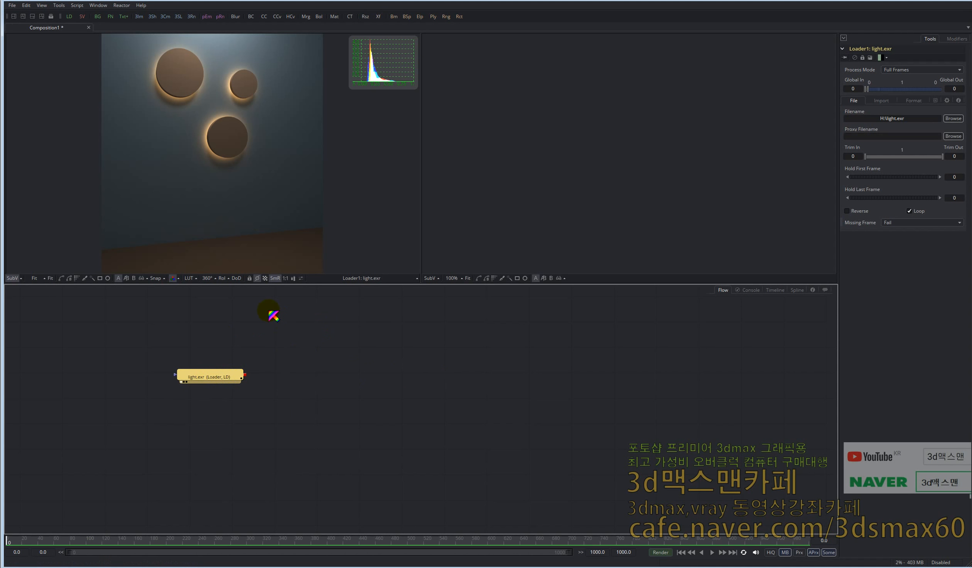
pyautogui.click(190, 278)
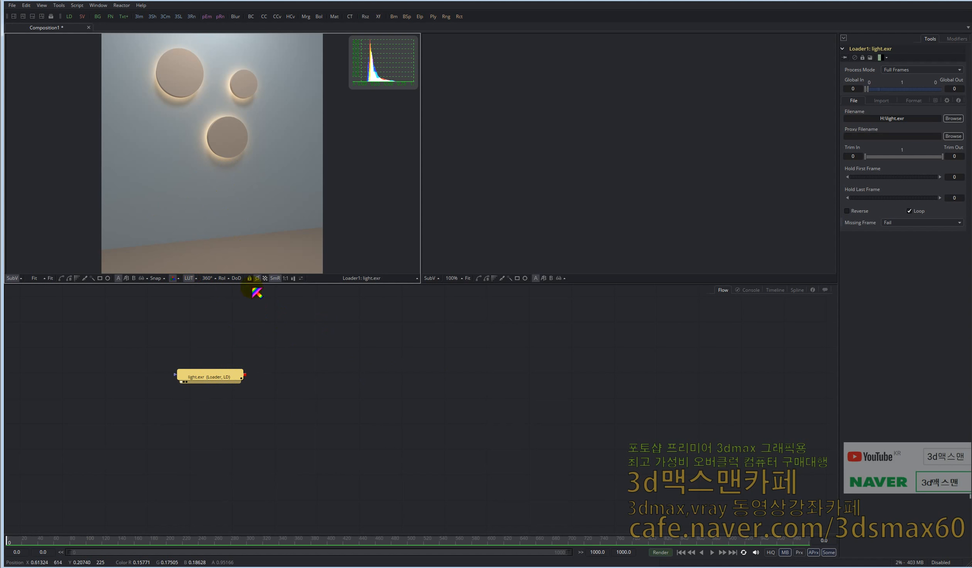
# Step: Run the hos_SplitEXR script on the light.exr loader with Horizontal placement
pyautogui.rightClick(238, 377)
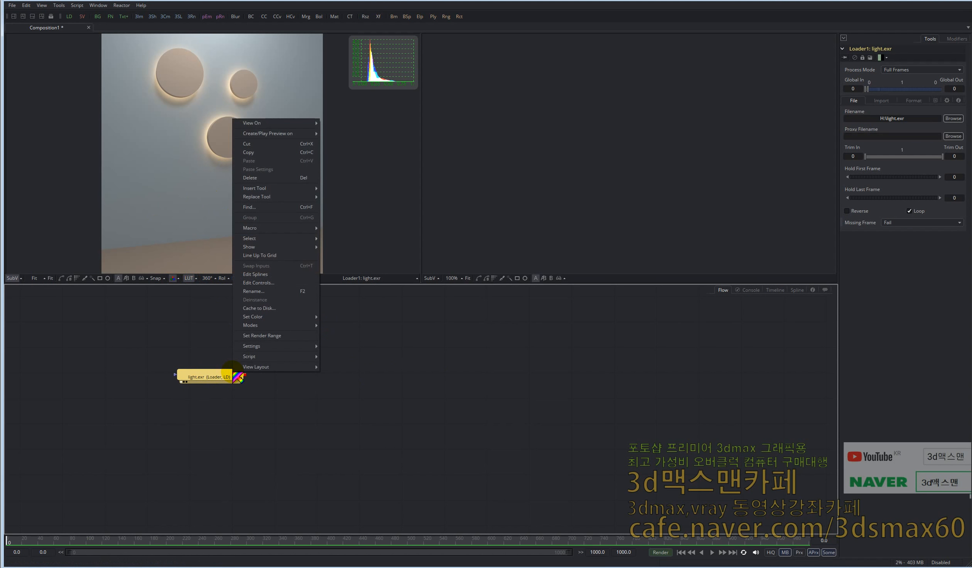
pyautogui.moveTo(284, 247)
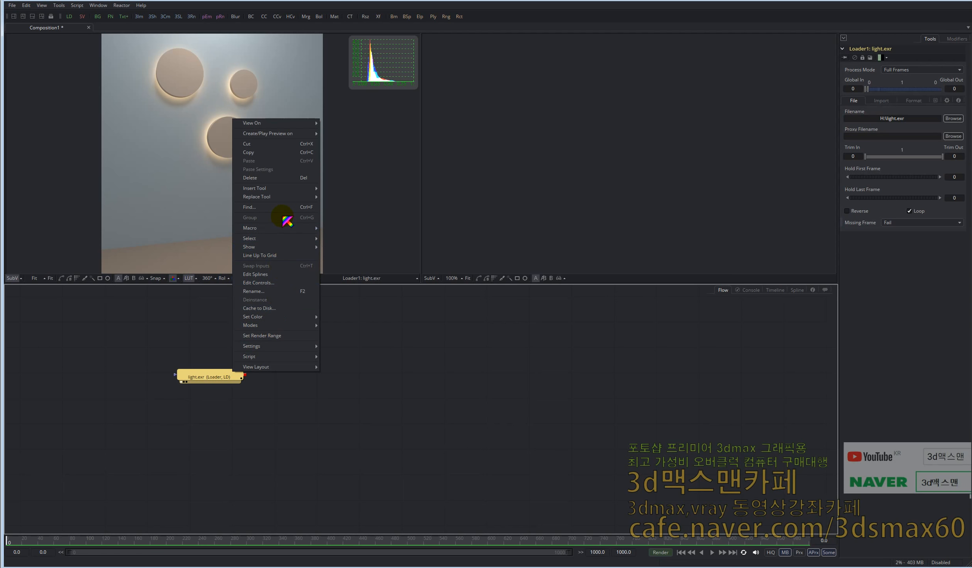
pyautogui.moveTo(288, 356)
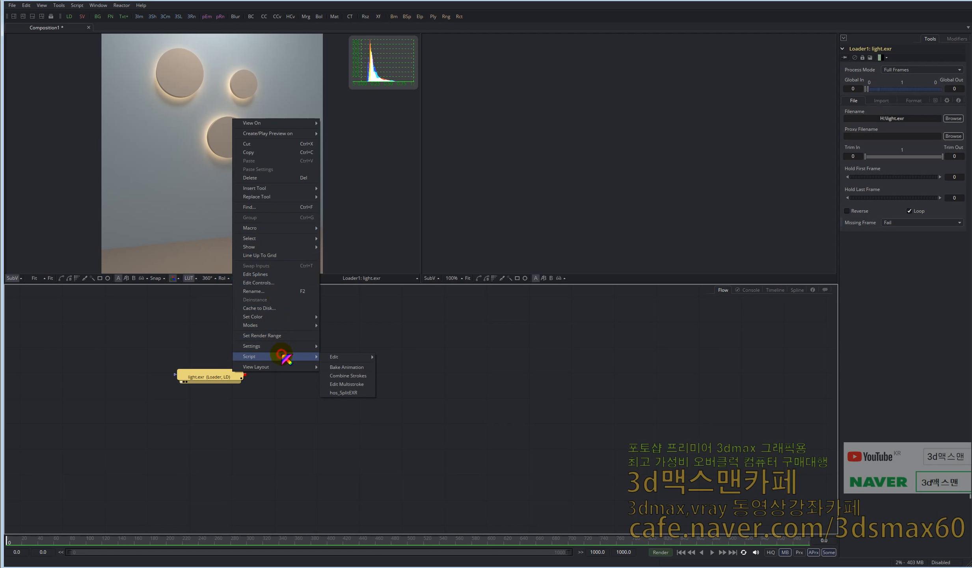
pyautogui.click(344, 392)
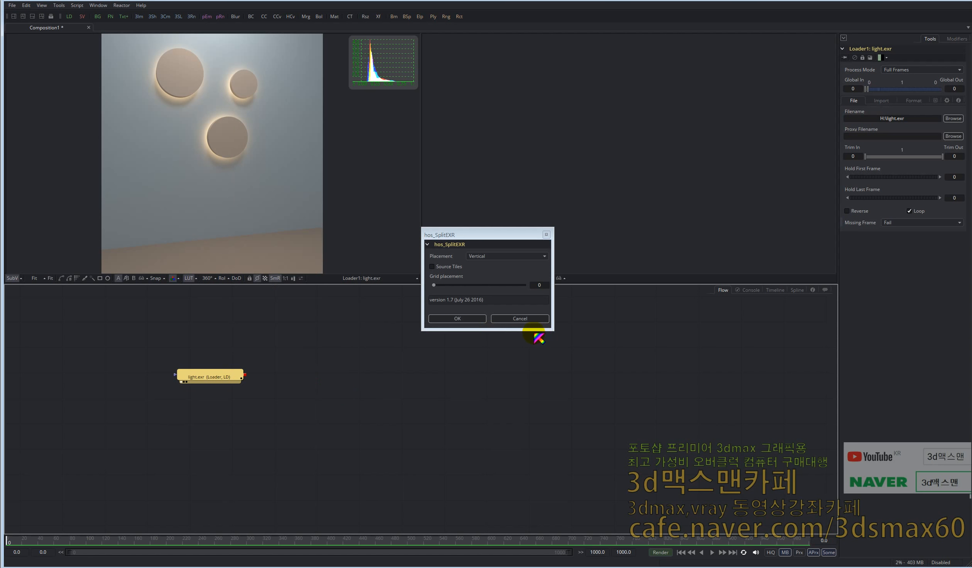
pyautogui.click(488, 256)
pyautogui.click(482, 265)
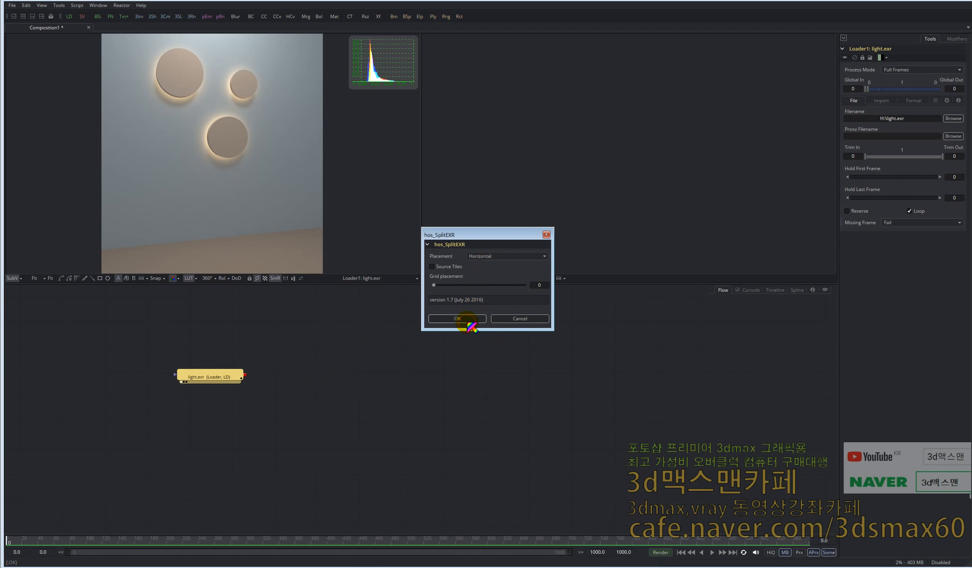
pyautogui.click(468, 322)
# Step: View the split VRayLighting, VRayLightSelect and VRayGlobalIllumination passes and compare them with light.exr in the first viewer
pyautogui.click(305, 378)
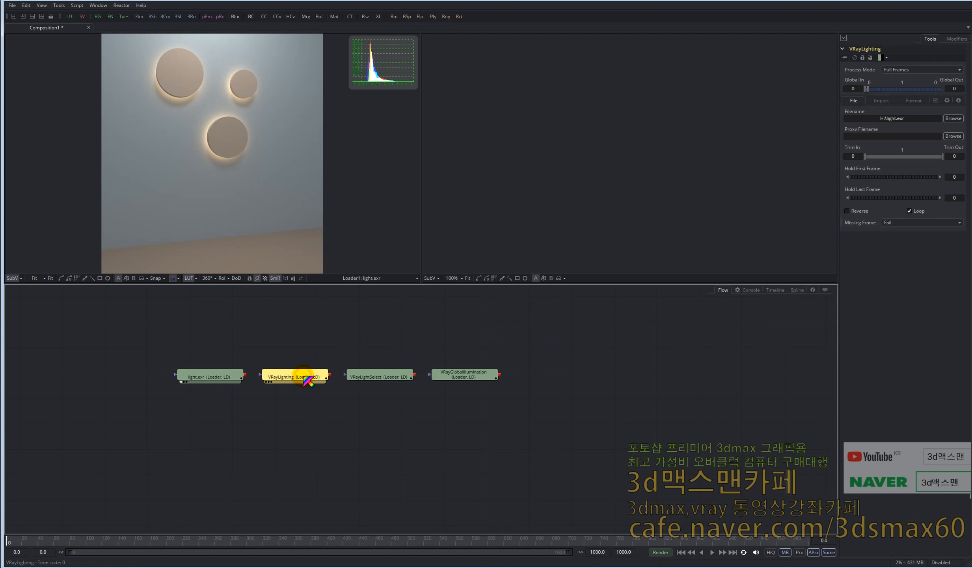
pyautogui.click(385, 378)
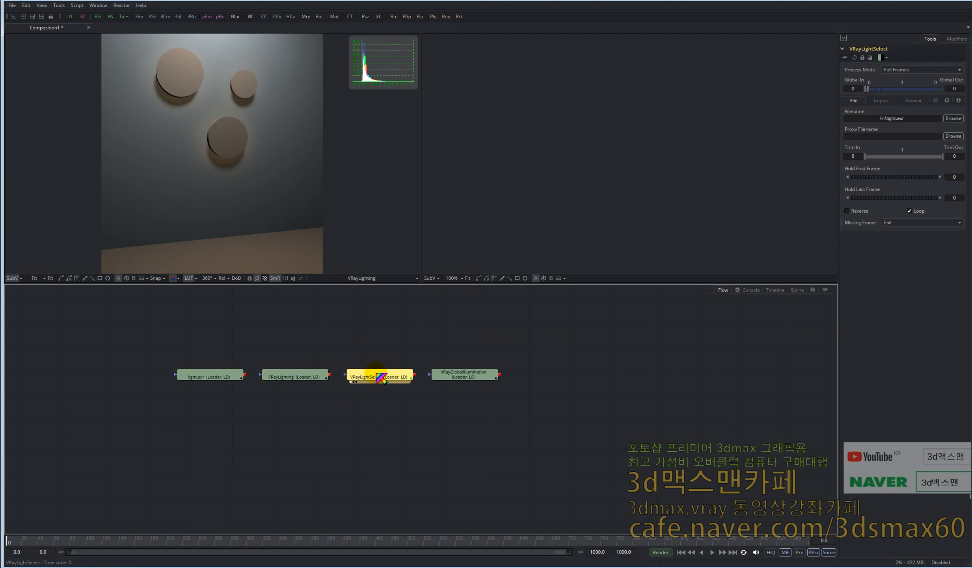
pyautogui.click(460, 377)
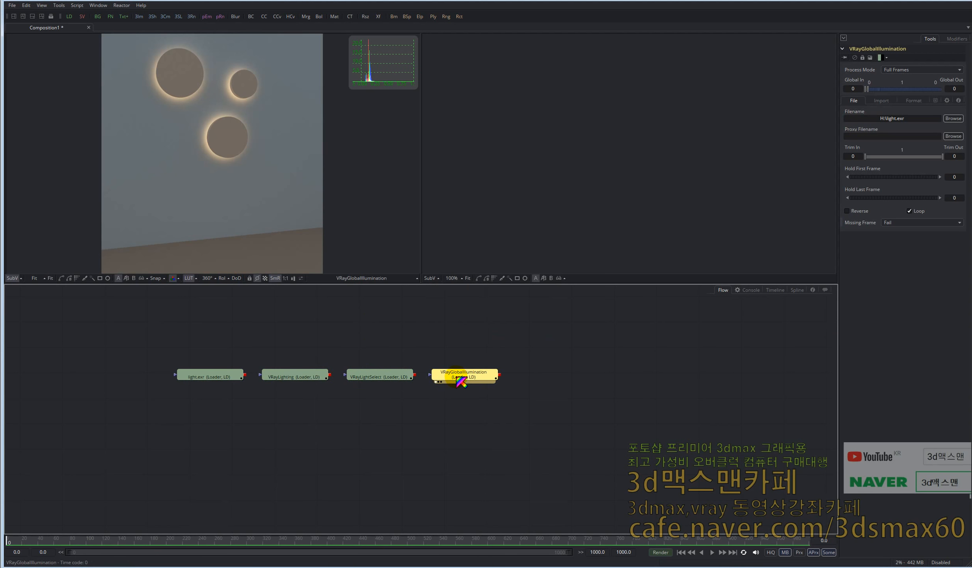
pyautogui.click(326, 379)
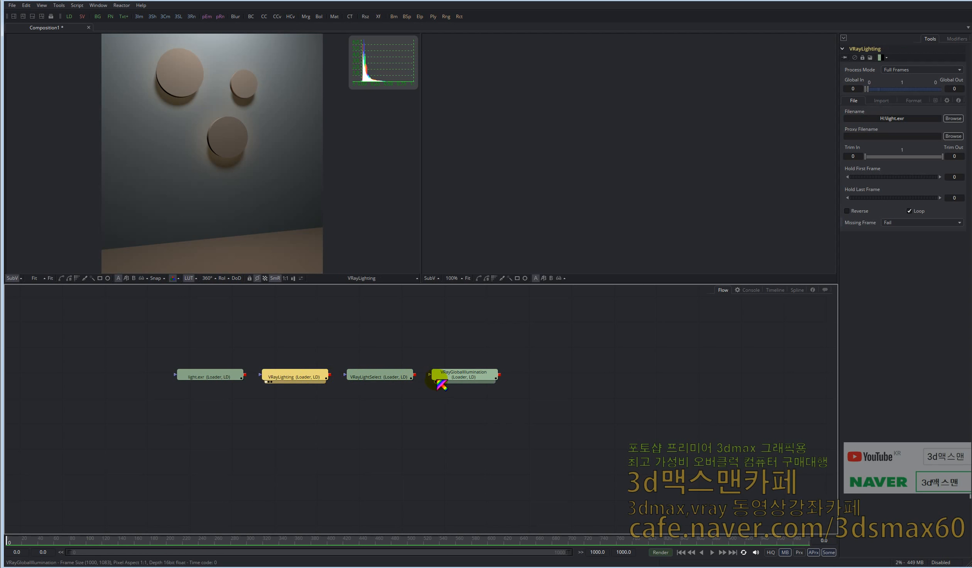
pyautogui.click(462, 376)
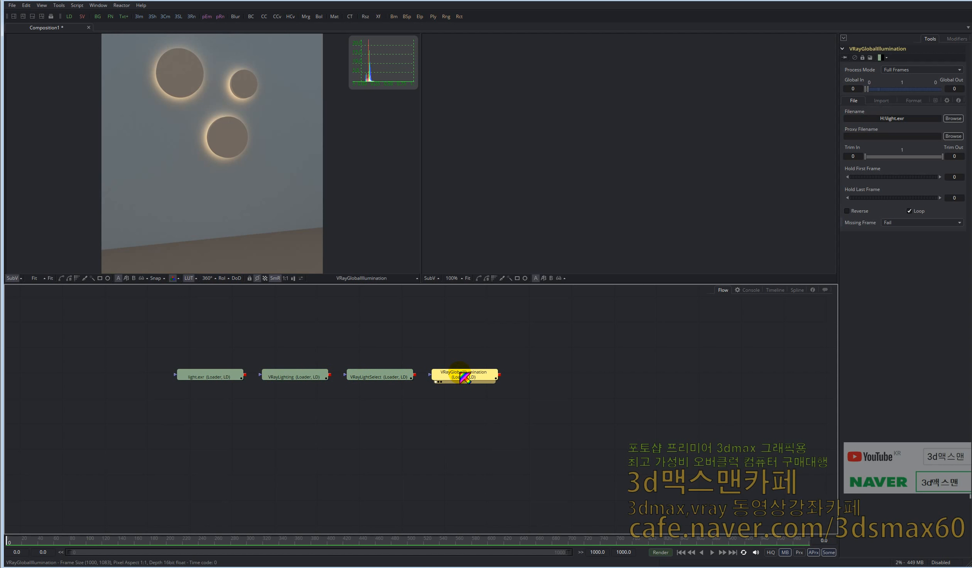
pyautogui.click(324, 378)
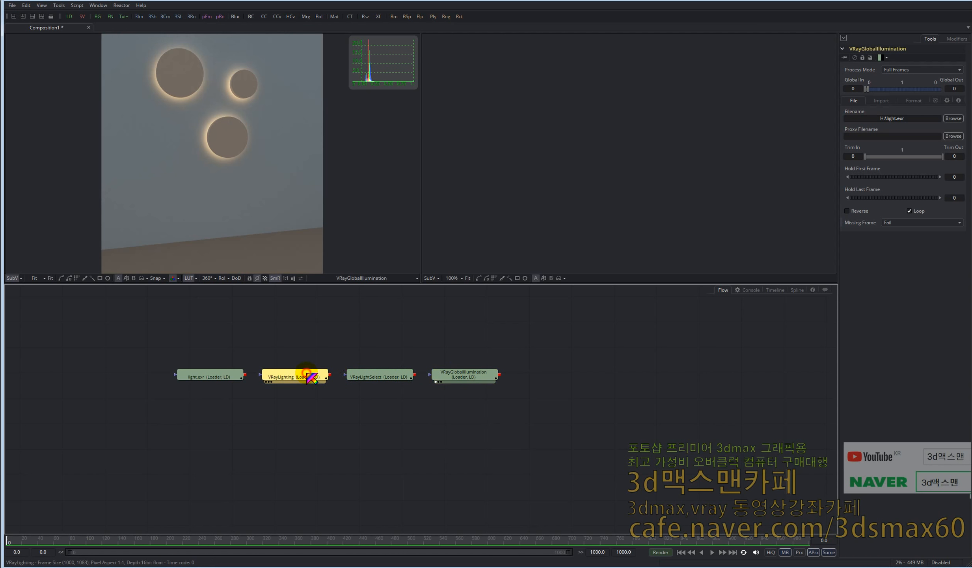
pyautogui.click(239, 378)
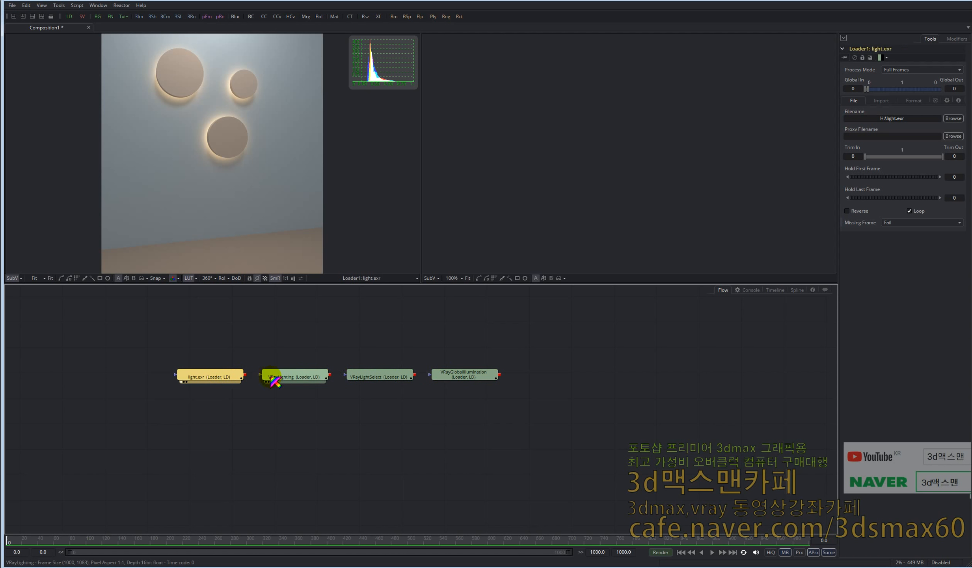
# Step: Move VRayLighting and VRayGlobalIllumination below the other loaders, connect the first into the second and display VRayGlobalIllumination in the first viewer
pyautogui.moveTo(293, 377); pyautogui.dragTo(299, 406)
pyautogui.moveTo(460, 377); pyautogui.dragTo(418, 441)
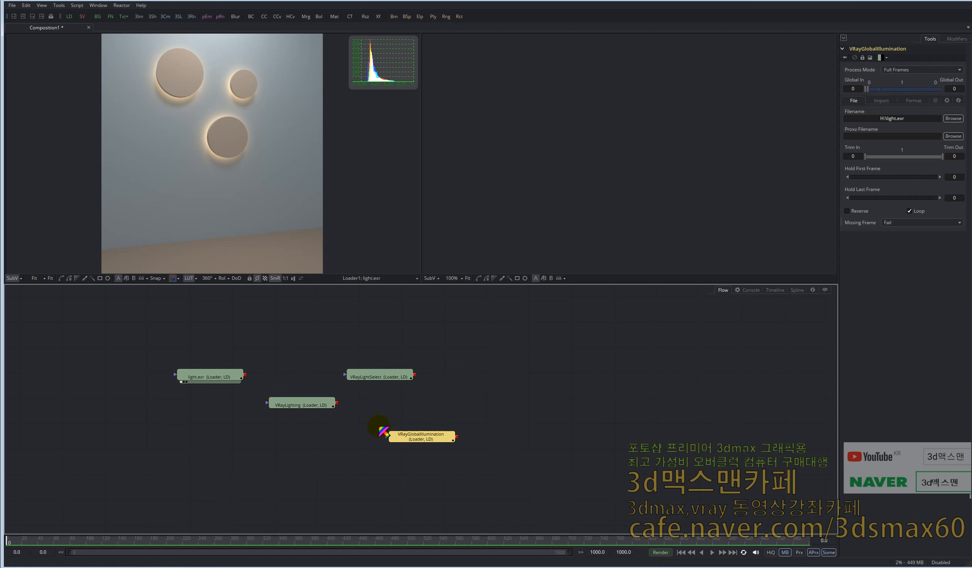
pyautogui.moveTo(337, 402); pyautogui.dragTo(395, 438)
pyautogui.press('1')
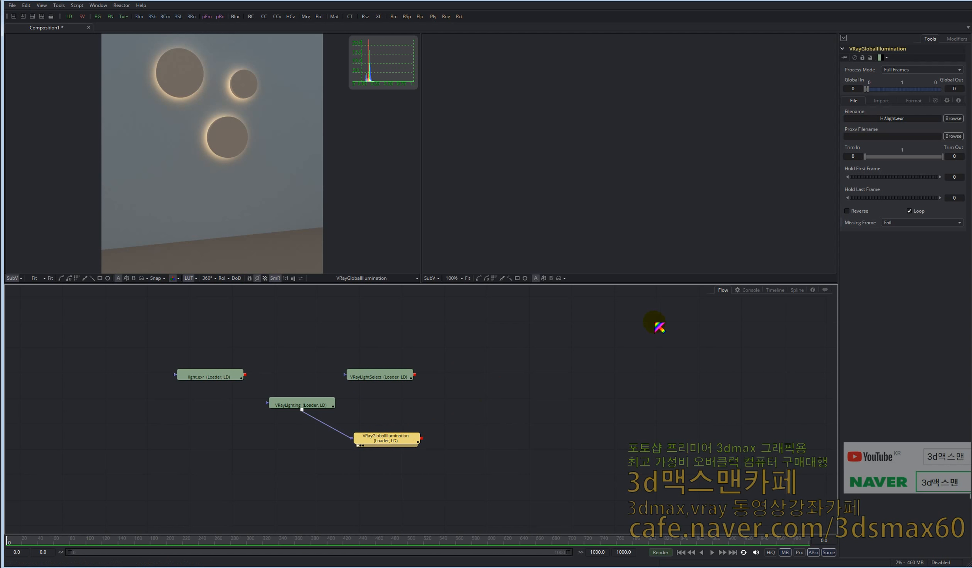
# Step: Arrange the VRayLighting and VRayGlobalIllumination loaders side by side below the light.exr and VRayLightSelect loaders
pyautogui.moveTo(356, 441); pyautogui.dragTo(425, 441)
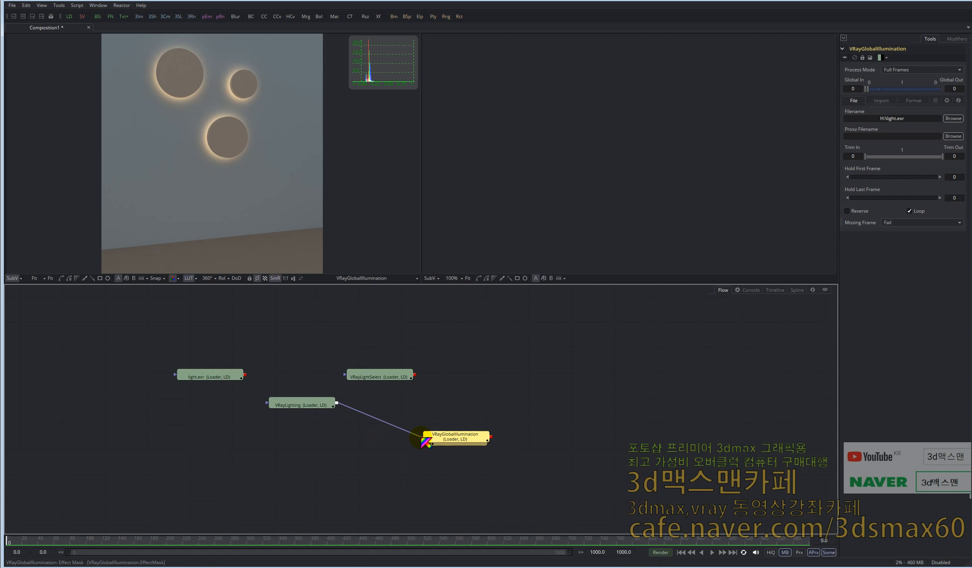
pyautogui.moveTo(491, 437); pyautogui.dragTo(374, 459)
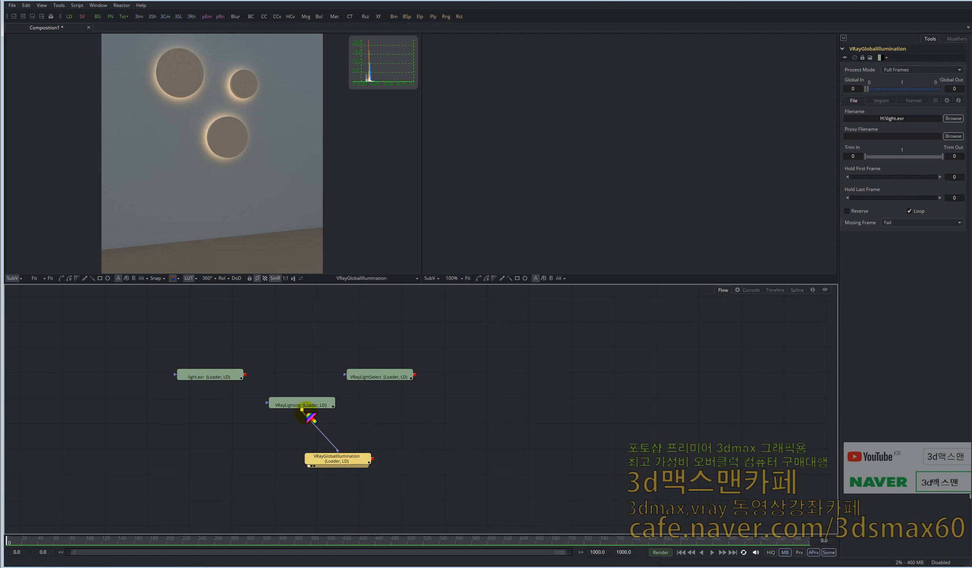
pyautogui.moveTo(306, 406); pyautogui.dragTo(239, 454)
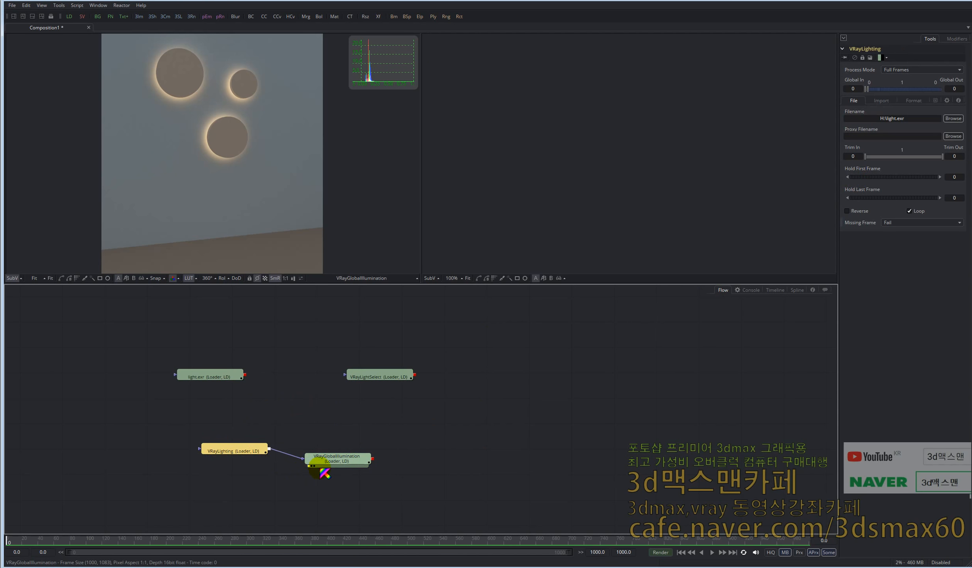
pyautogui.moveTo(327, 461); pyautogui.dragTo(344, 451)
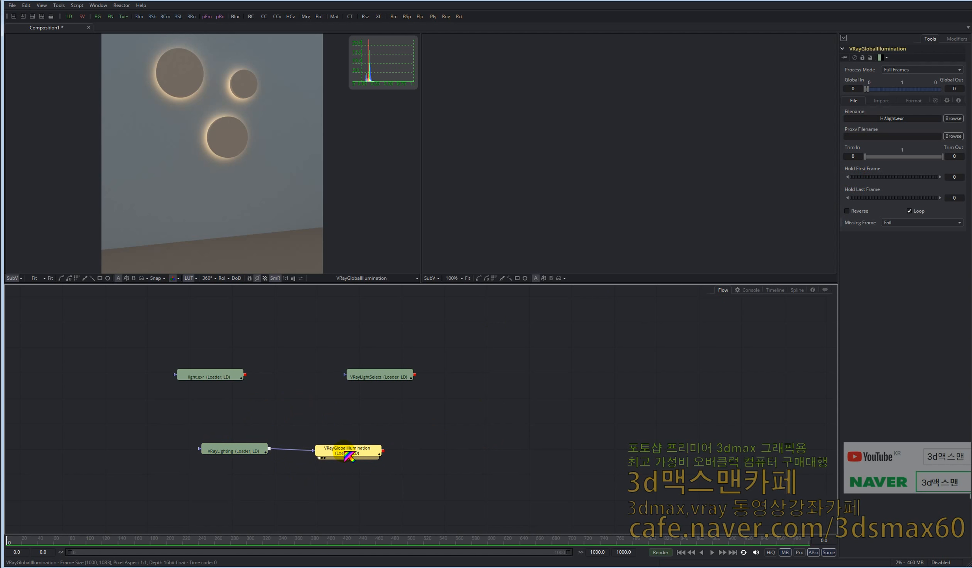
# Step: Delete the VRayGlobalIllumination loader, undo the deletion and disconnect VRayLighting from it
pyautogui.press('Delete')
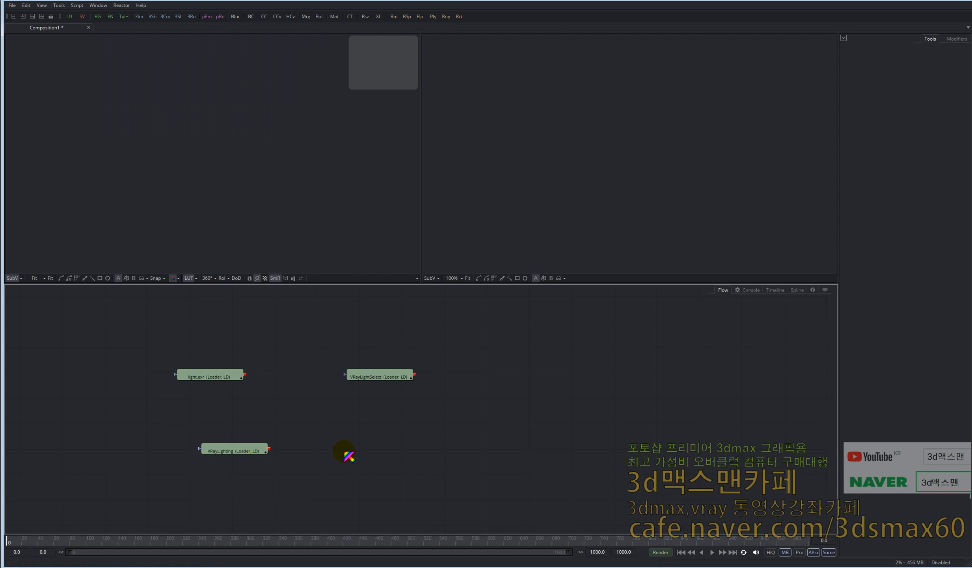
pyautogui.hotkey('ctrl', 'z')
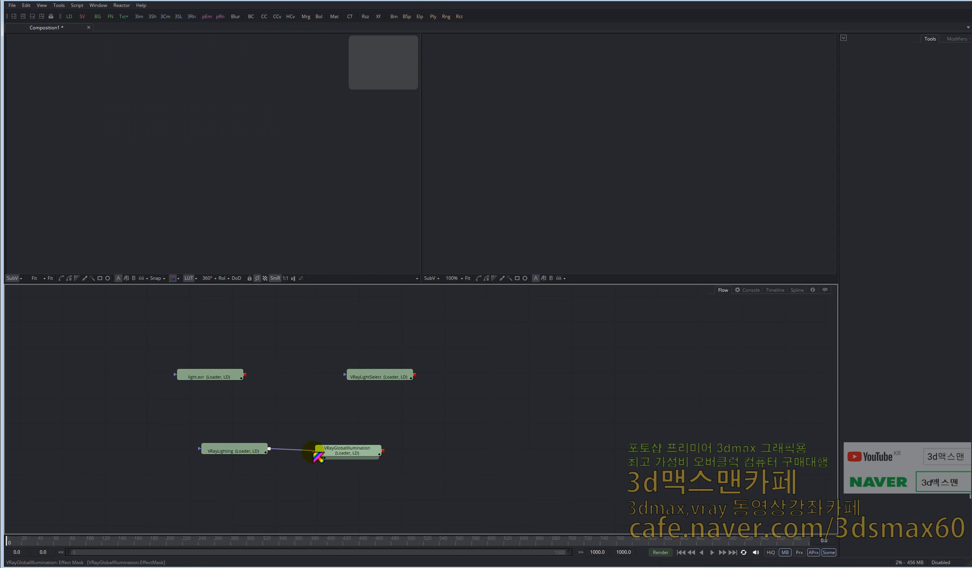
pyautogui.moveTo(314, 450); pyautogui.dragTo(295, 435)
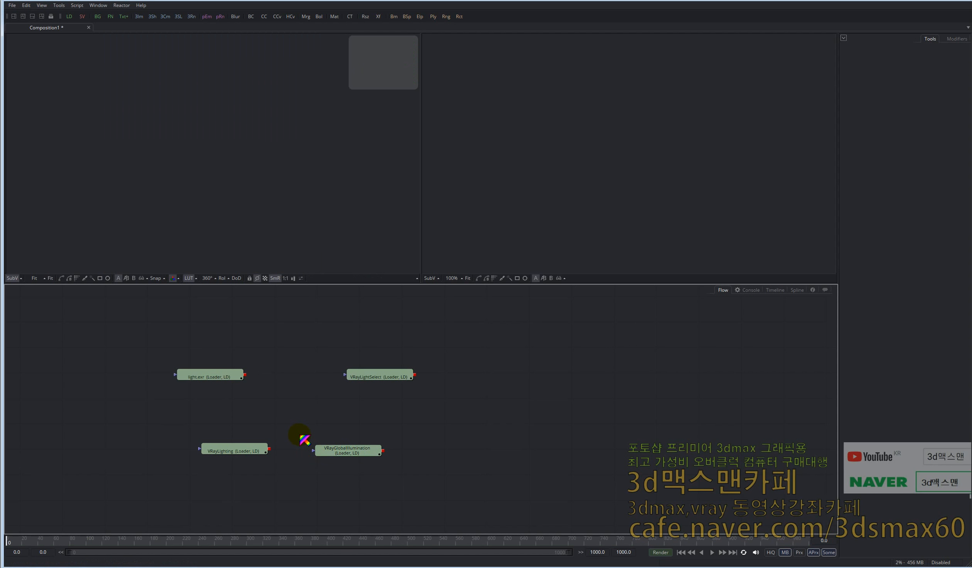
# Step: Merge VRayLighting as foreground over VRayGlobalIllumination as background with a new Merge node and set its Alpha Gain to 0
pyautogui.hotkey('ctrl', 'space')
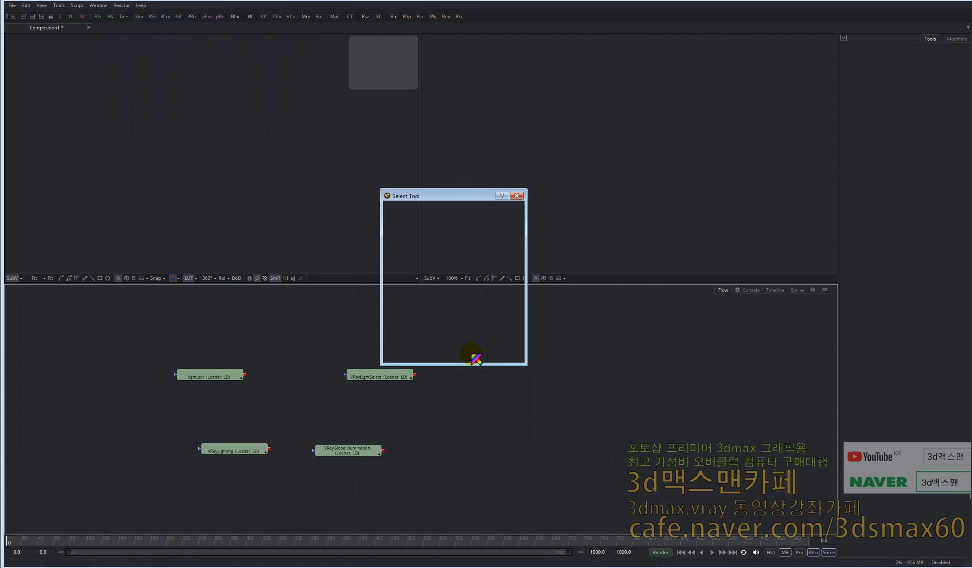
pyautogui.write('me')
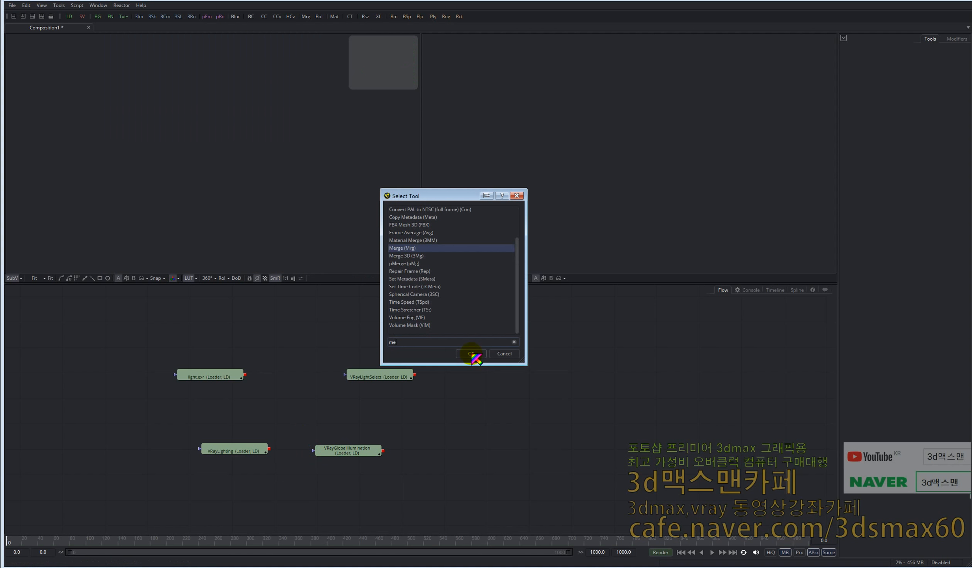
pyautogui.click(472, 354)
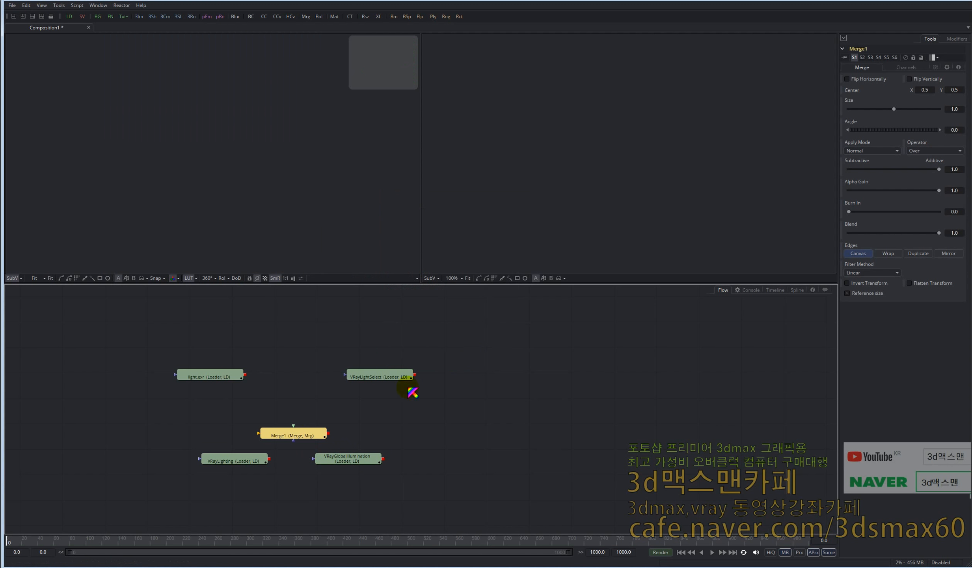
pyautogui.moveTo(263, 463); pyautogui.dragTo(224, 441)
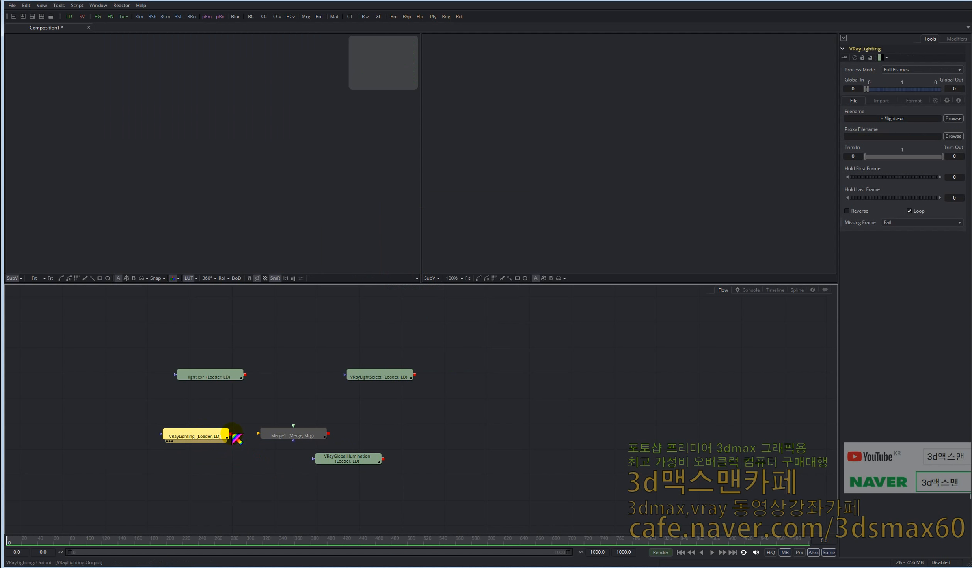
pyautogui.moveTo(231, 432); pyautogui.dragTo(256, 465)
pyautogui.moveTo(341, 429); pyautogui.dragTo(349, 449)
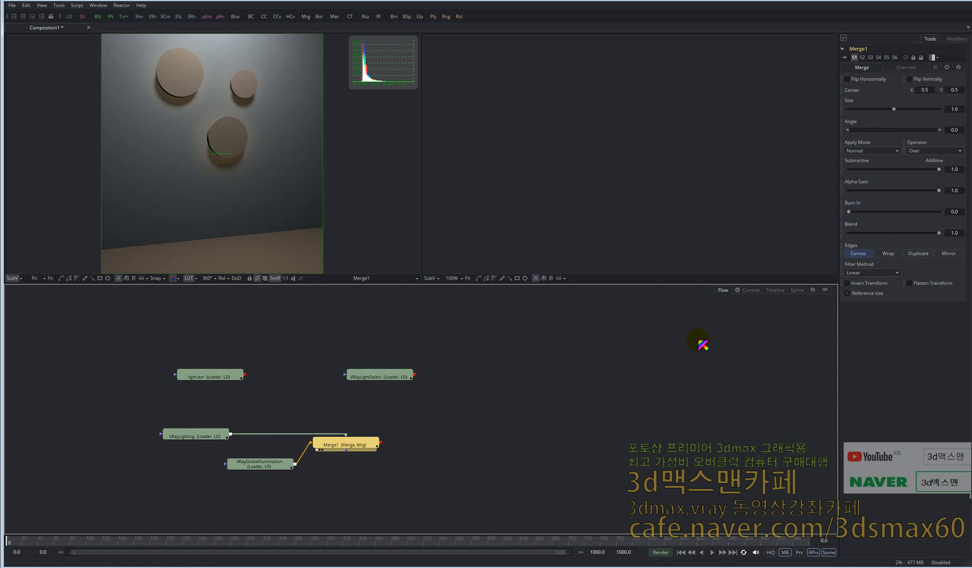
pyautogui.moveTo(939, 191); pyautogui.dragTo(847, 191)
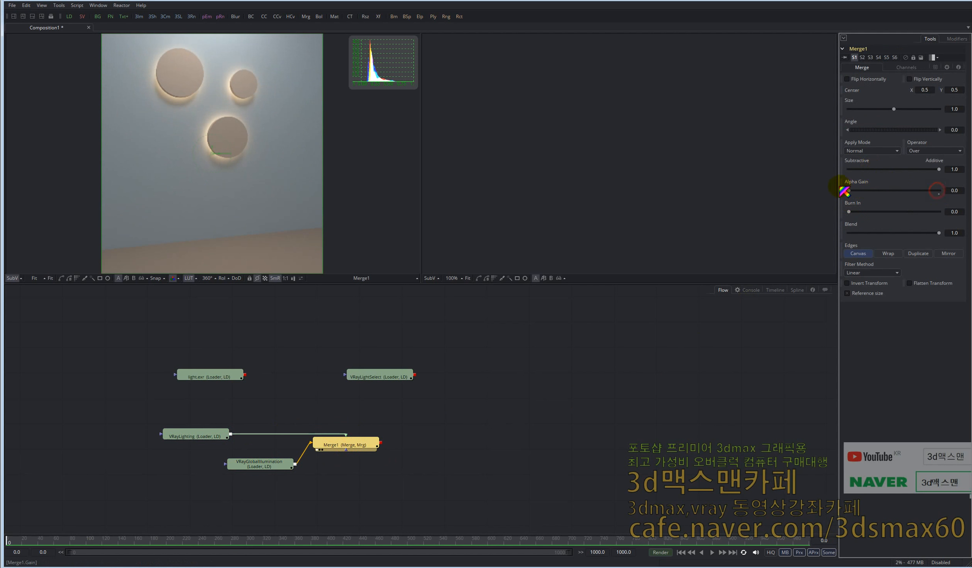
# Step: Move the light.exr loader away from the merge network and load light.exr and Merge1 into the first viewer's A and B buffers
pyautogui.moveTo(242, 382); pyautogui.dragTo(148, 411)
pyautogui.click(341, 445)
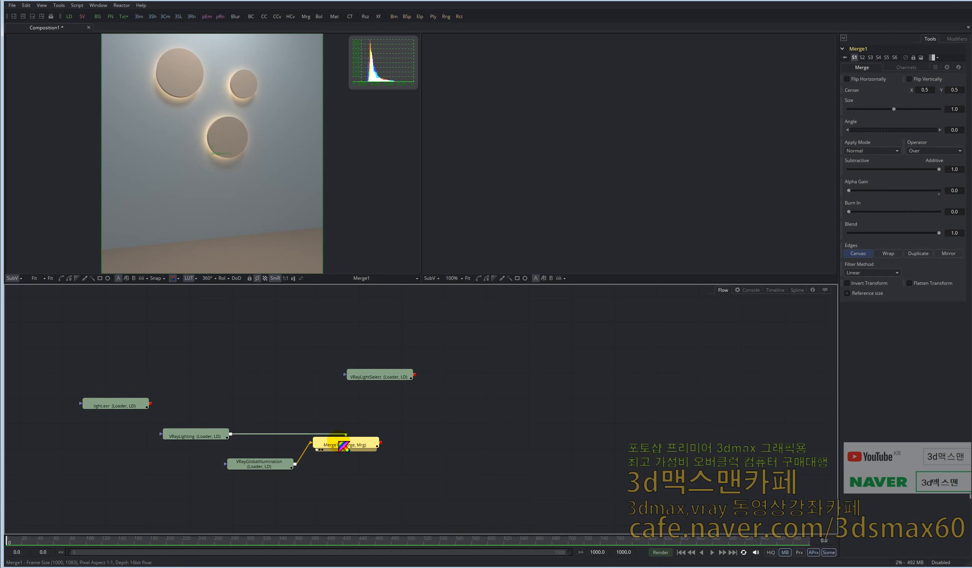
pyautogui.moveTo(125, 408); pyautogui.dragTo(112, 405)
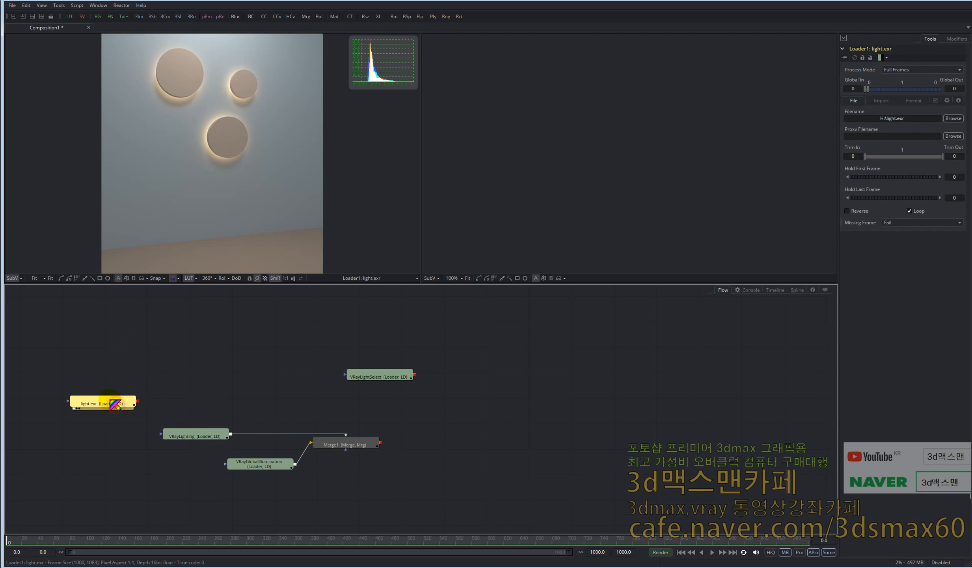
pyautogui.click(133, 278)
pyautogui.click(340, 447)
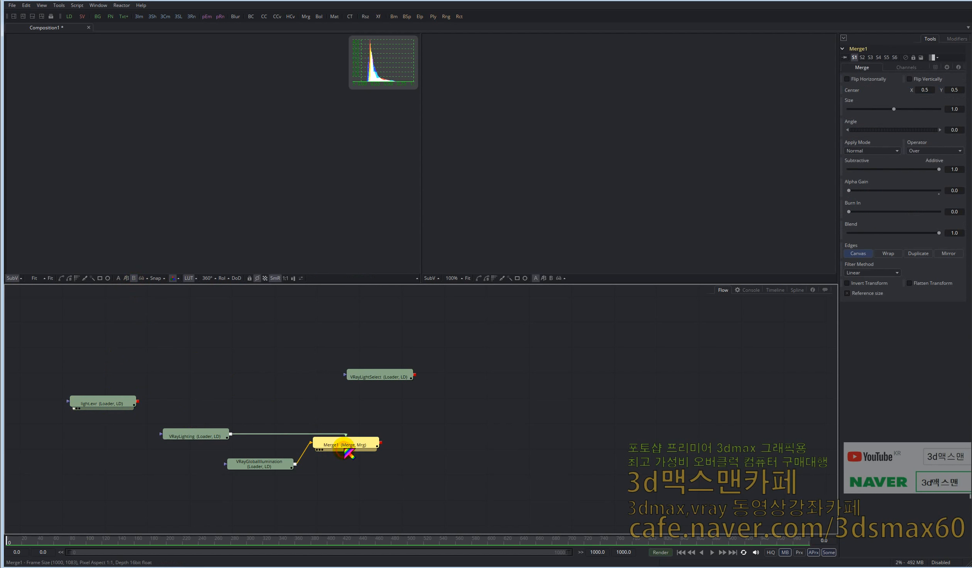
pyautogui.press('1')
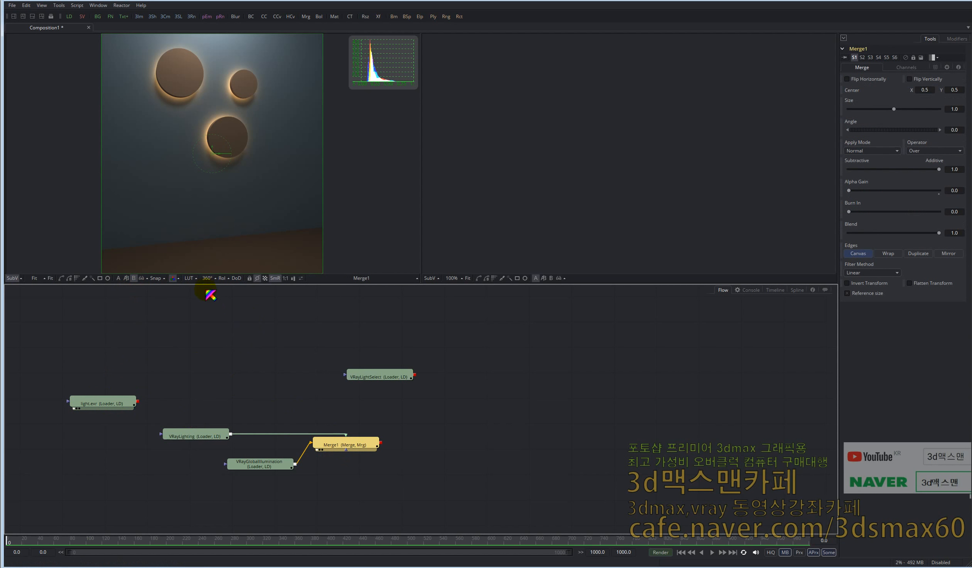
# Step: Apply the Gamut View LUT to the first viewer's B buffer and set its Output Space to sRGB
pyautogui.click(196, 279)
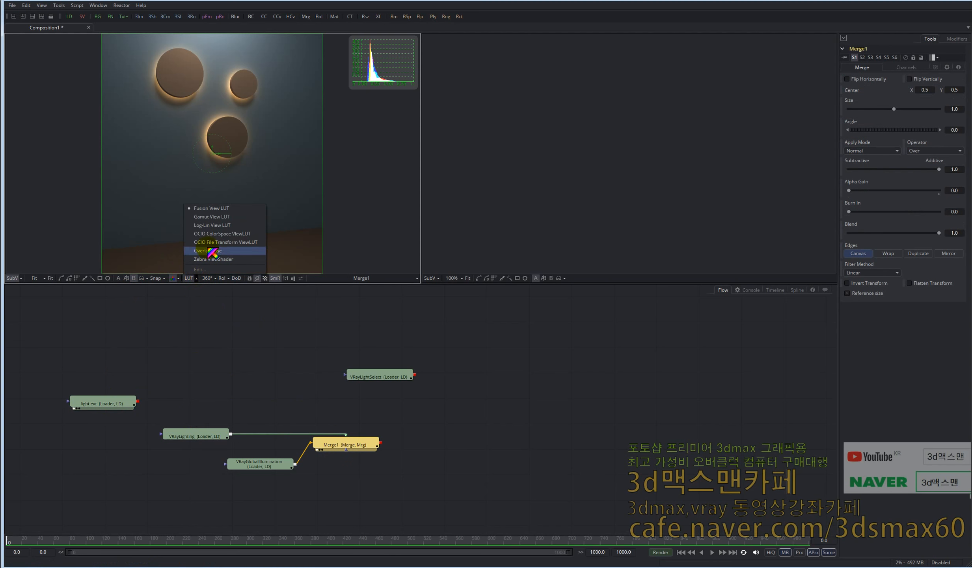
pyautogui.click(219, 217)
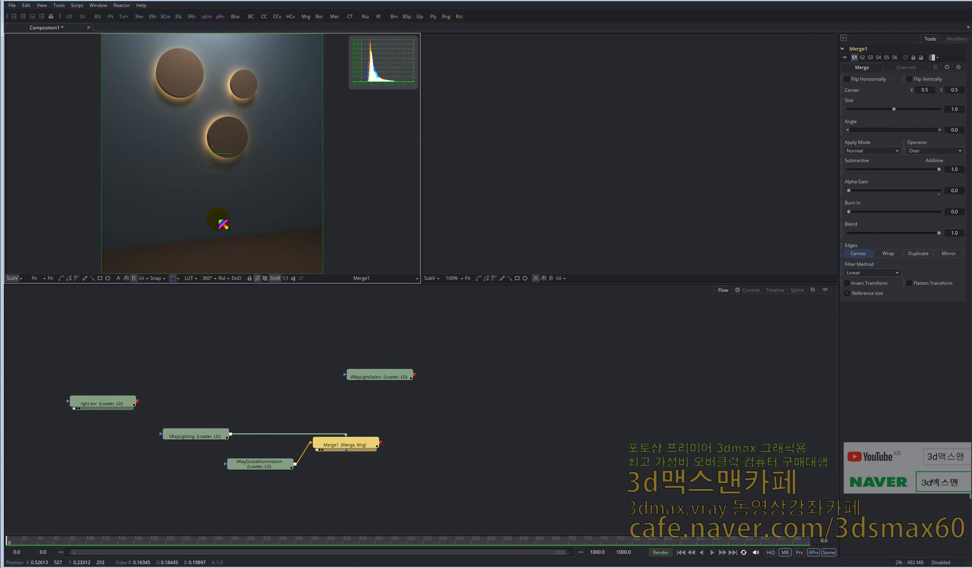
pyautogui.click(197, 280)
pyautogui.click(207, 269)
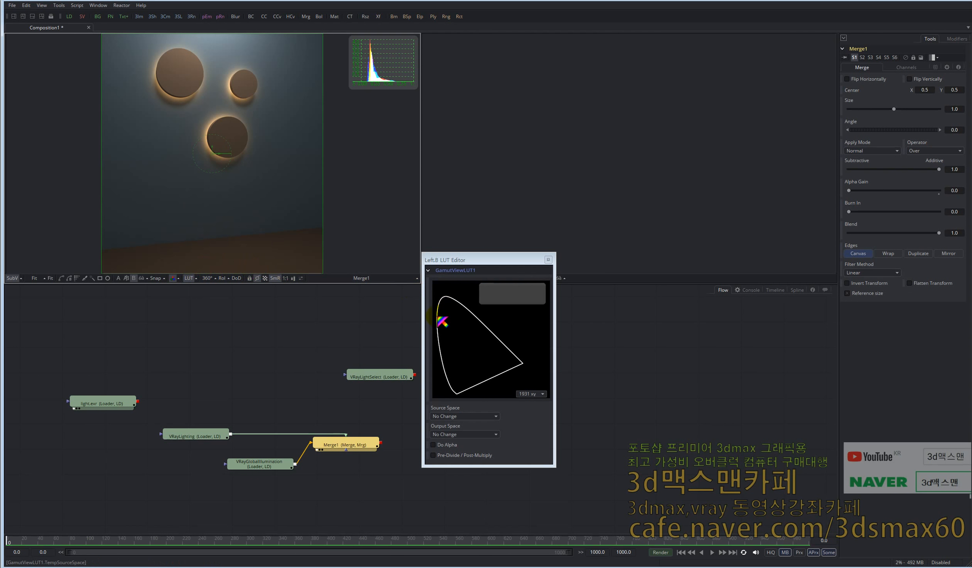
pyautogui.click(462, 434)
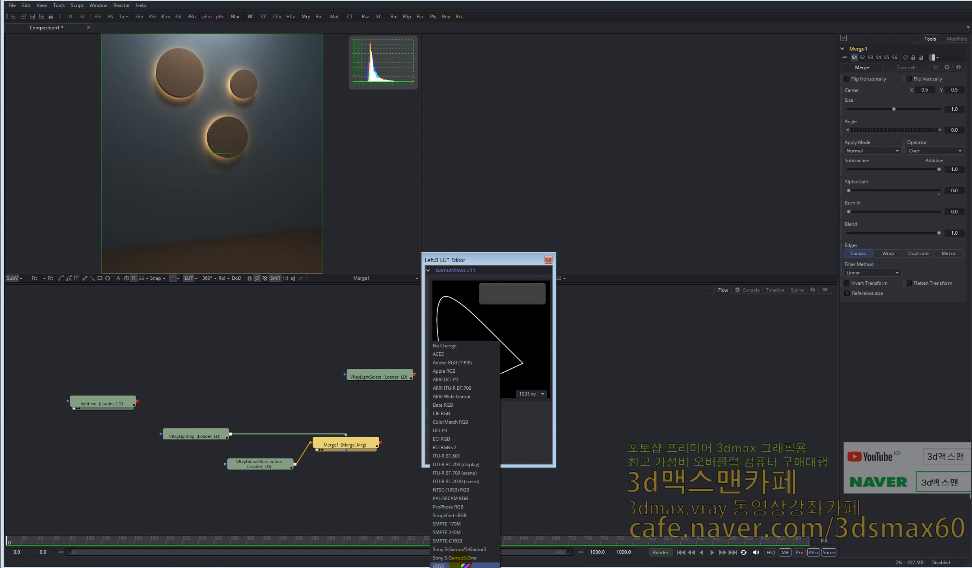
pyautogui.click(464, 565)
pyautogui.click(548, 259)
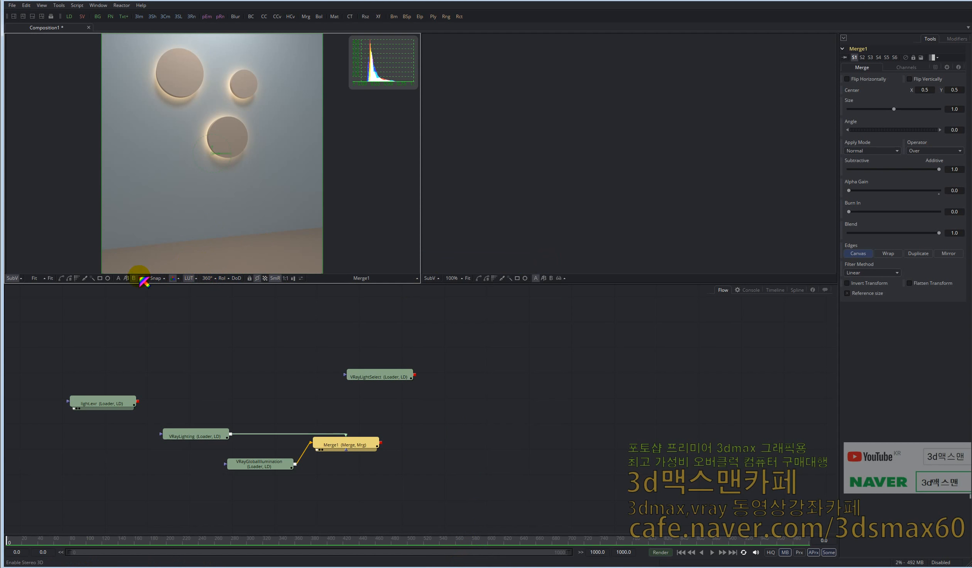
# Step: Compare light.exr with Merge1 in the first viewer using a split wipe of buffers A and B
pyautogui.click(126, 278)
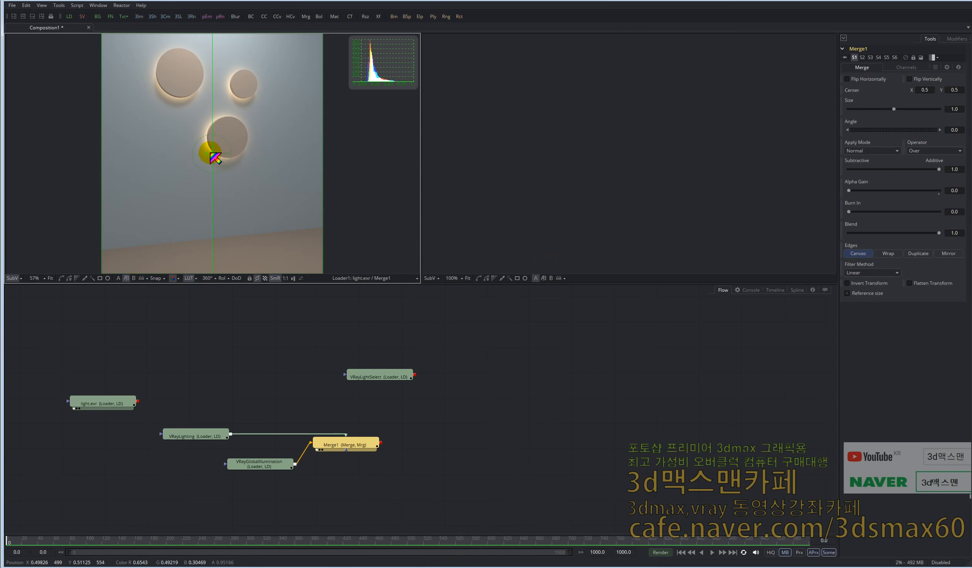
pyautogui.moveTo(211, 153); pyautogui.dragTo(279, 169)
# Step: Spread out the light.exr, VRayLighting, VRayGlobalIllumination and Merge1 nodes and display Merge1 in the first viewer's A buffer
pyautogui.moveTo(102, 402); pyautogui.dragTo(82, 395)
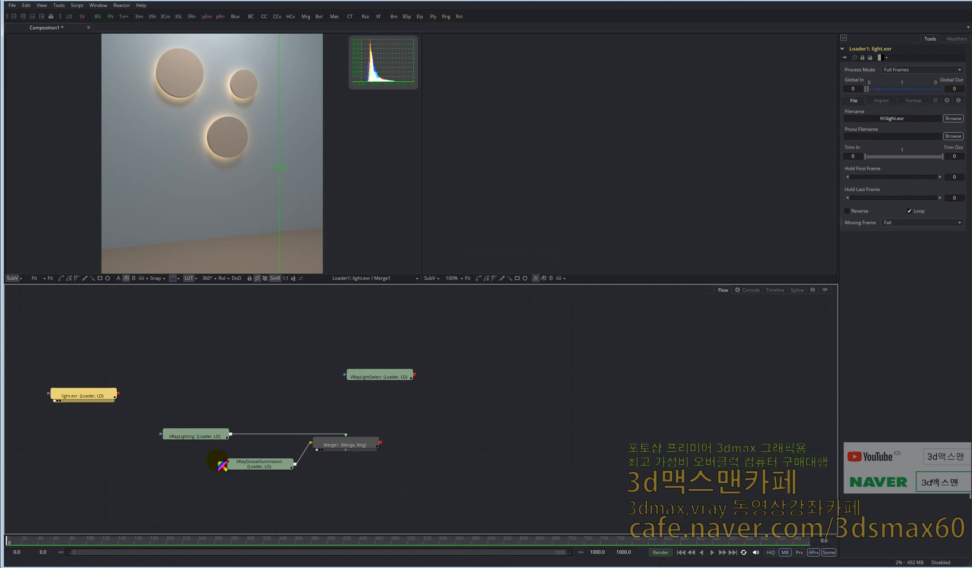
pyautogui.moveTo(195, 435); pyautogui.dragTo(200, 422)
pyautogui.moveTo(256, 464); pyautogui.dragTo(221, 452)
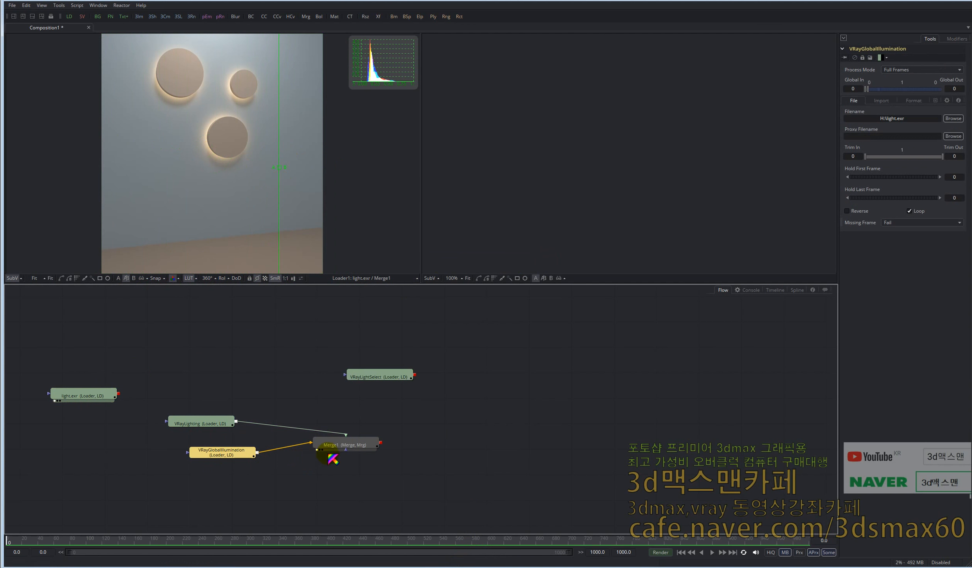
pyautogui.moveTo(327, 445); pyautogui.dragTo(317, 442)
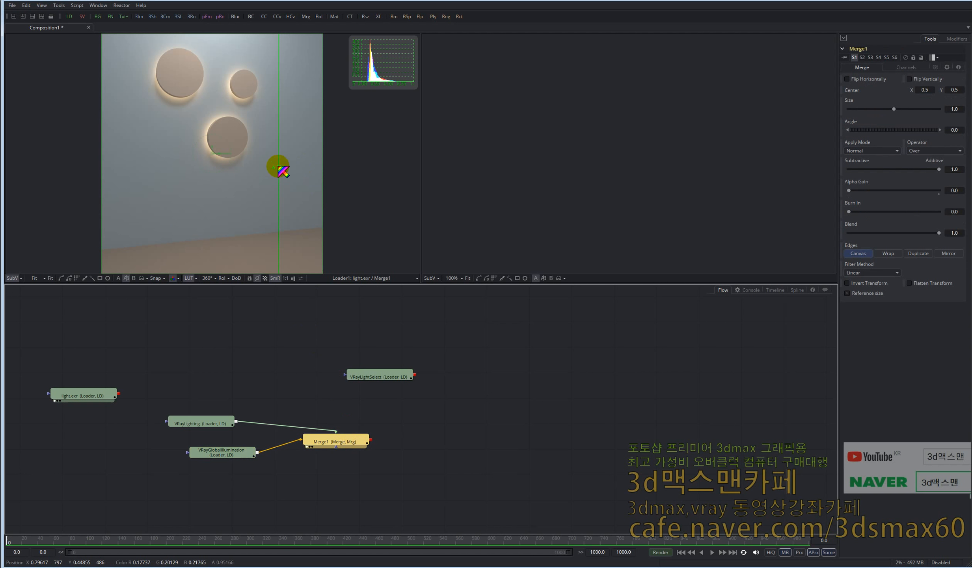
pyautogui.click(125, 279)
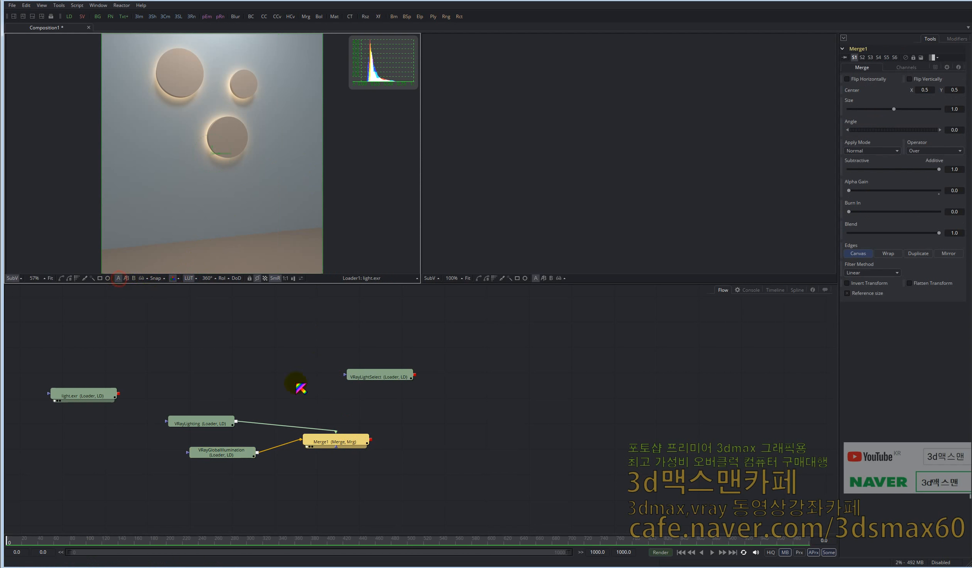
pyautogui.moveTo(327, 442); pyautogui.dragTo(330, 437)
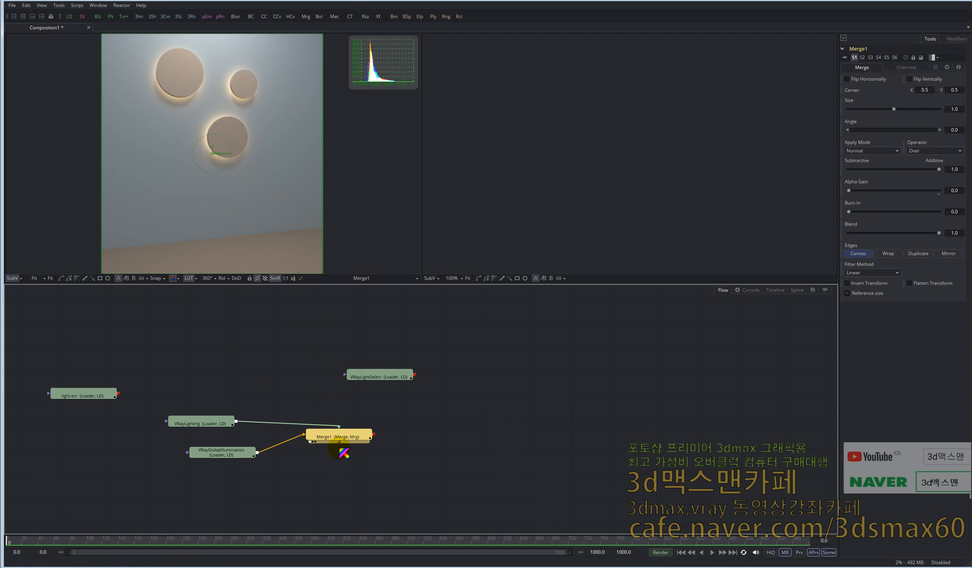
# Step: Add a second Merge node to VRayLightSelect, place it beside Merge1 and connect Merge1's output to its foreground
pyautogui.moveTo(381, 380); pyautogui.dragTo(415, 391)
pyautogui.hotkey('ctrl', 'space')
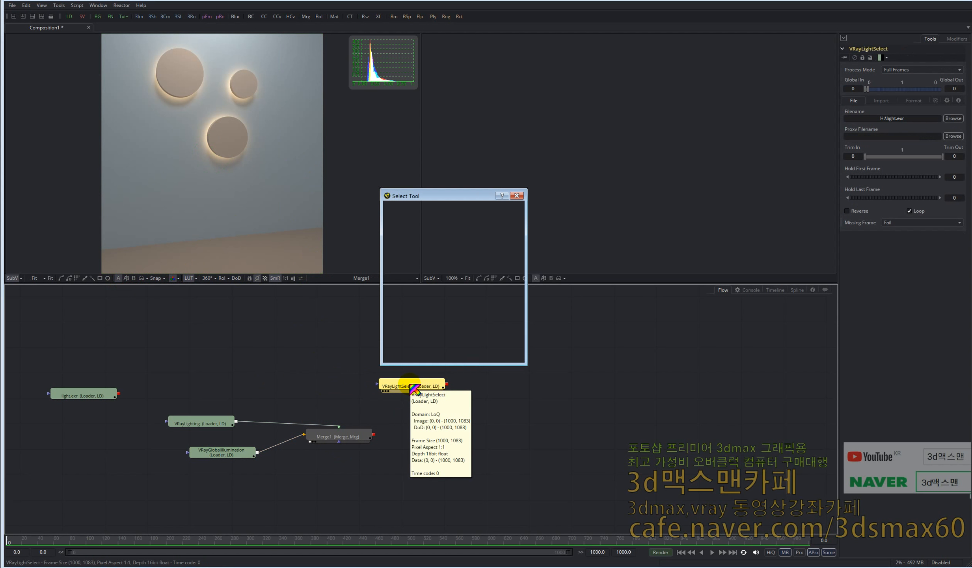
pyautogui.write('me')
pyautogui.click(472, 354)
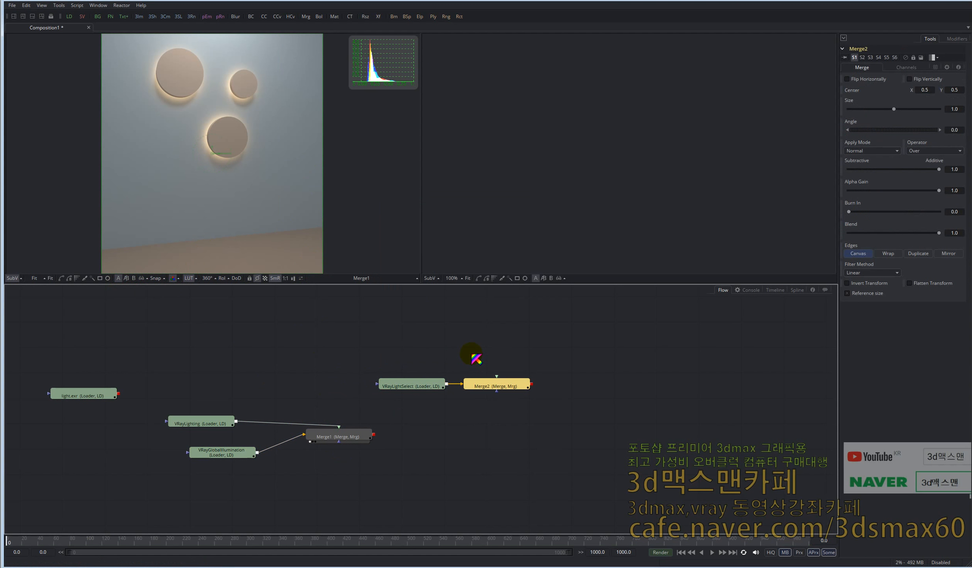
pyautogui.moveTo(488, 384); pyautogui.dragTo(434, 454)
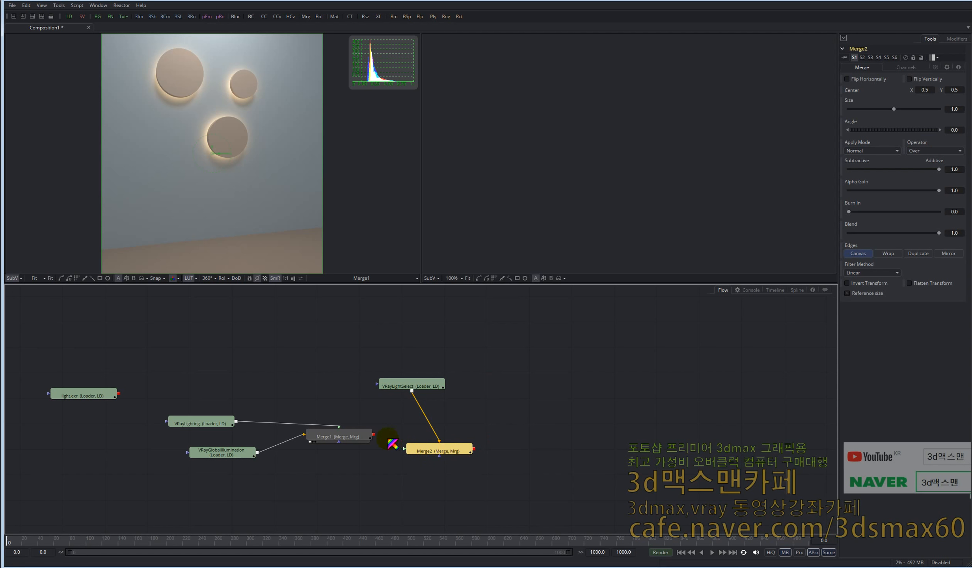
pyautogui.moveTo(373, 434); pyautogui.dragTo(406, 449)
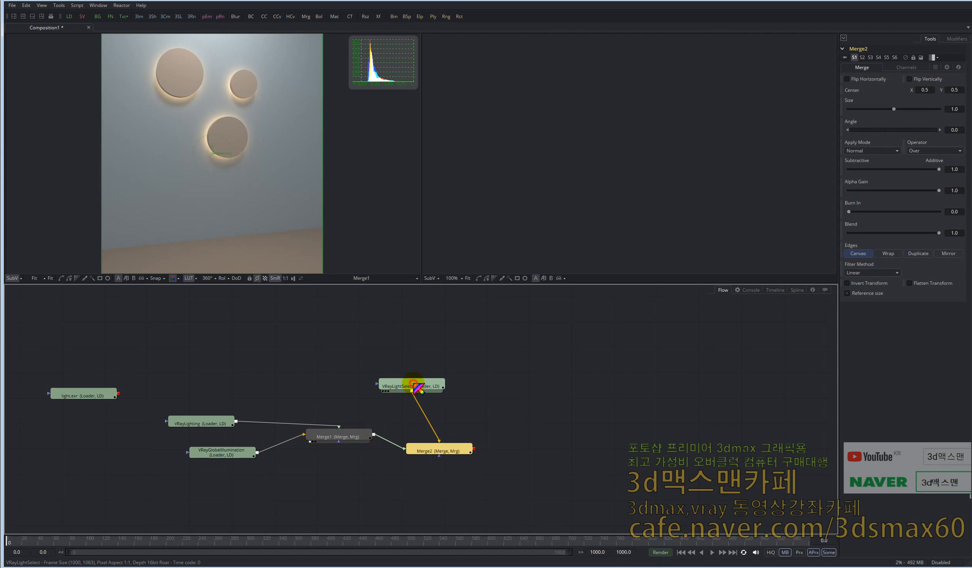
# Step: Display VRayLightSelect in the first viewer, delete its loader and undo the deletion
pyautogui.moveTo(413, 383); pyautogui.dragTo(415, 382)
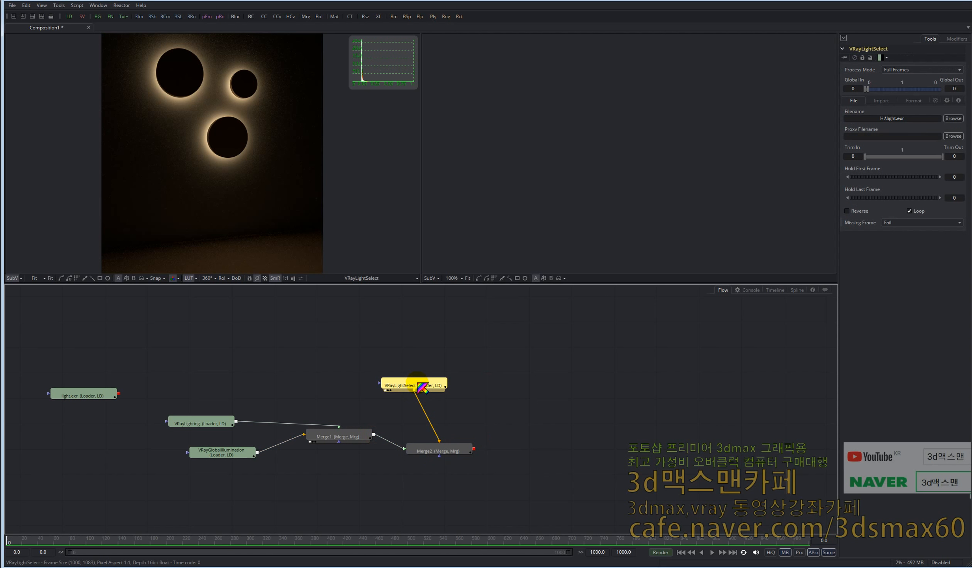
pyautogui.press('Delete')
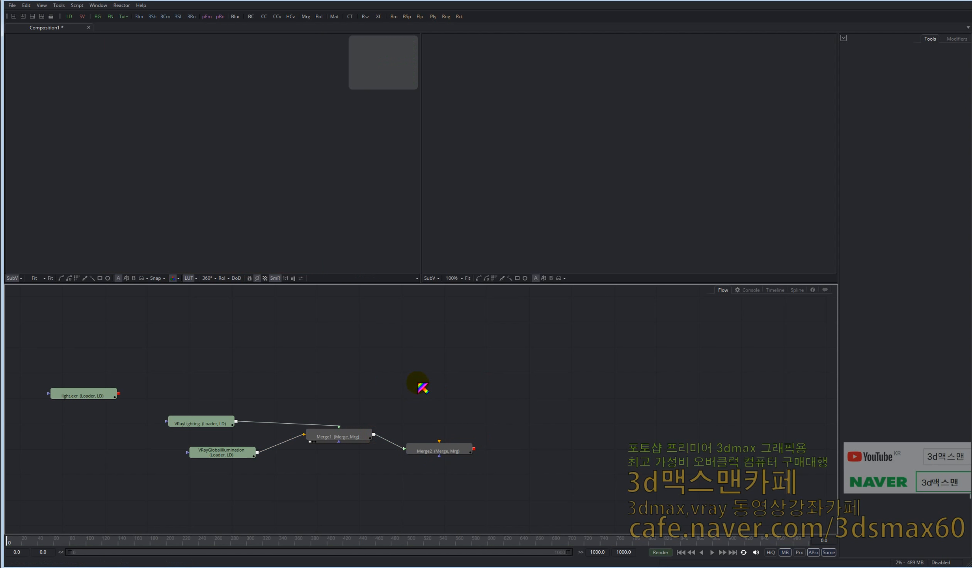
pyautogui.hotkey('ctrl', 'z')
# Step: Rewire Merge2 with Merge1 as background and VRayLightSelect as foreground, and display Merge2 in the first viewer
pyautogui.moveTo(421, 387); pyautogui.dragTo(456, 385)
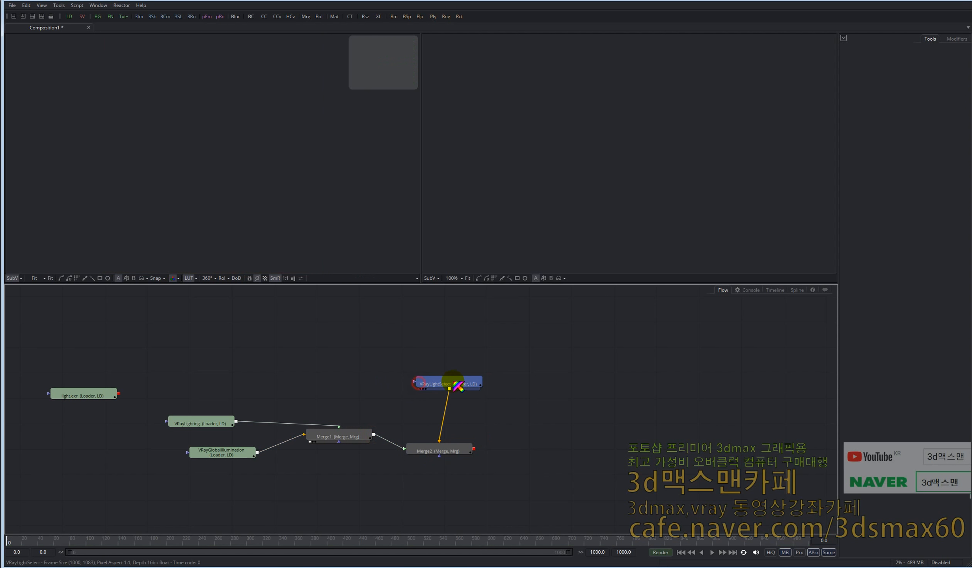
pyautogui.moveTo(442, 440); pyautogui.dragTo(439, 440)
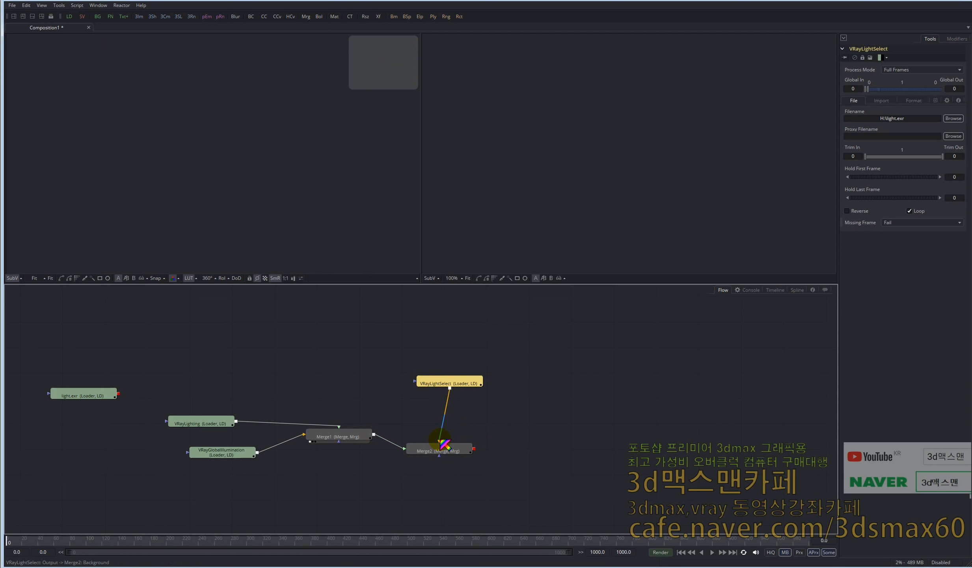
pyautogui.moveTo(440, 381); pyautogui.dragTo(434, 384)
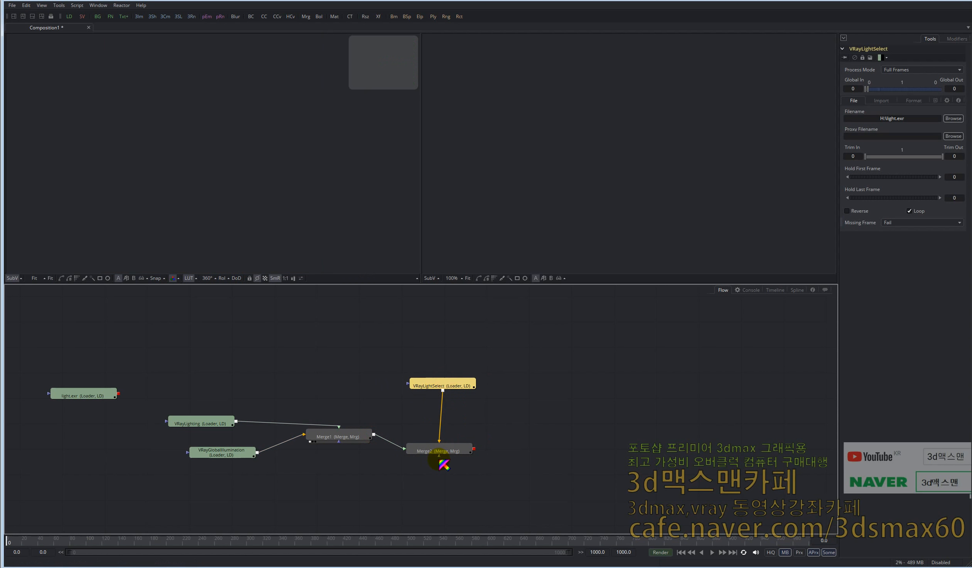
pyautogui.click(442, 450)
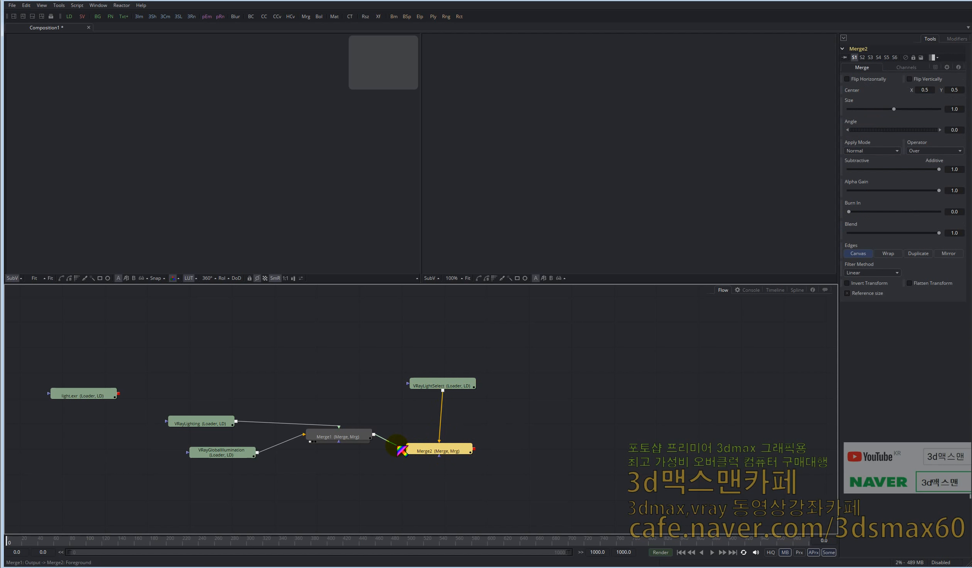
pyautogui.moveTo(410, 453); pyautogui.dragTo(412, 419)
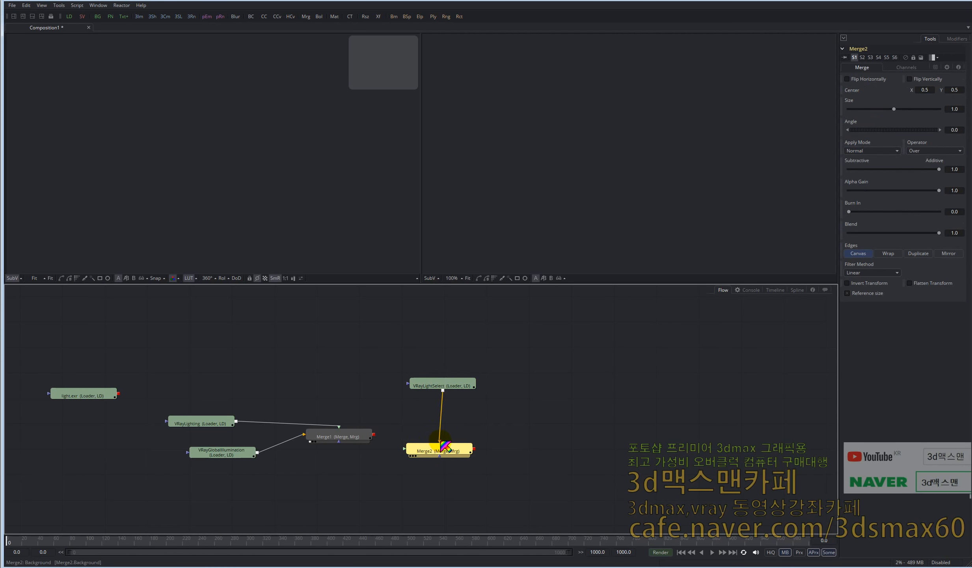
pyautogui.moveTo(436, 449); pyautogui.dragTo(476, 450)
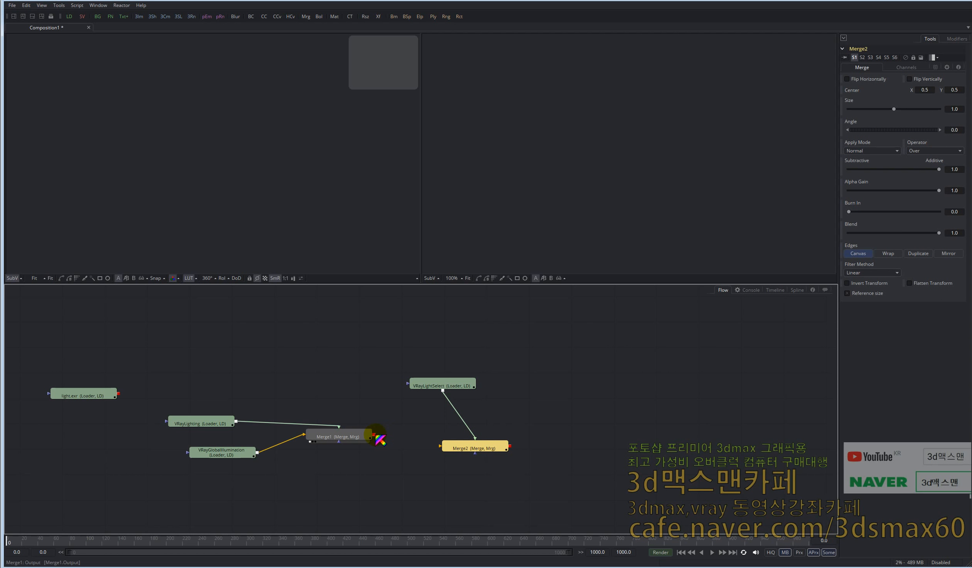
pyautogui.moveTo(376, 434); pyautogui.dragTo(487, 451)
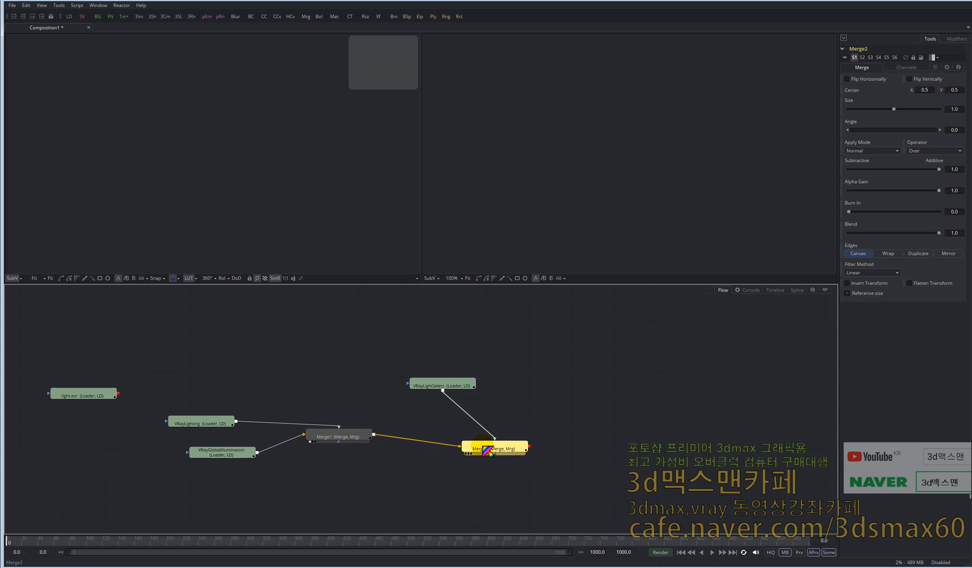
pyautogui.press('1')
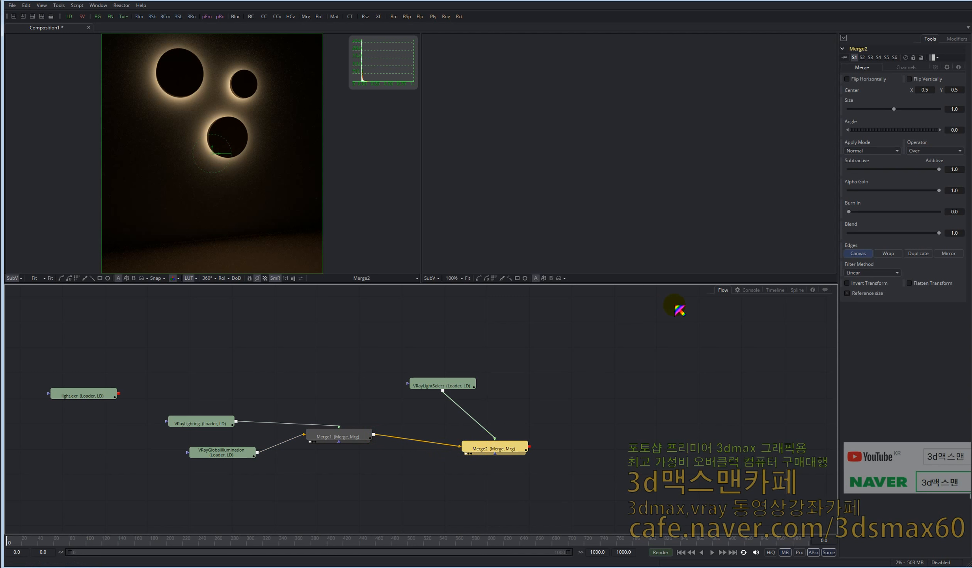
# Step: Set Merge2's alpha gain to 0 and space out the Merge2 and VRayLightSelect nodes
pyautogui.moveTo(939, 191); pyautogui.dragTo(843, 193)
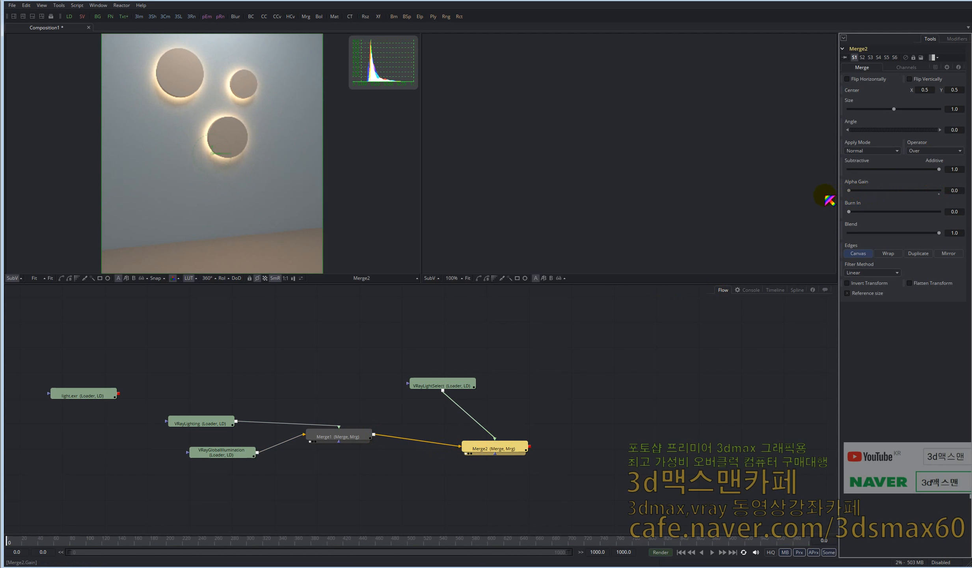
pyautogui.moveTo(501, 446)
pyautogui.mouseDown()
pyautogui.moveTo(507, 434)
pyautogui.moveTo(495, 433)
pyautogui.mouseUp()
pyautogui.moveTo(450, 385); pyautogui.dragTo(447, 382)
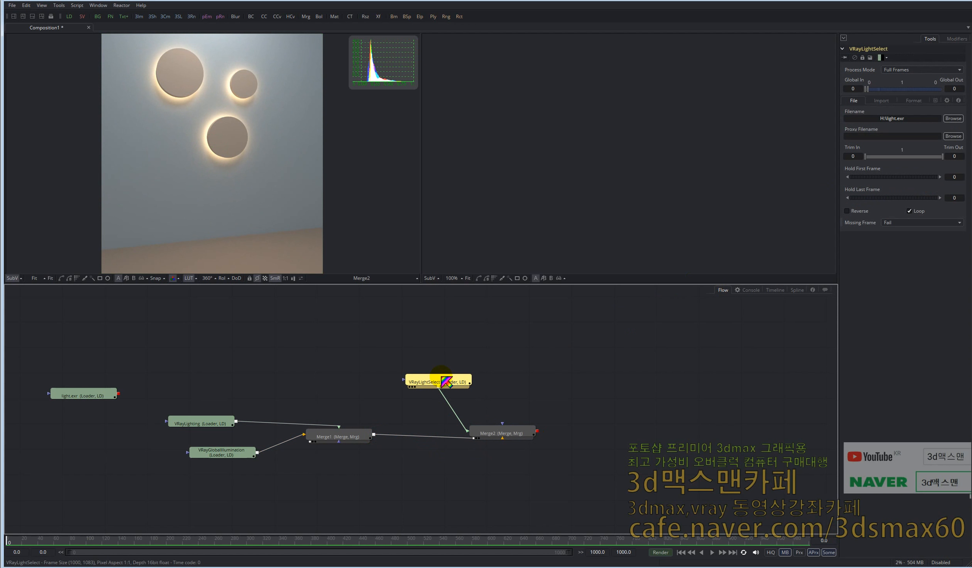
pyautogui.moveTo(511, 433); pyautogui.dragTo(524, 436)
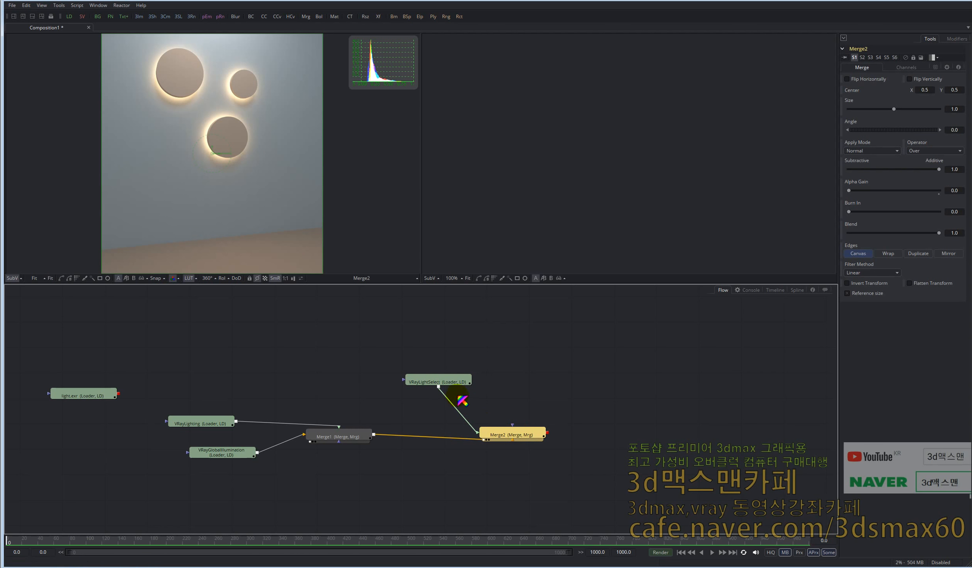
pyautogui.moveTo(447, 381)
pyautogui.mouseDown()
pyautogui.moveTo(401, 372)
pyautogui.moveTo(445, 385)
pyautogui.mouseUp()
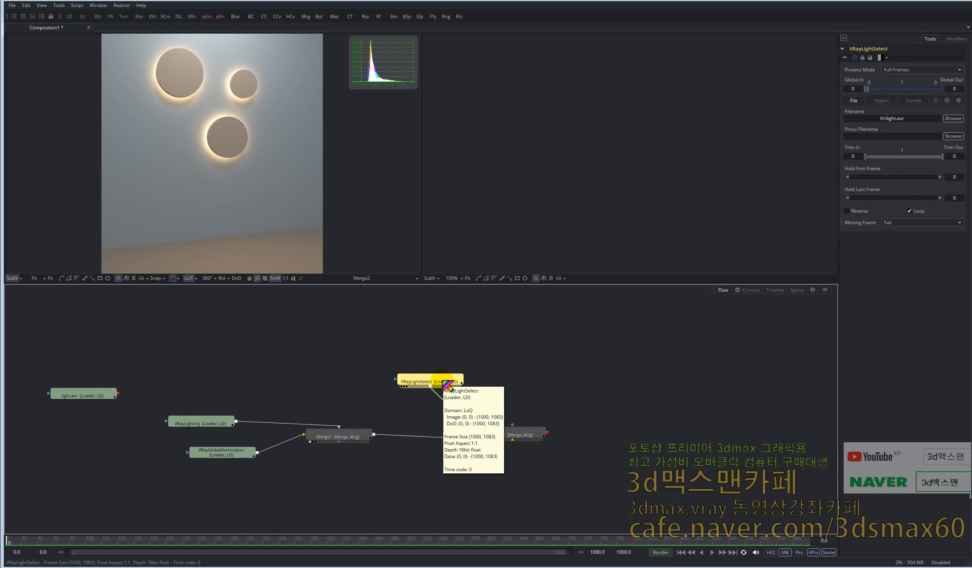
# Step: Insert a Color Corrector between VRayLightSelect and Merge2 and tint it toward warm pink with a strength of about 0.31
pyautogui.click(437, 379)
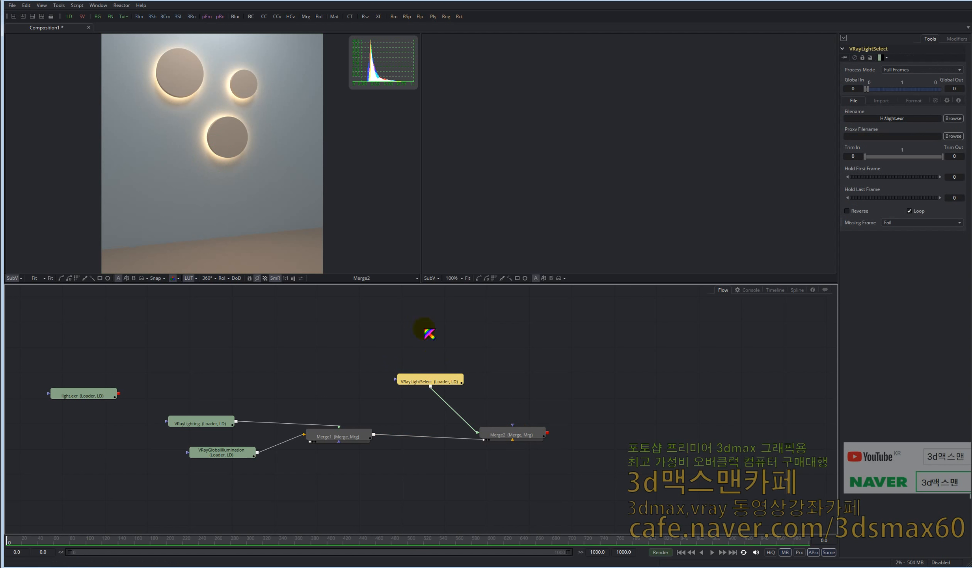
pyautogui.click(264, 16)
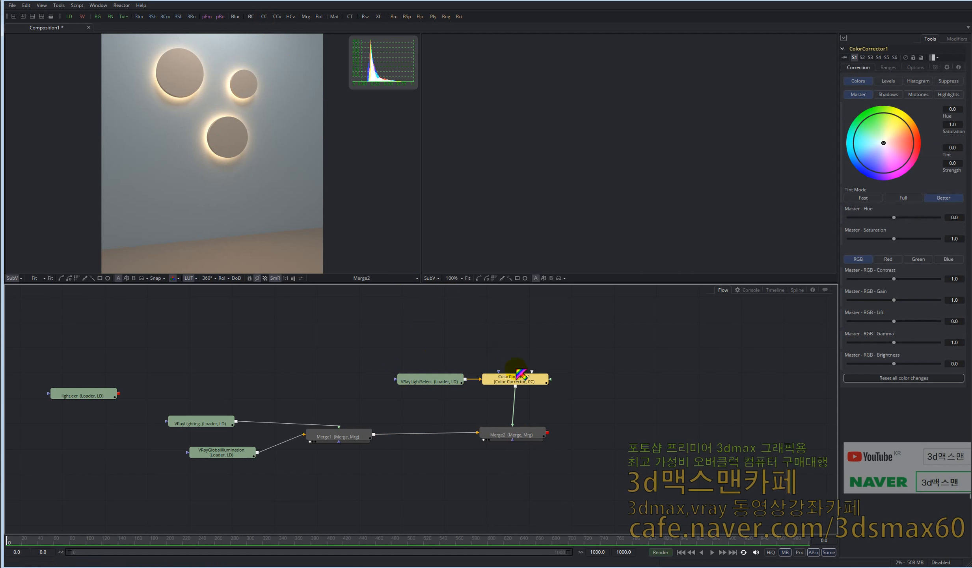
pyautogui.moveTo(524, 387); pyautogui.dragTo(520, 380)
pyautogui.moveTo(892, 133)
pyautogui.mouseDown()
pyautogui.moveTo(870, 162)
pyautogui.moveTo(861, 144)
pyautogui.moveTo(894, 131)
pyautogui.moveTo(898, 148)
pyautogui.mouseUp()
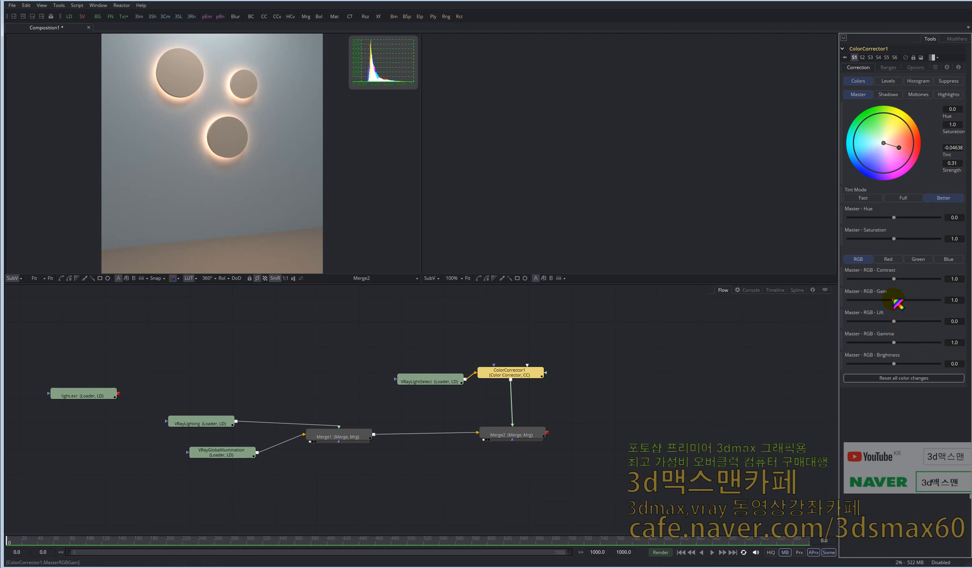
# Step: Test the color corrector's master RGB gain at 0 and 2.778, inspect the glow up close, and set the gain to 1.034
pyautogui.moveTo(894, 300); pyautogui.dragTo(846, 303)
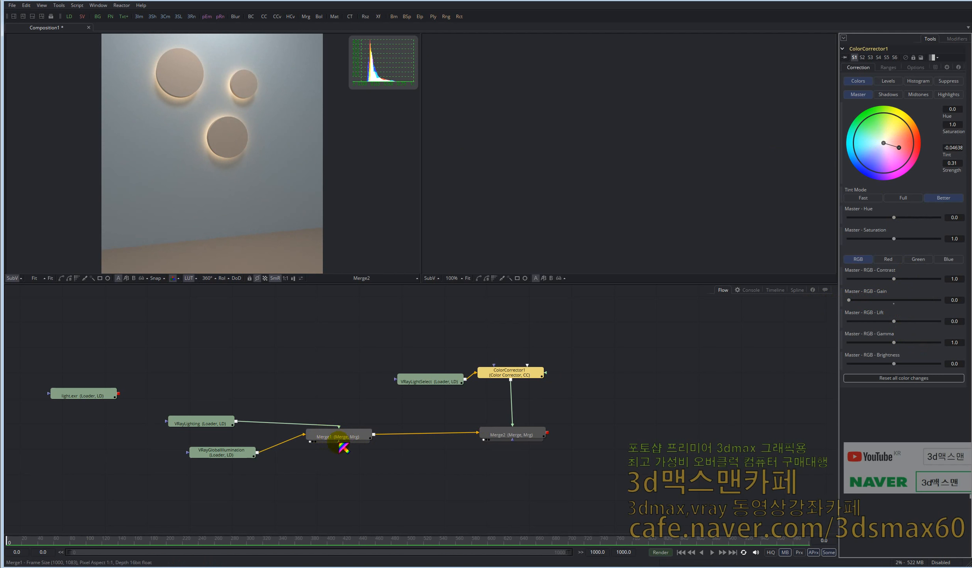
pyautogui.moveTo(354, 432)
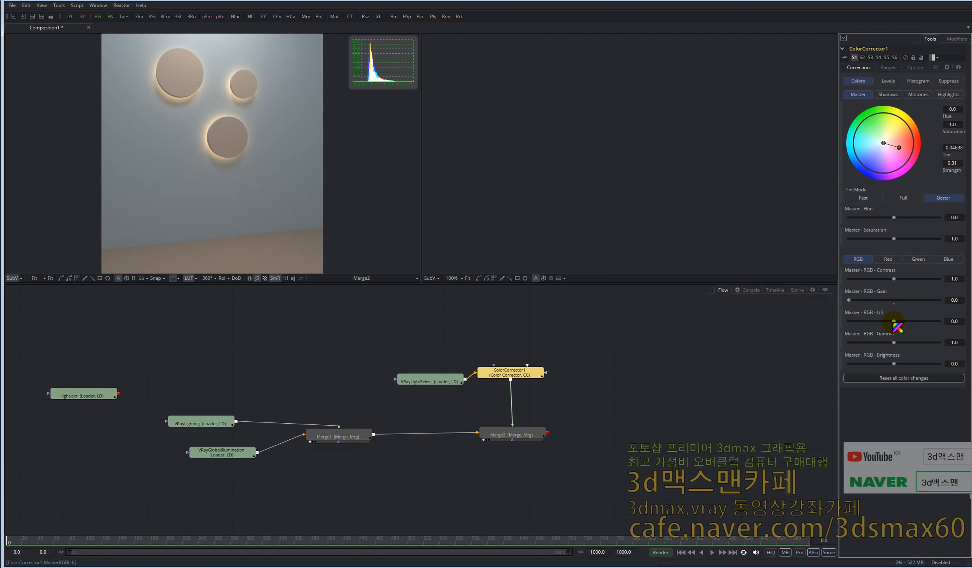
pyautogui.moveTo(849, 300); pyautogui.dragTo(914, 309)
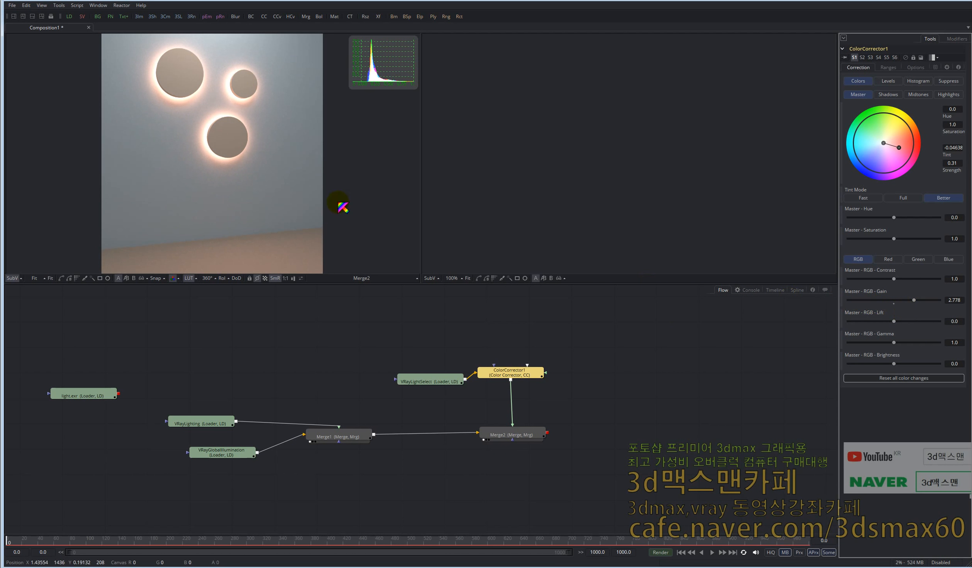
pyautogui.scroll(1, 219, 134)
pyautogui.scroll(3, 218, 134)
pyautogui.scroll(-3, 225, 160)
pyautogui.keyDown('ctrl'); pyautogui.scroll(6, 228, 165); pyautogui.keyUp('ctrl')
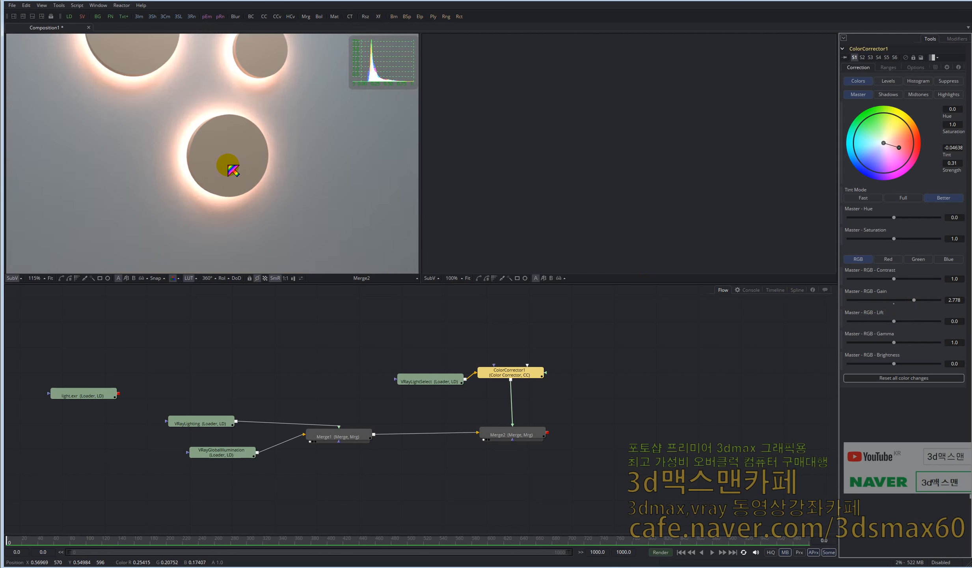
pyautogui.keyDown('ctrl'); pyautogui.scroll(-6, 227, 165); pyautogui.keyUp('ctrl')
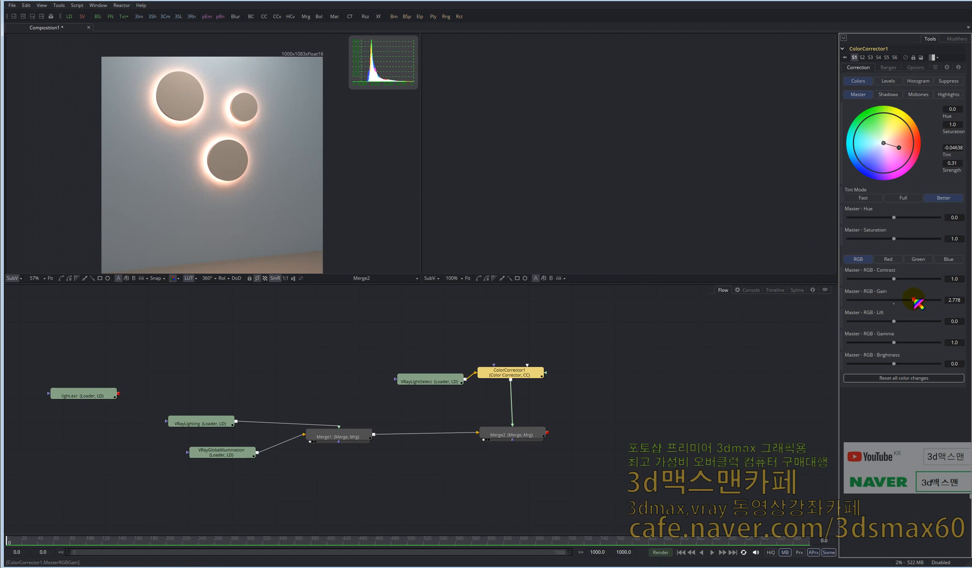
pyautogui.moveTo(914, 301)
pyautogui.mouseDown()
pyautogui.moveTo(833, 305)
pyautogui.moveTo(898, 307)
pyautogui.mouseUp()
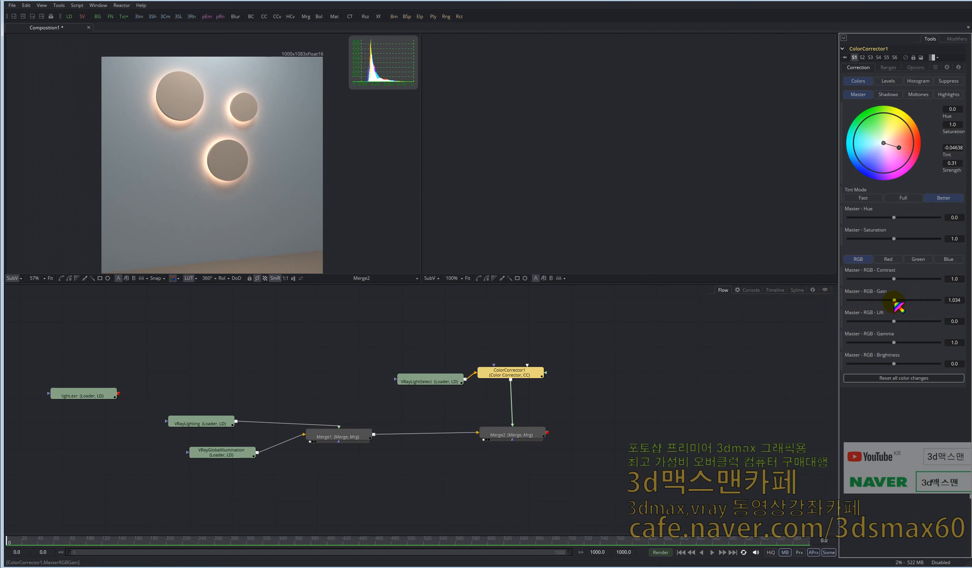
# Step: Switch to 3ds Max, set the multiplier of the VRayLight002 mesh light behind the discs to 0.3, and render the scene
pyautogui.click(104, 567)
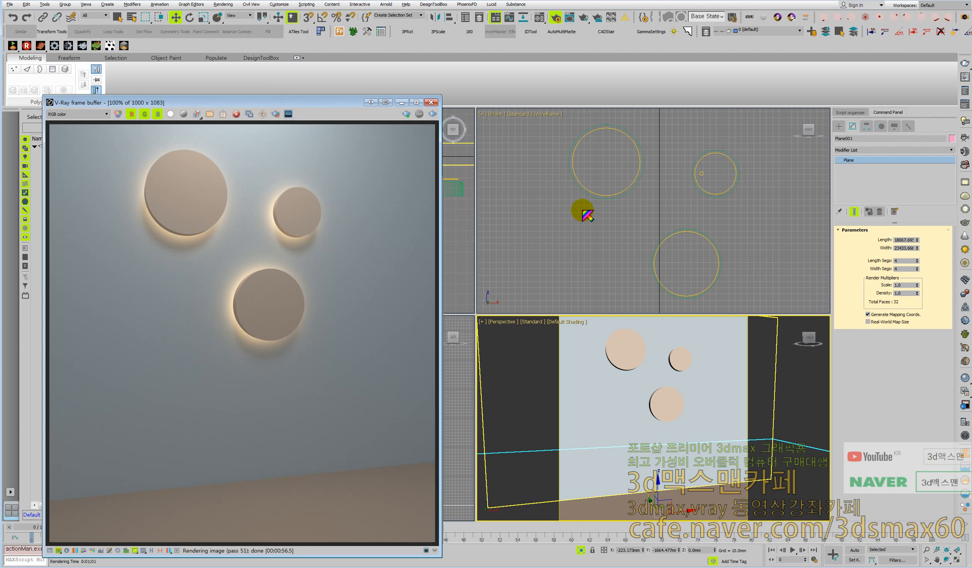
pyautogui.moveTo(330, 104); pyautogui.dragTo(665, 126)
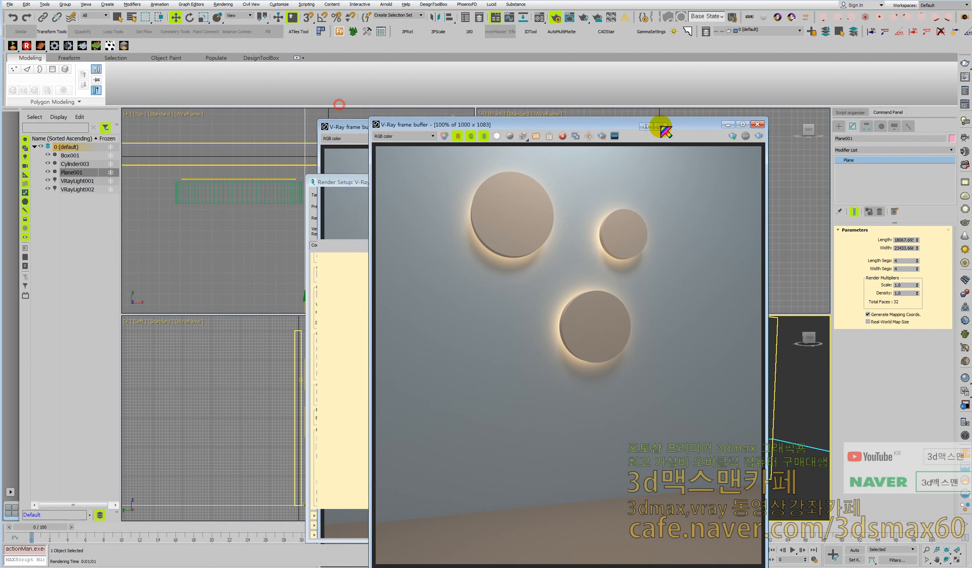
pyautogui.rightClick(262, 179)
pyautogui.click(271, 182)
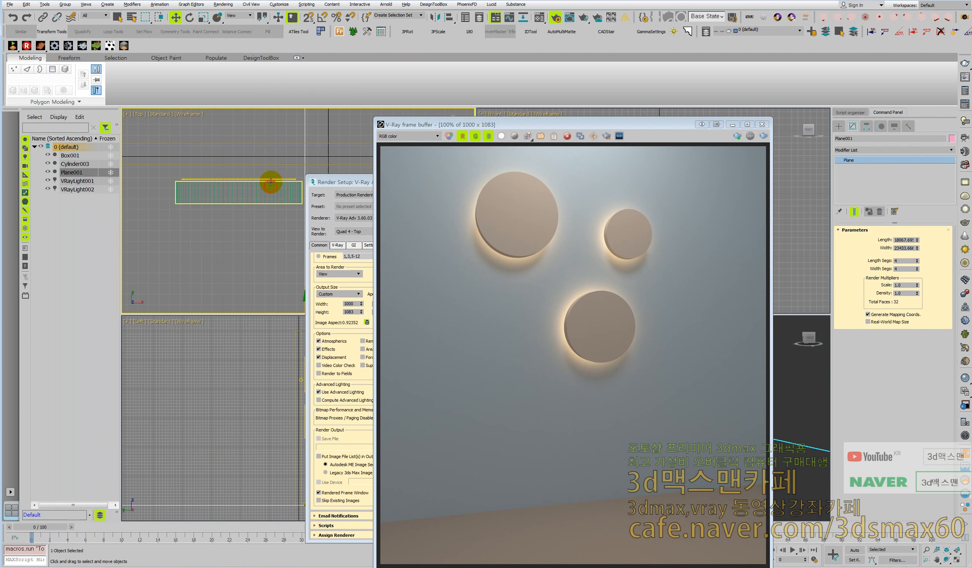
pyautogui.click(278, 178)
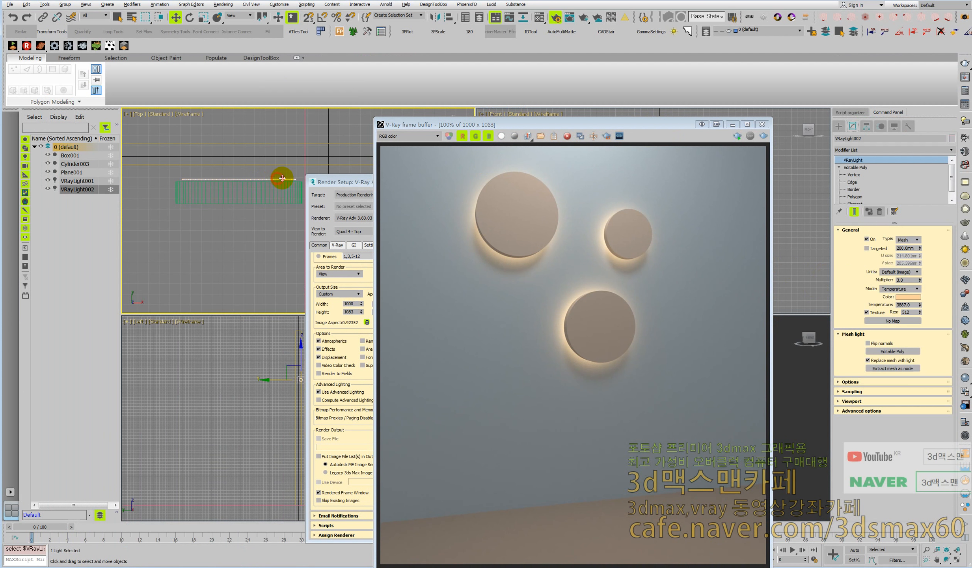
pyautogui.doubleClick(907, 280)
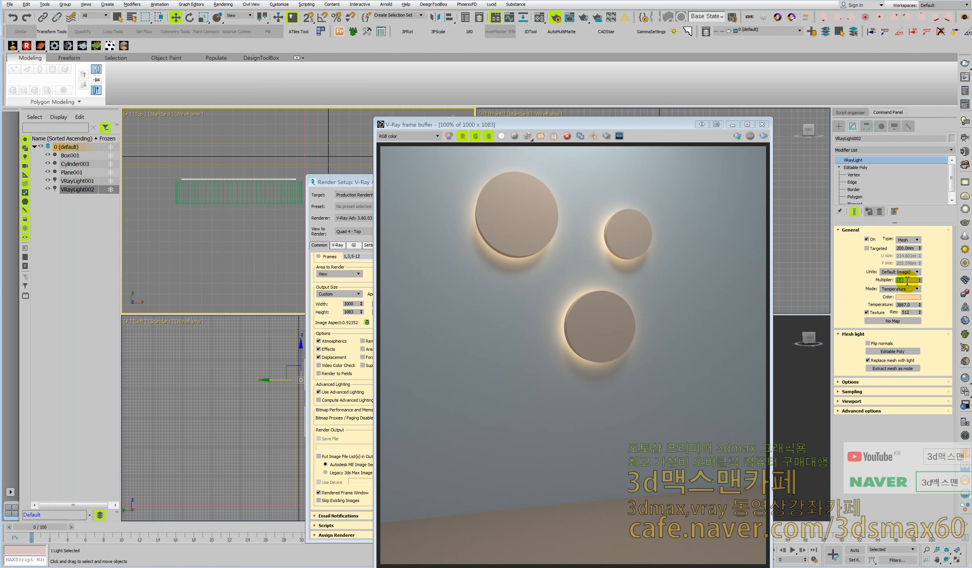
pyautogui.write('0.3')
pyautogui.press('Return')
pyautogui.moveTo(529, 125); pyautogui.dragTo(200, 52)
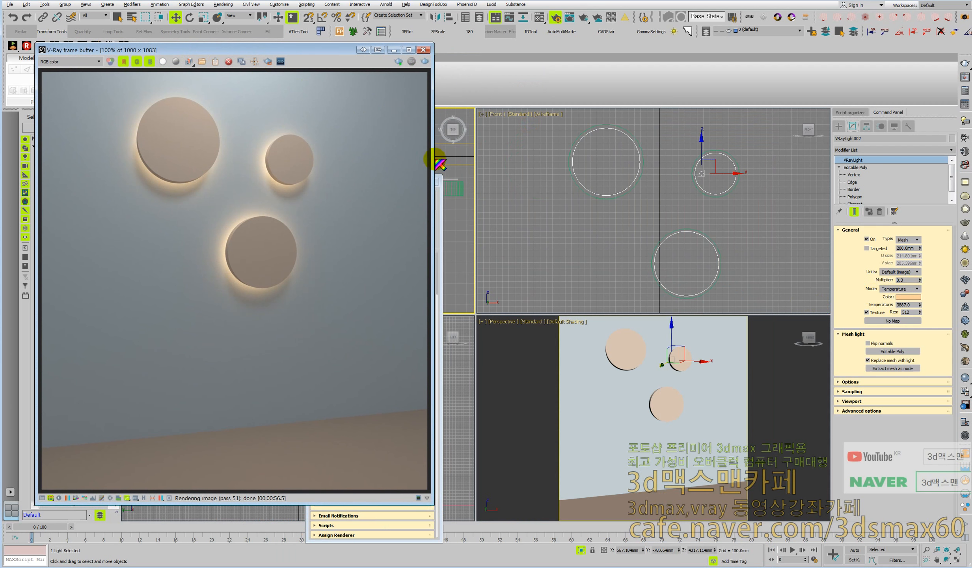
pyautogui.click(425, 62)
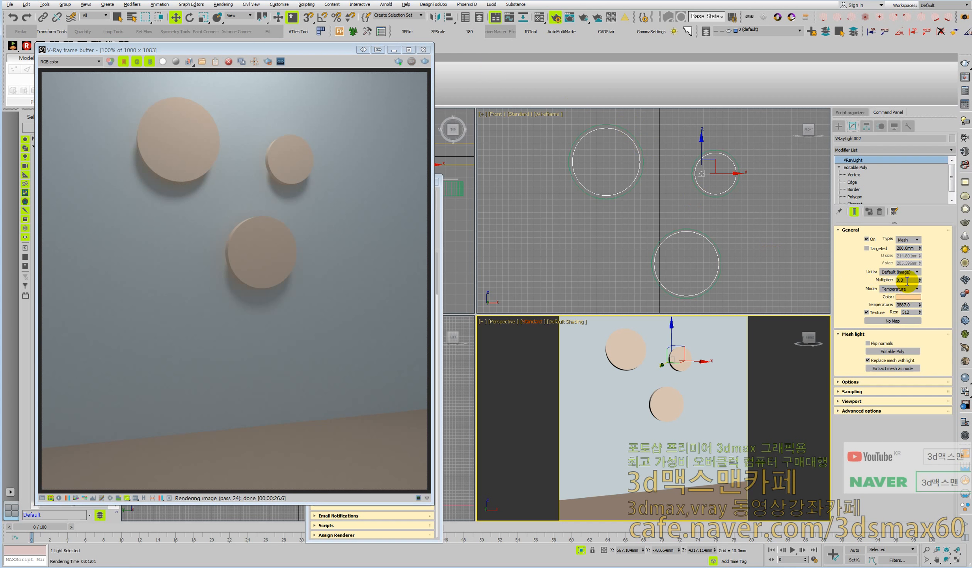
# Step: Set VRayLight002's multiplier to 1.0 and render the scene again
pyautogui.write('1')
pyautogui.press('Return')
pyautogui.click(424, 62)
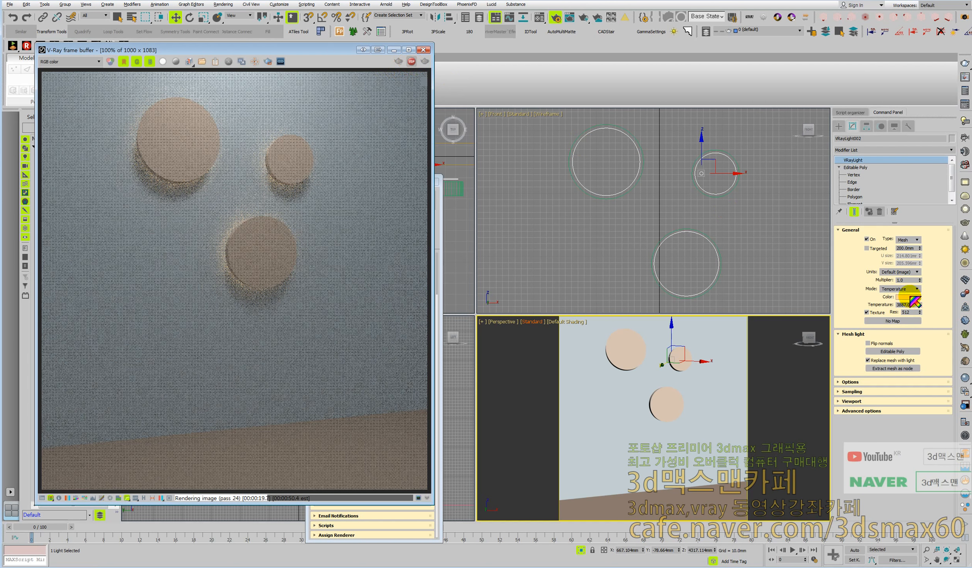
# Step: Set VRayLight002's multiplier to 0.5 and render the scene again
pyautogui.doubleClick(906, 280)
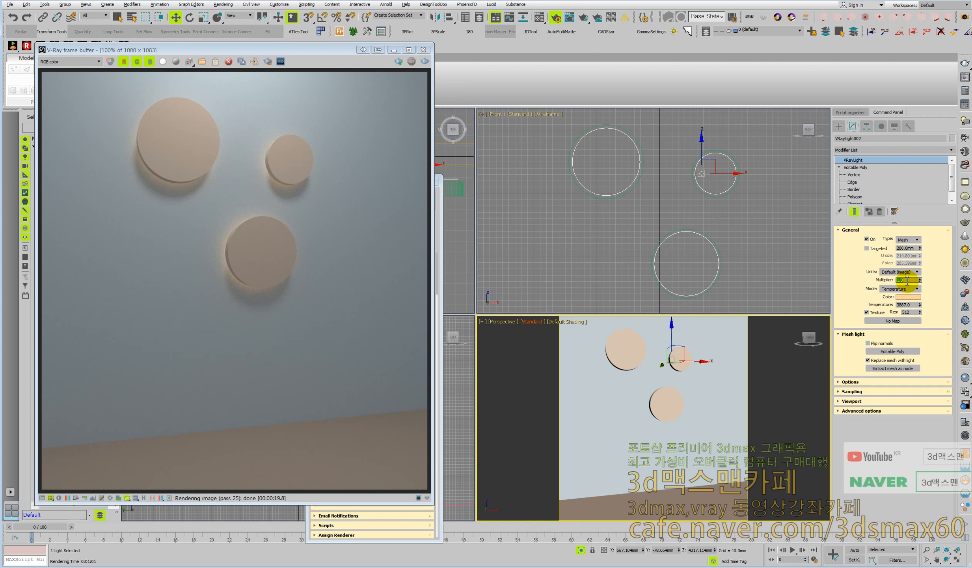
pyautogui.write('0.5')
pyautogui.click(428, 64)
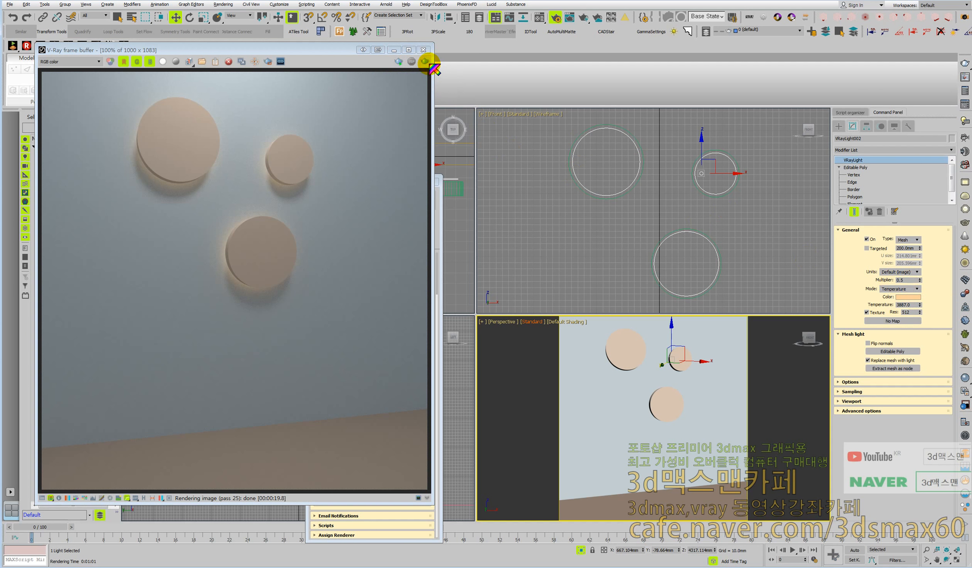
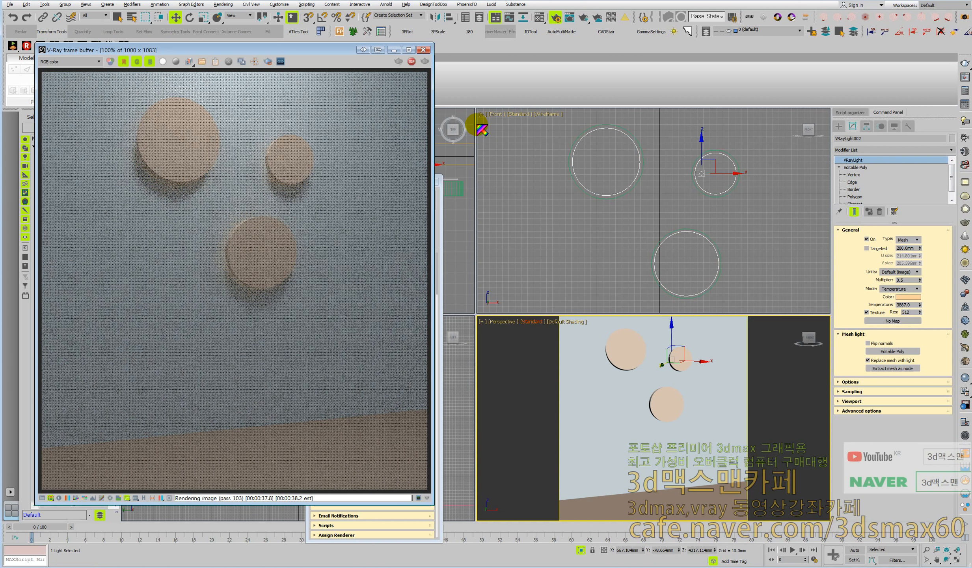
# Step: Save the new render as light.exr on the H: drive, replacing the existing OpenEXR file
pyautogui.click(189, 62)
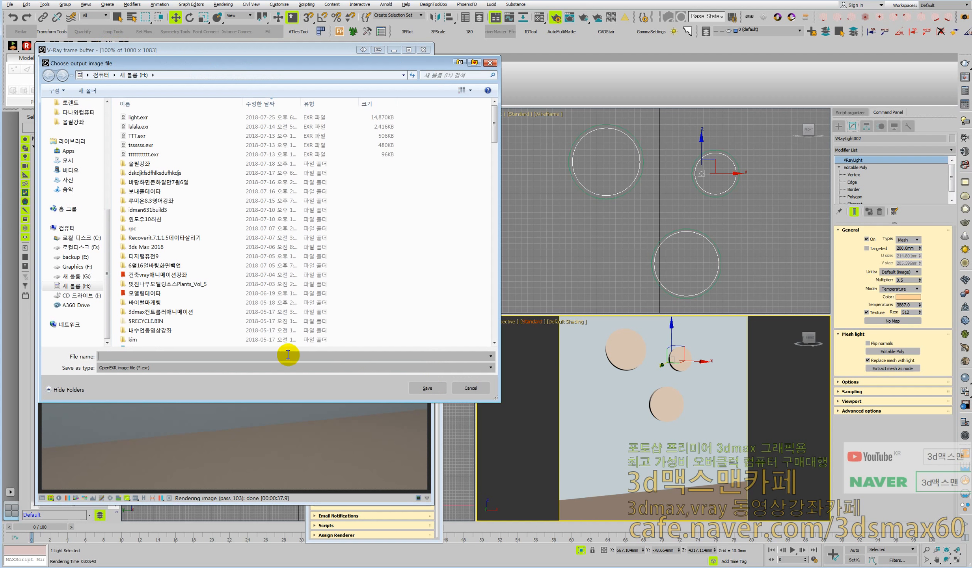
pyautogui.click(136, 117)
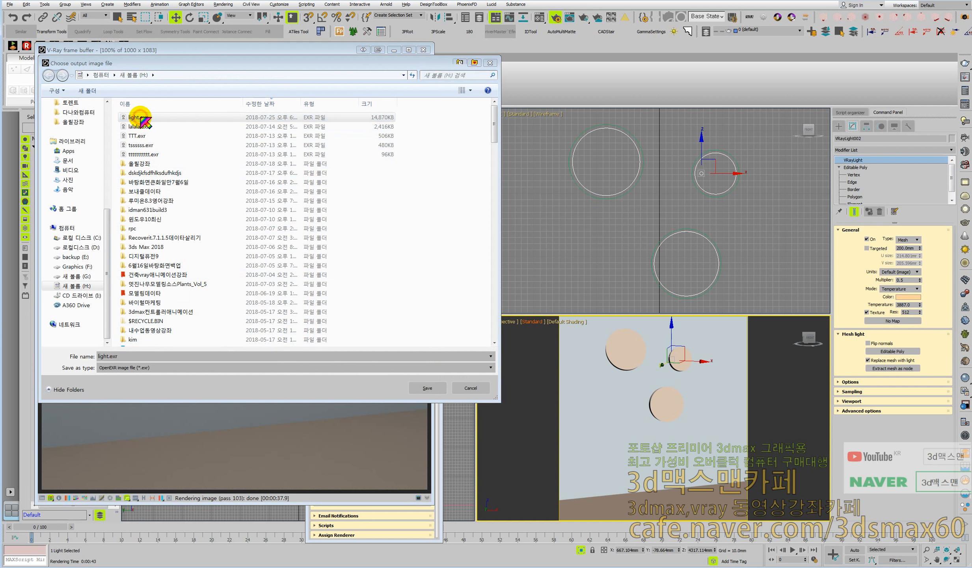
pyautogui.doubleClick(140, 117)
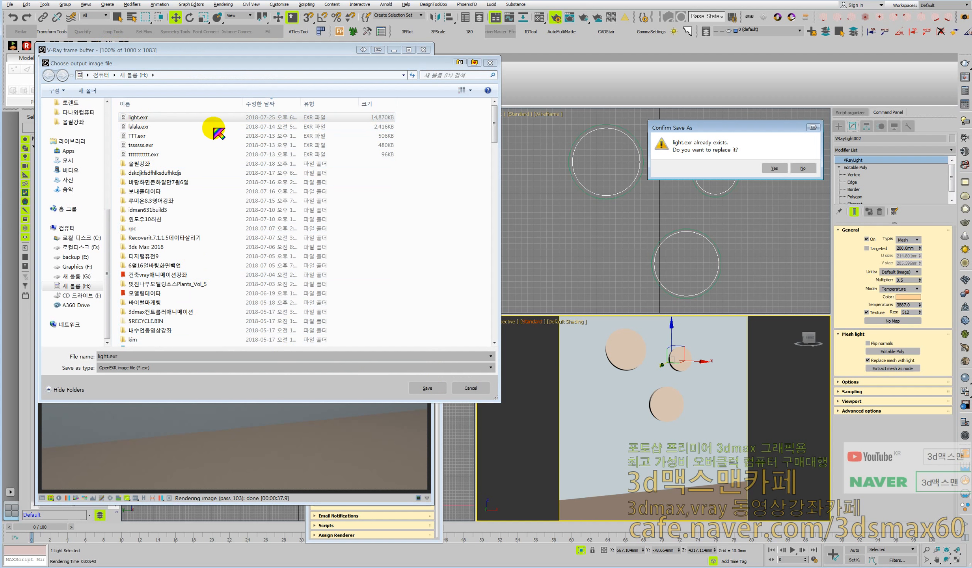
pyautogui.click(768, 169)
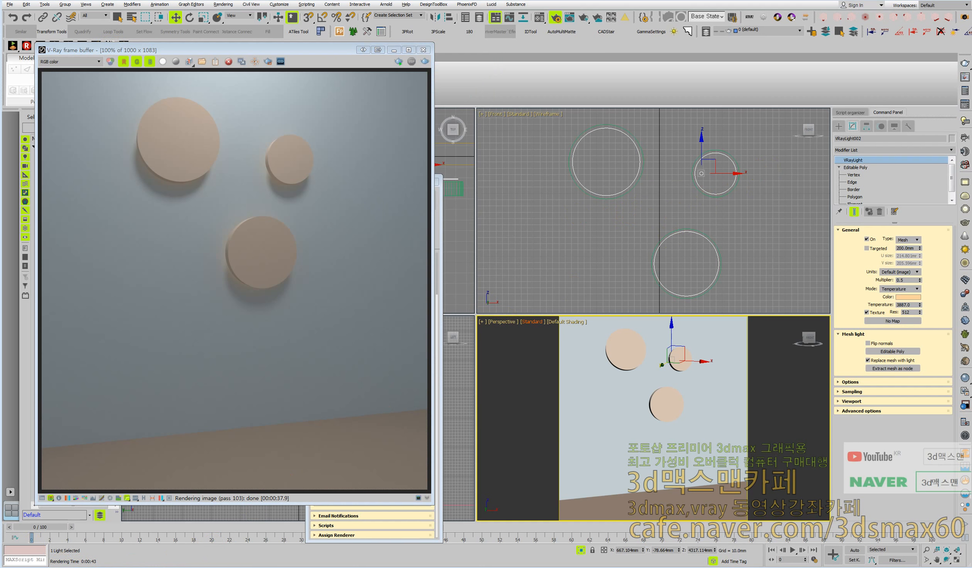
# Step: Switch to Fusion and show the import settings of the VRayLighting loader
pyautogui.click(140, 566)
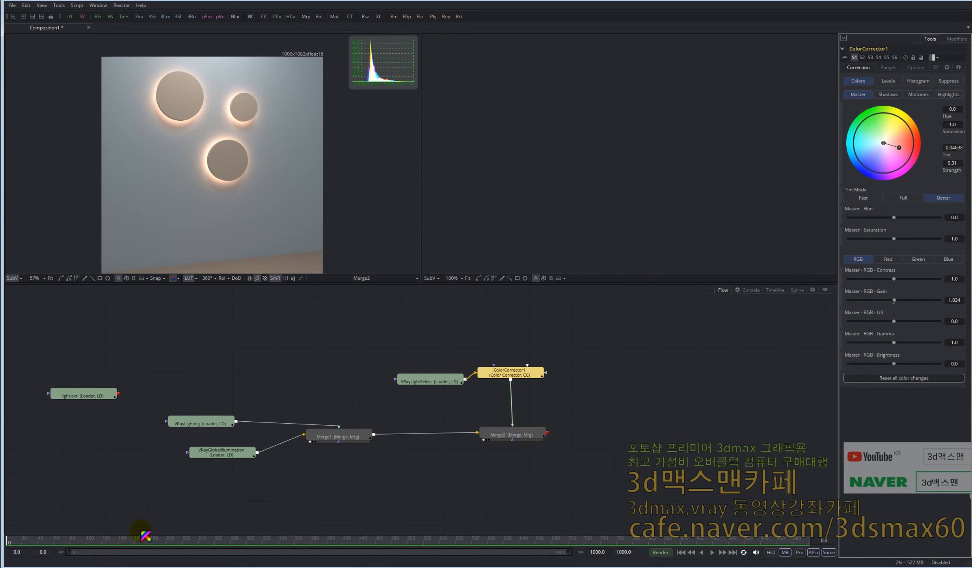
pyautogui.click(227, 426)
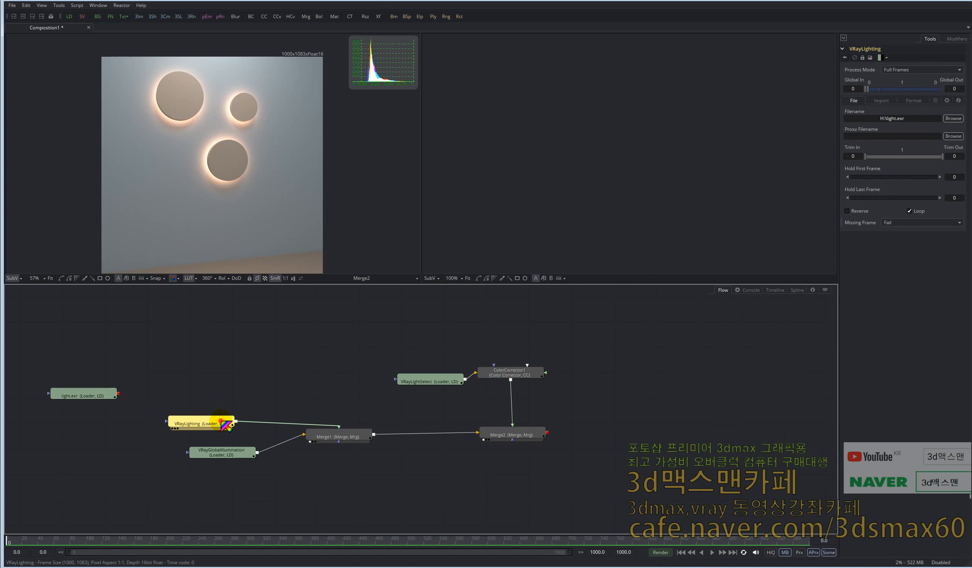
pyautogui.click(878, 101)
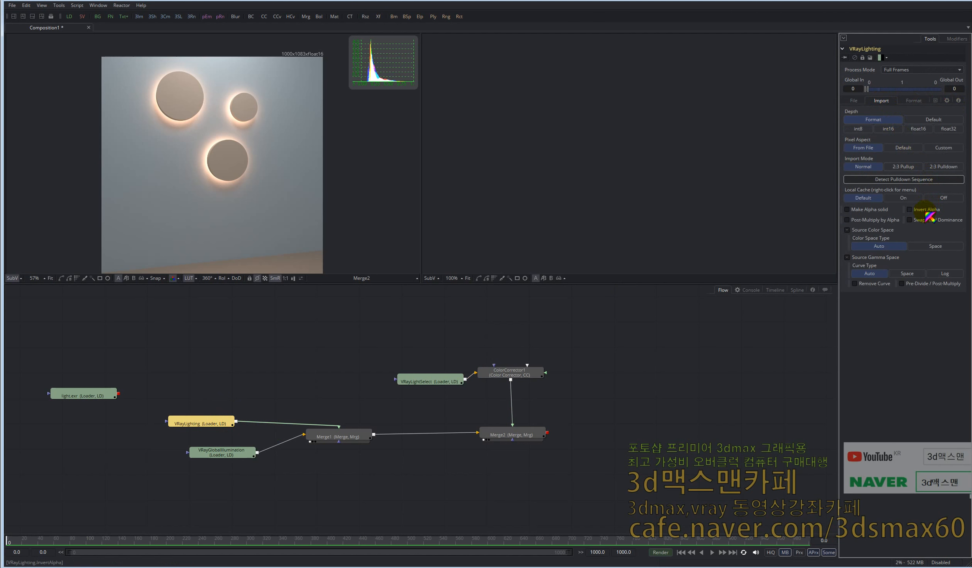
# Step: Display ColorCorrector1, VRayLightSelect, Merge2 and Merge1 one after another in the first viewer to compare their images
pyautogui.click(518, 377)
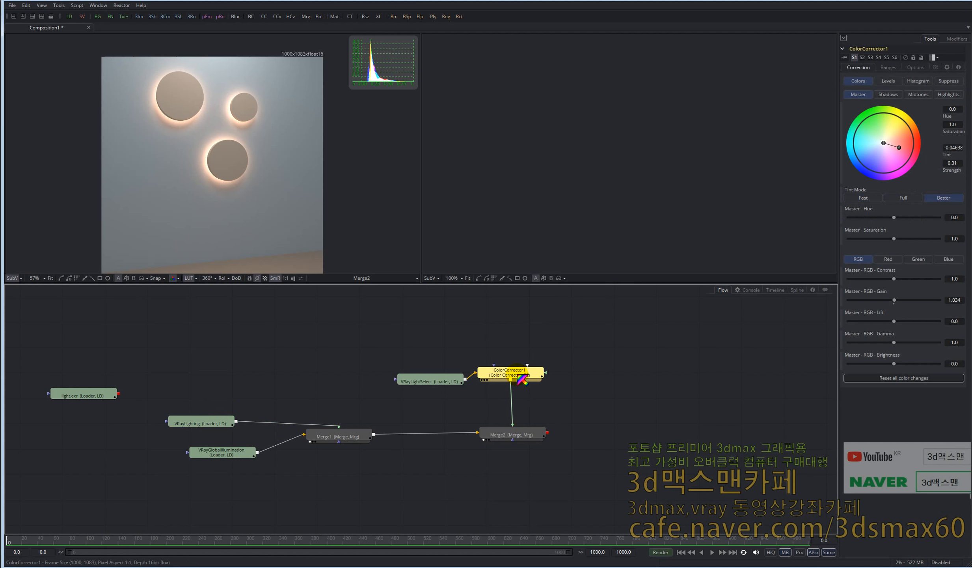
pyautogui.press('1')
pyautogui.click(434, 381)
pyautogui.press('1')
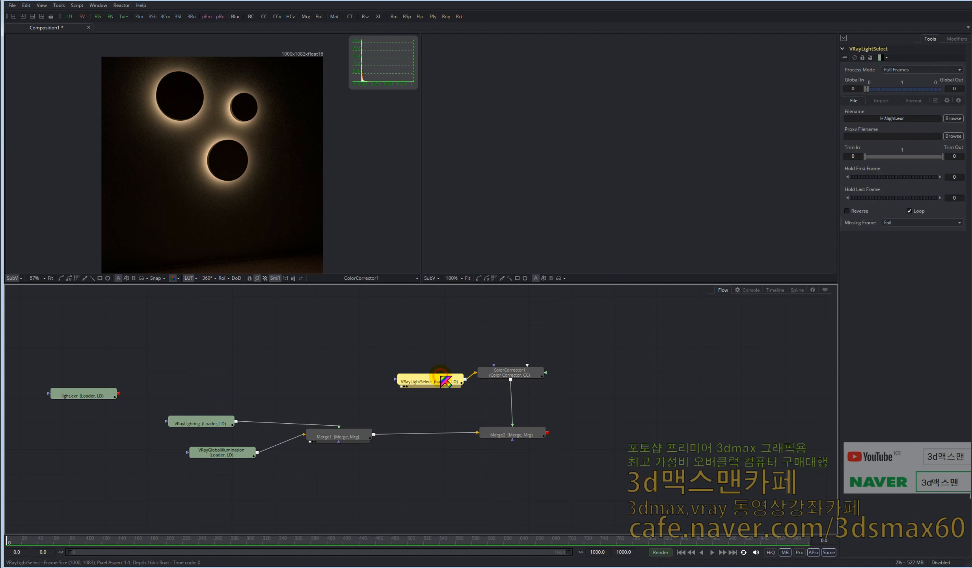
pyautogui.click(508, 431)
pyautogui.press('1')
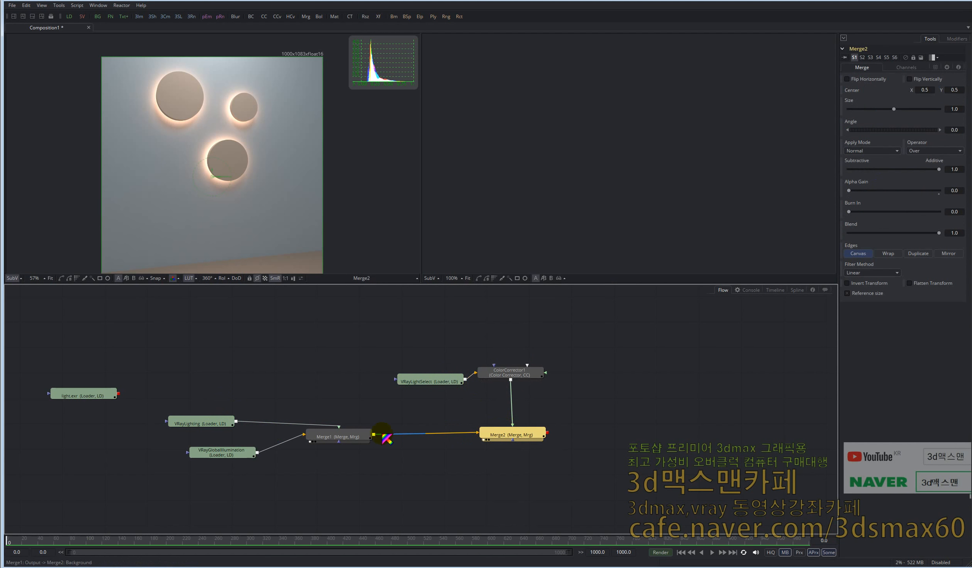
pyautogui.click(362, 436)
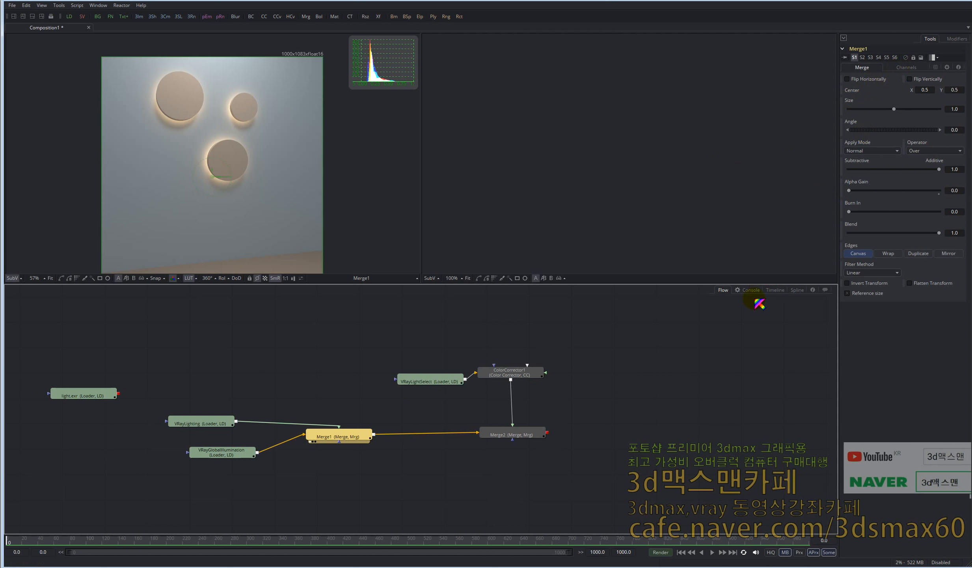
# Step: Delete all nodes from the flow, load light.exr from the H: drive again, and display it in the first viewer
pyautogui.moveTo(615, 475); pyautogui.dragTo(61, 333)
pyautogui.press('Delete')
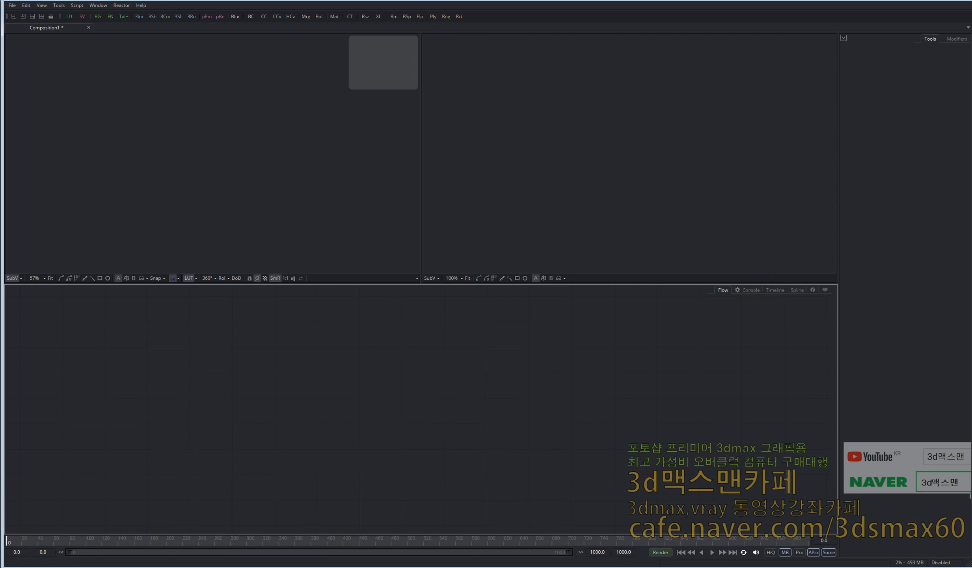
pyautogui.moveTo(4, 375); pyautogui.dragTo(199, 406)
pyautogui.press('1')
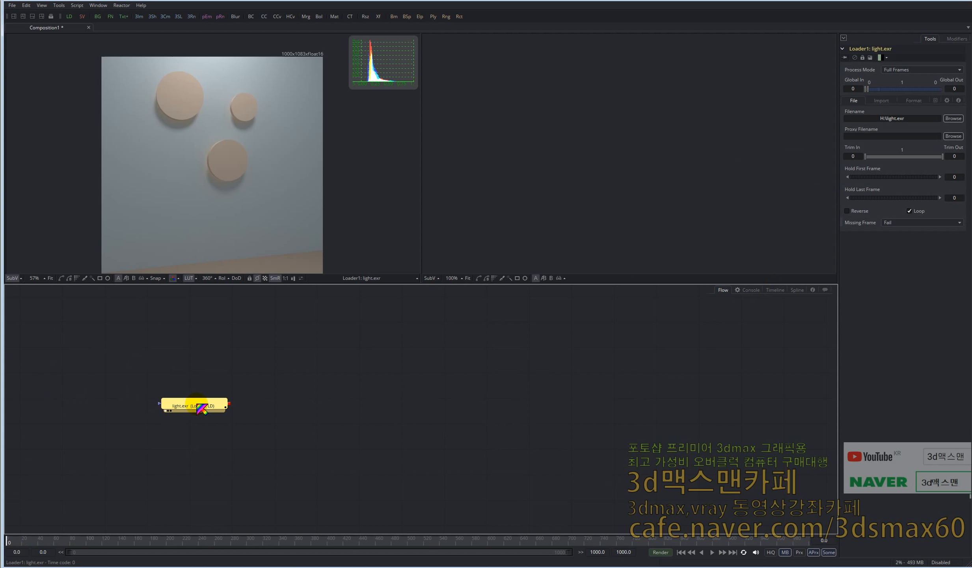
# Step: Split the light.exr loader into separate pass loaders with the hos_SplitEXR script, placing them in a horizontal row
pyautogui.rightClick(197, 403)
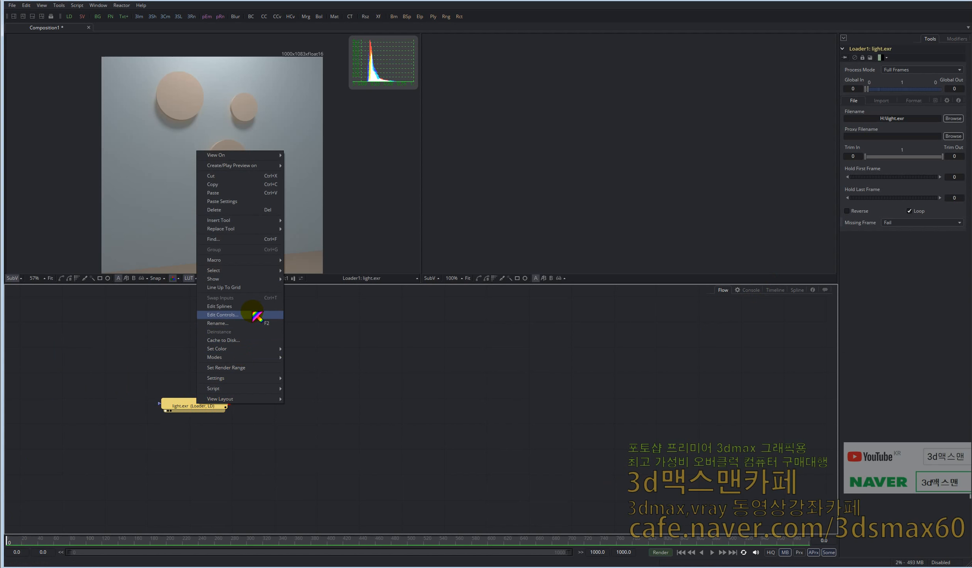
pyautogui.moveTo(260, 389)
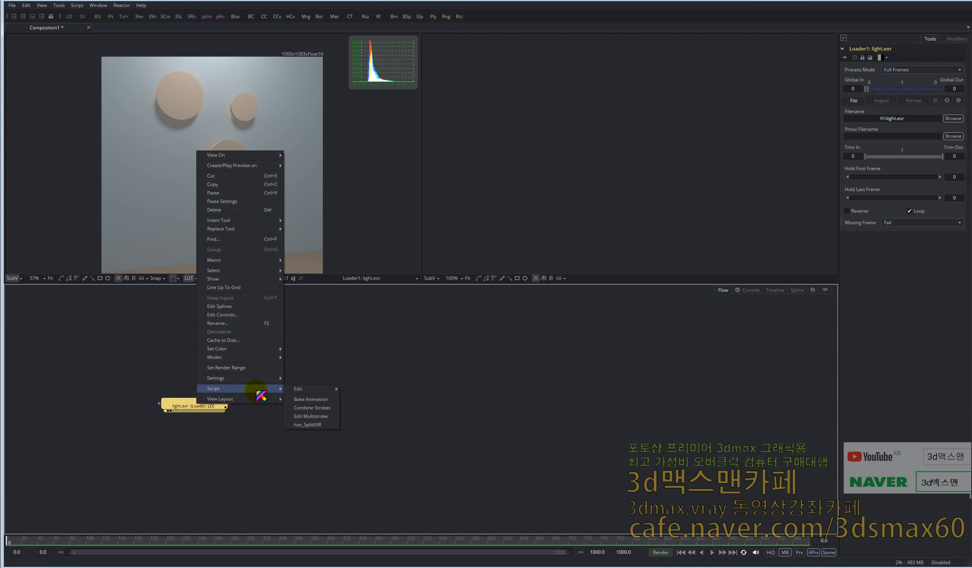
pyautogui.click(320, 419)
pyautogui.click(502, 256)
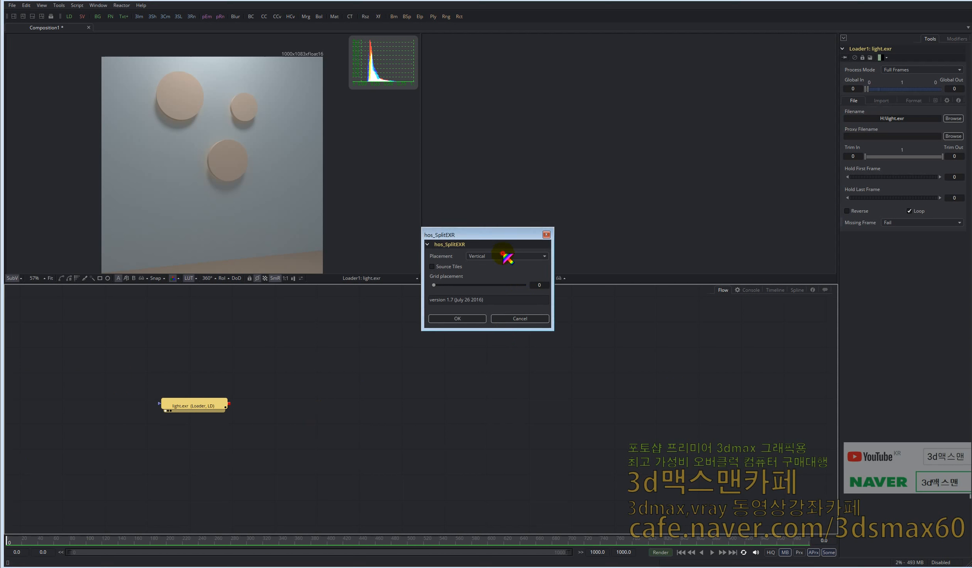
pyautogui.click(492, 265)
pyautogui.click(471, 317)
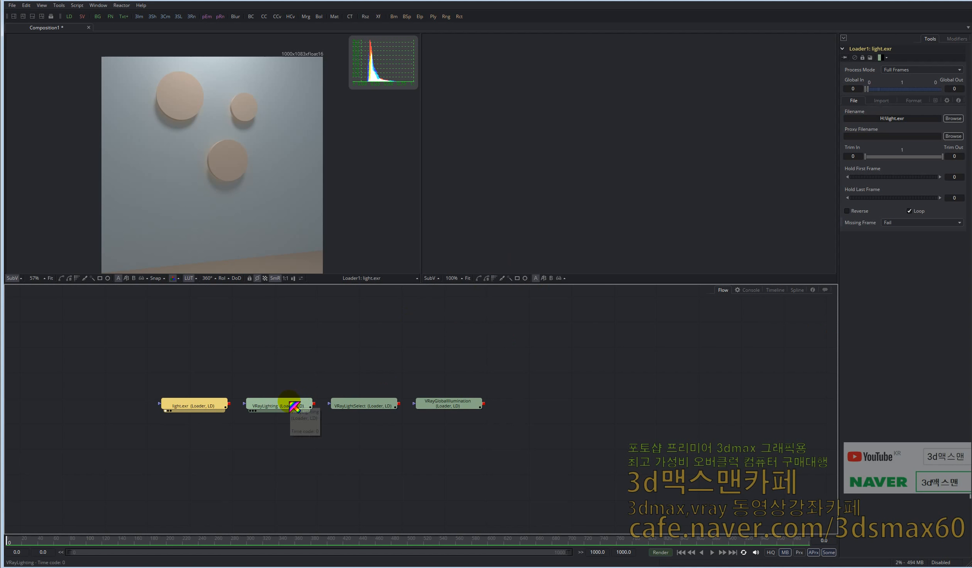
# Step: Select the loaders for an overview of the passes and display VRayLighting in the first viewer
pyautogui.moveTo(135, 368); pyautogui.dragTo(482, 457)
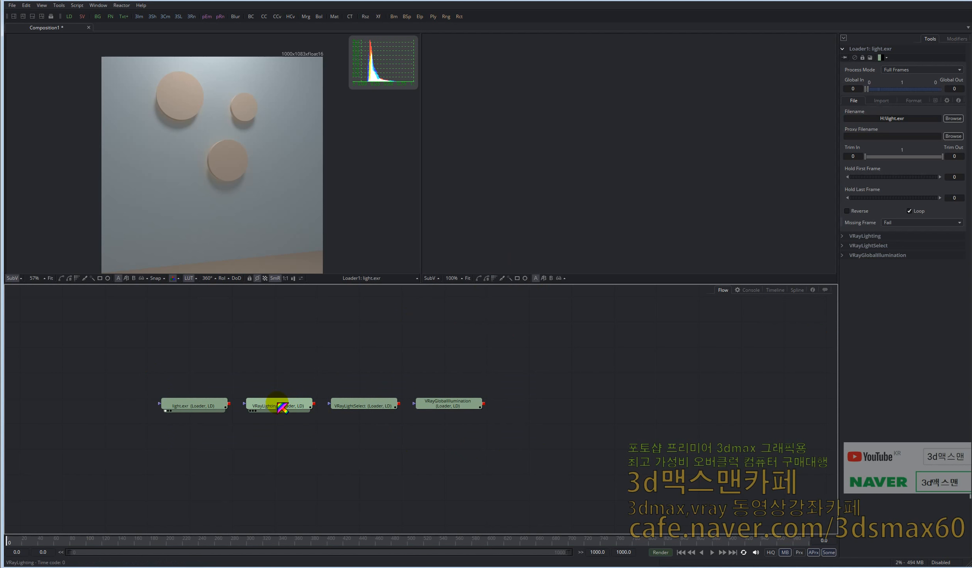
pyautogui.moveTo(277, 401)
pyautogui.mouseDown()
pyautogui.moveTo(289, 393)
pyautogui.moveTo(283, 411)
pyautogui.mouseUp()
pyautogui.moveTo(147, 378); pyautogui.dragTo(457, 445)
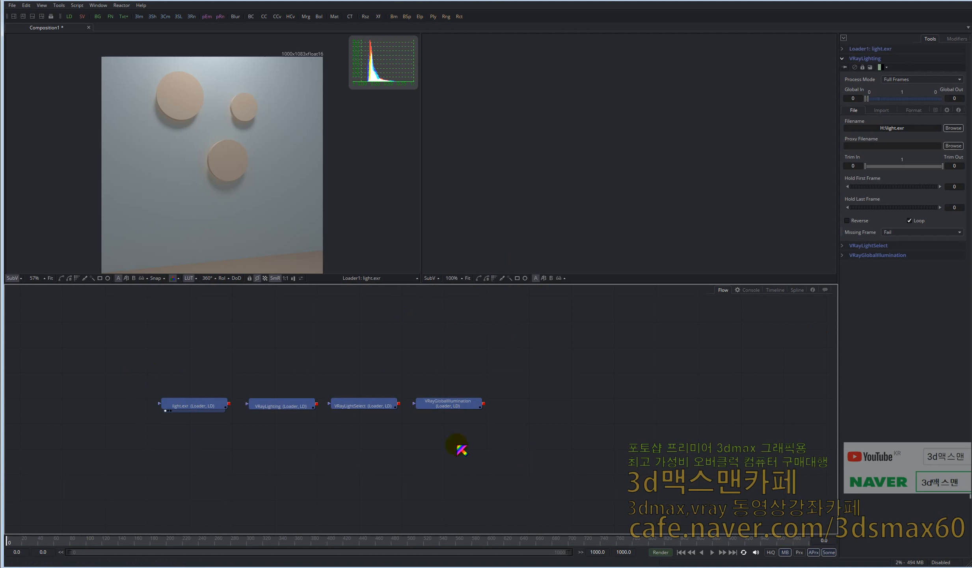
pyautogui.click(292, 407)
pyautogui.press('1')
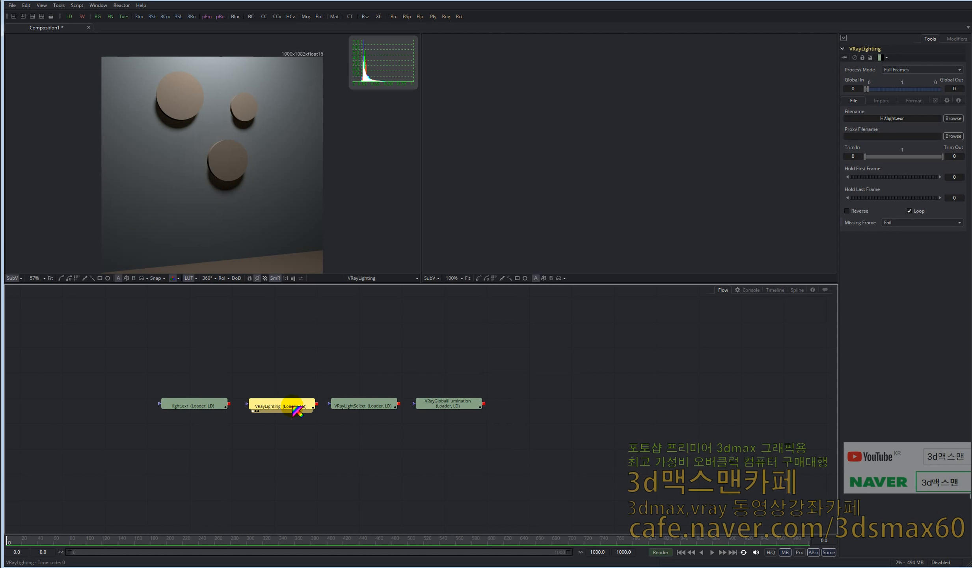
# Step: Add a Merge with VRayLighting as background and VRayLightSelect as foreground, display it, and set its Alpha Gain to 0
pyautogui.click(311, 428)
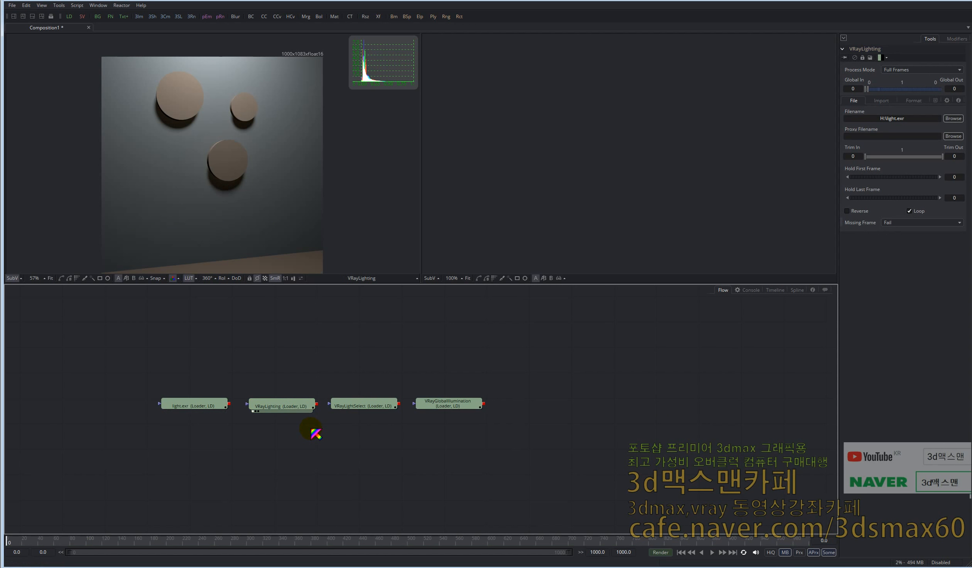
pyautogui.hotkey('ctrl', 'space')
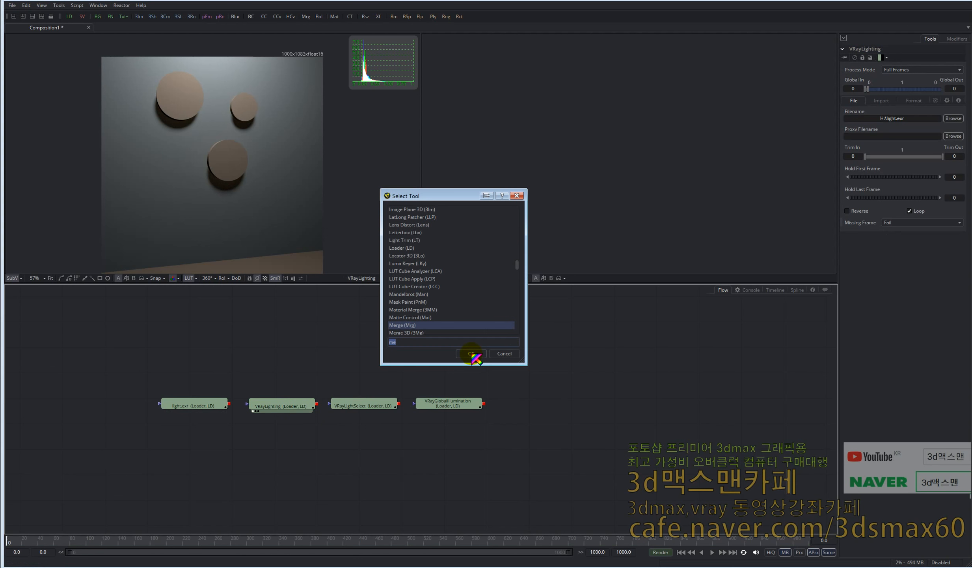
pyautogui.click(472, 354)
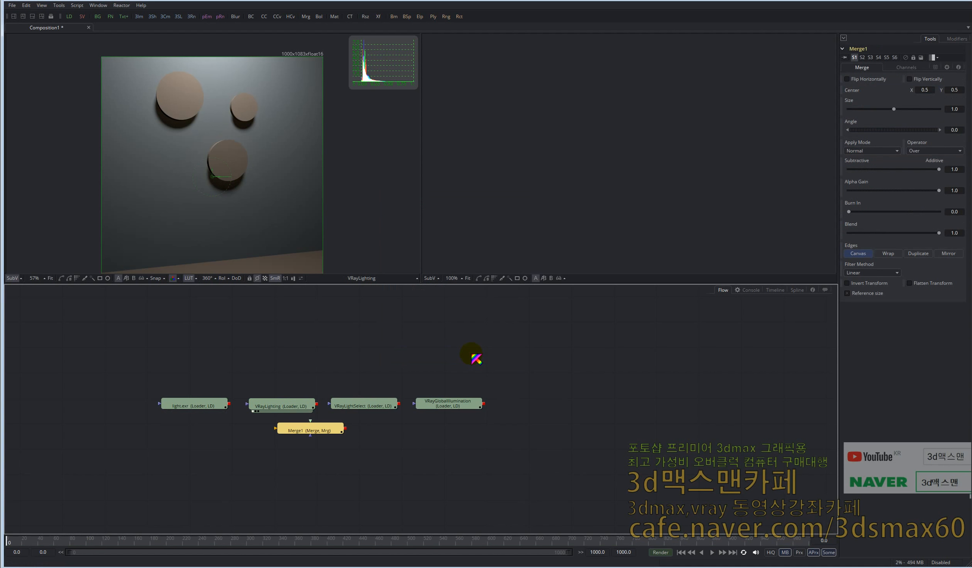
pyautogui.click(314, 405)
pyautogui.moveTo(315, 405); pyautogui.dragTo(284, 428)
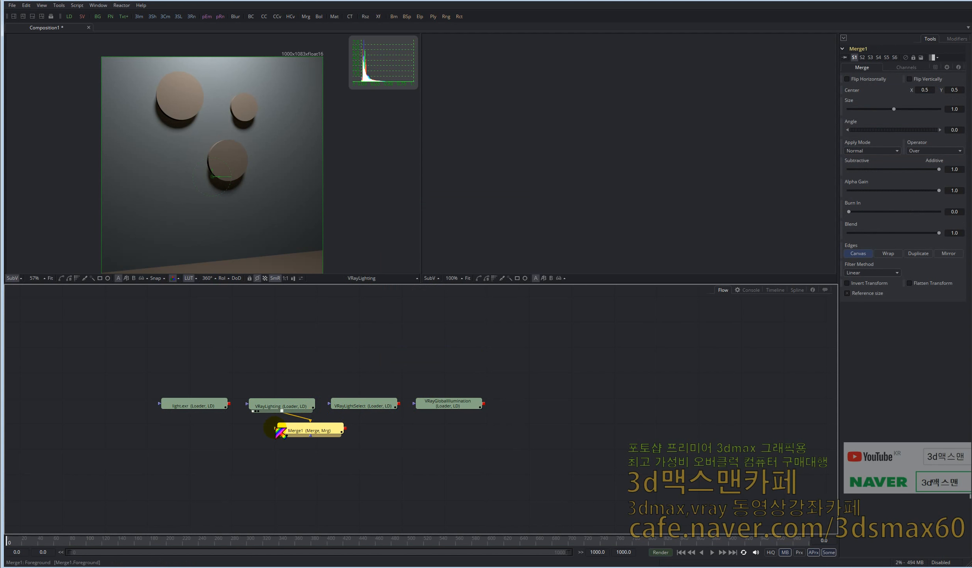
pyautogui.moveTo(399, 404); pyautogui.dragTo(381, 440)
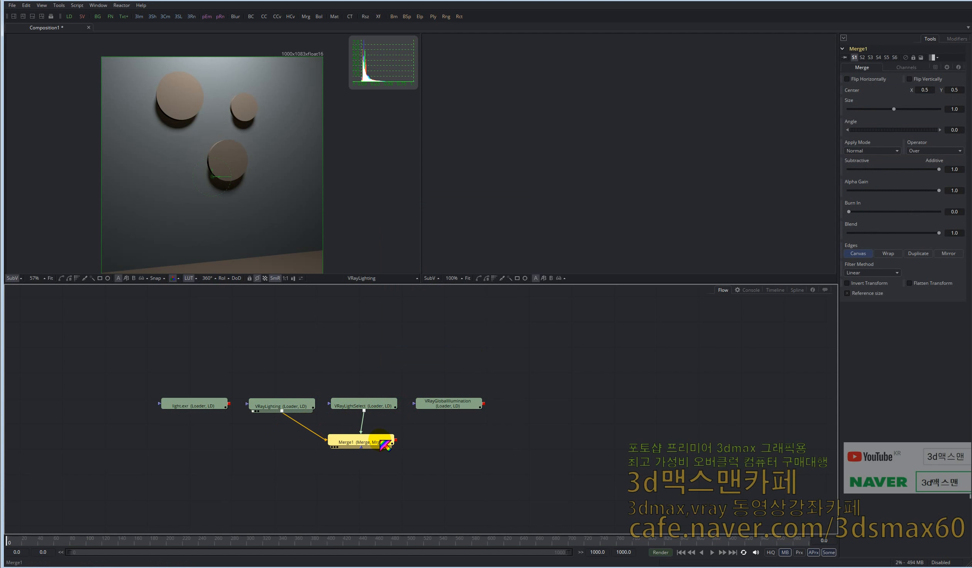
pyautogui.press('1')
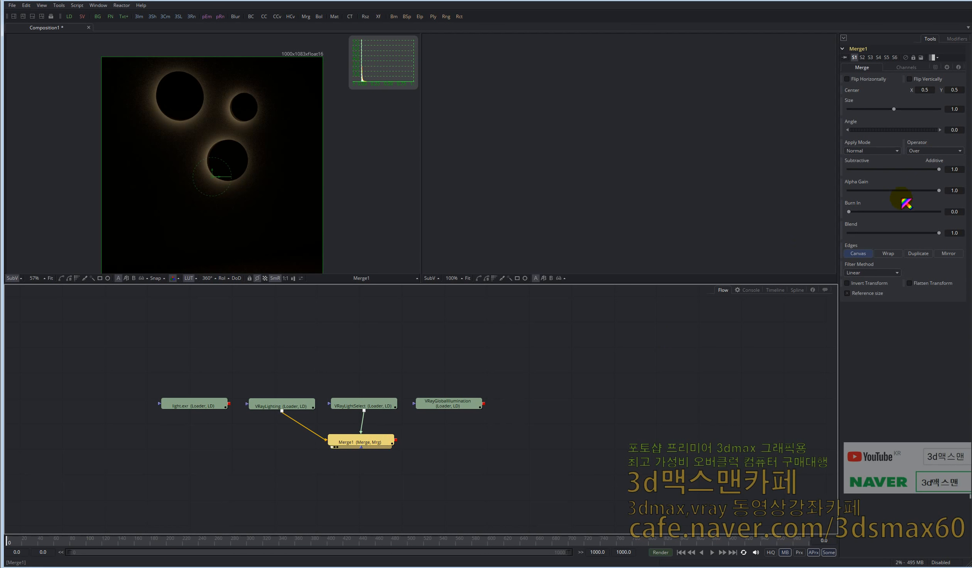
pyautogui.moveTo(938, 190); pyautogui.dragTo(830, 201)
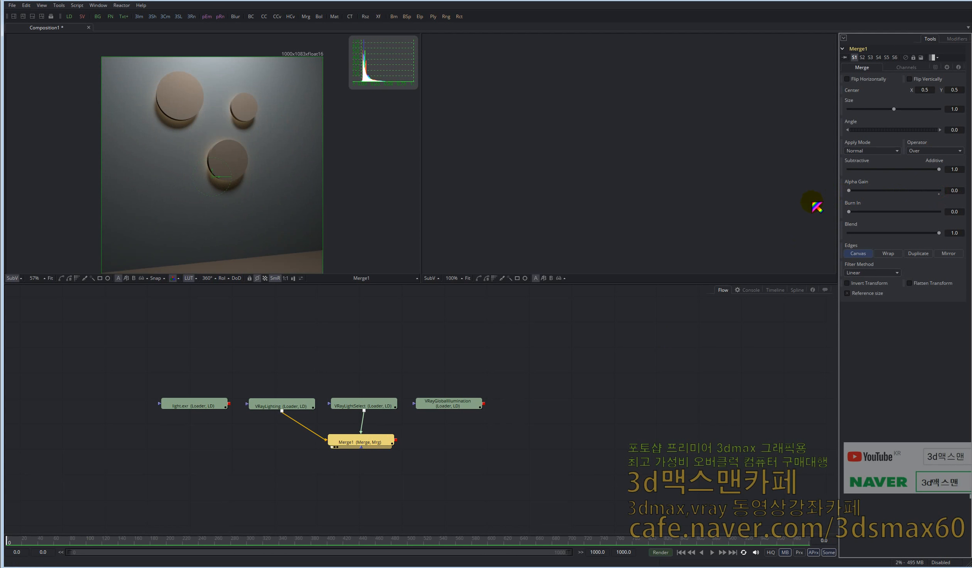
# Step: Add a second Merge after Merge1 with VRayGlobalIllumination as foreground, display it, and set its Alpha Gain to 0
pyautogui.moveTo(436, 404); pyautogui.dragTo(479, 402)
pyautogui.moveTo(374, 442); pyautogui.dragTo(390, 442)
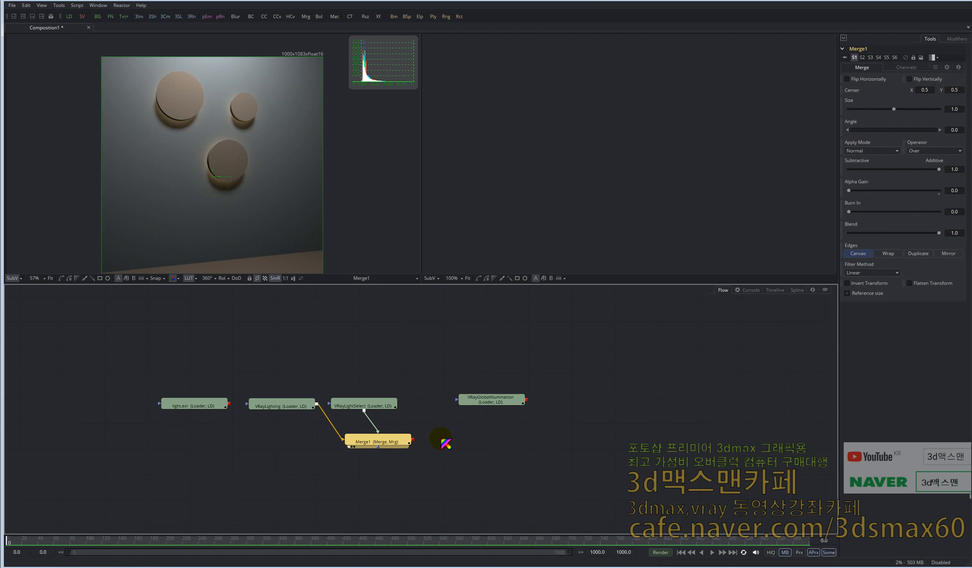
pyautogui.hotkey('ctrl', 'space')
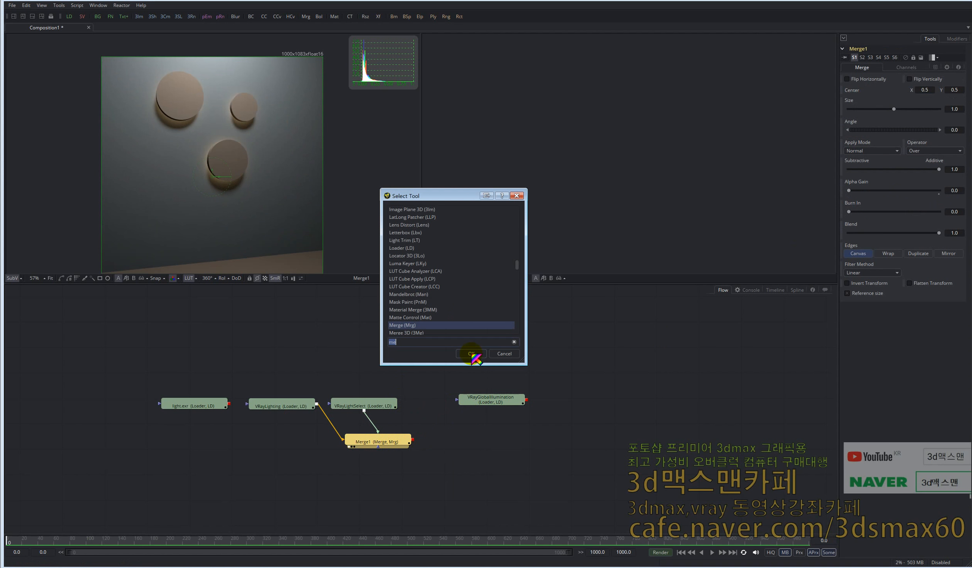
pyautogui.click(472, 353)
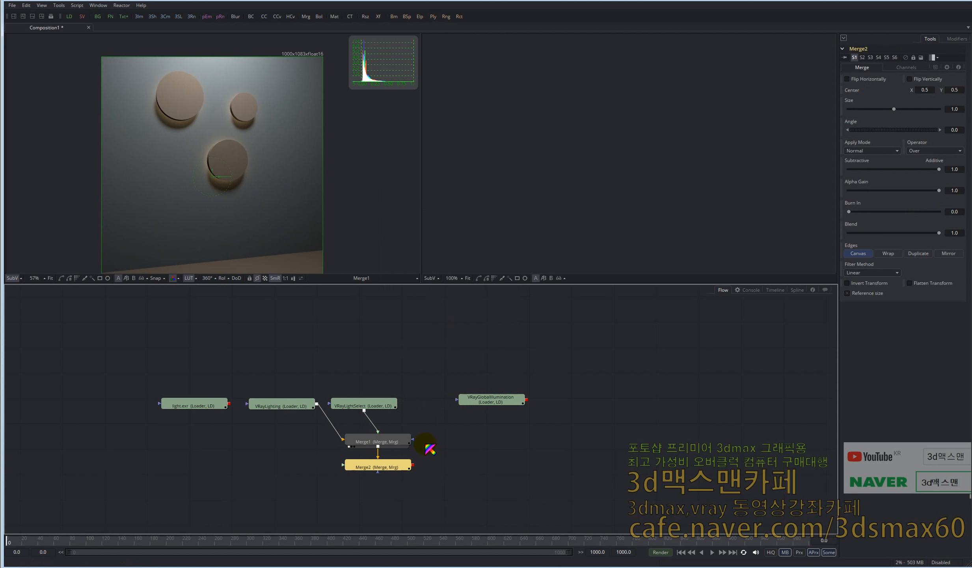
pyautogui.moveTo(396, 469); pyautogui.dragTo(485, 448)
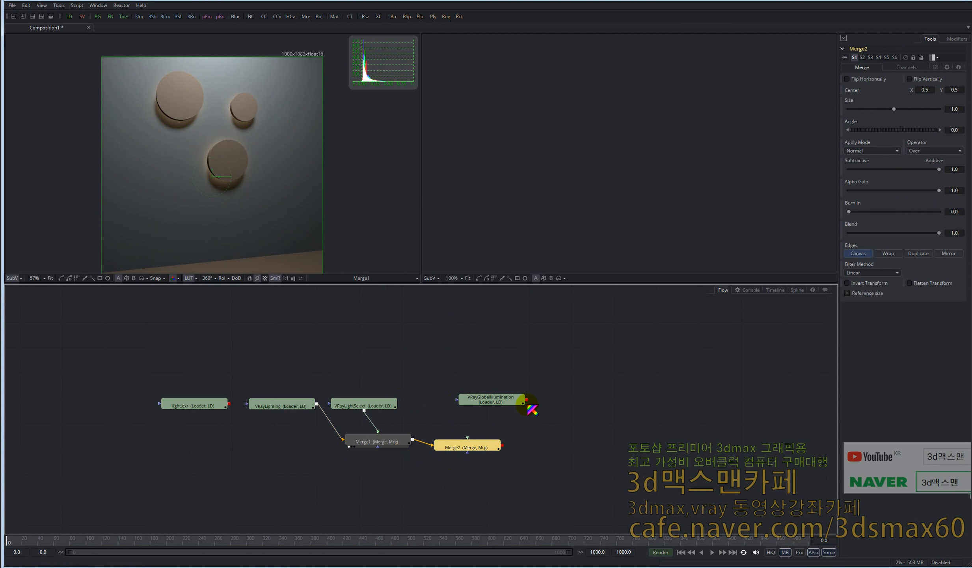
pyautogui.moveTo(527, 400); pyautogui.dragTo(515, 444)
pyautogui.press('1')
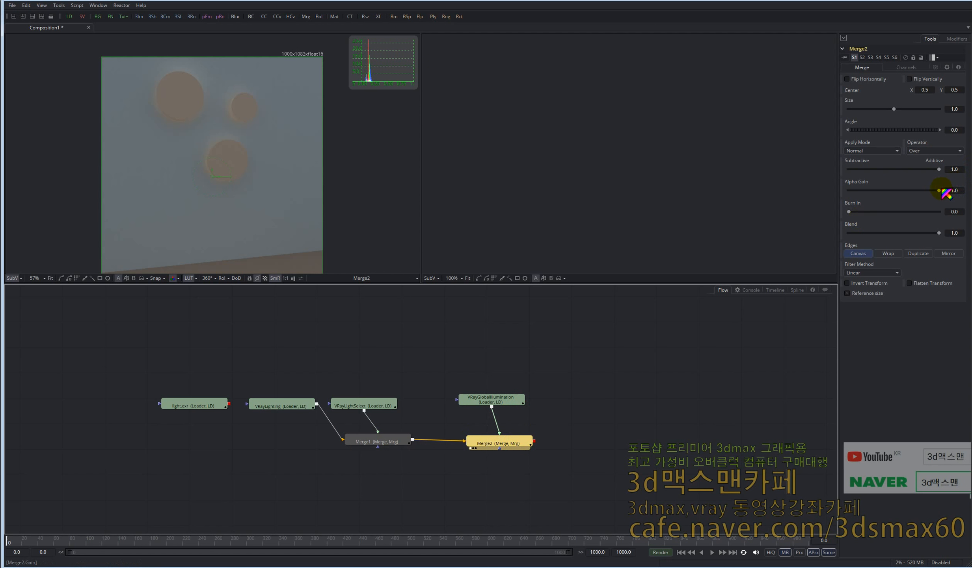
pyautogui.moveTo(939, 190); pyautogui.dragTo(844, 192)
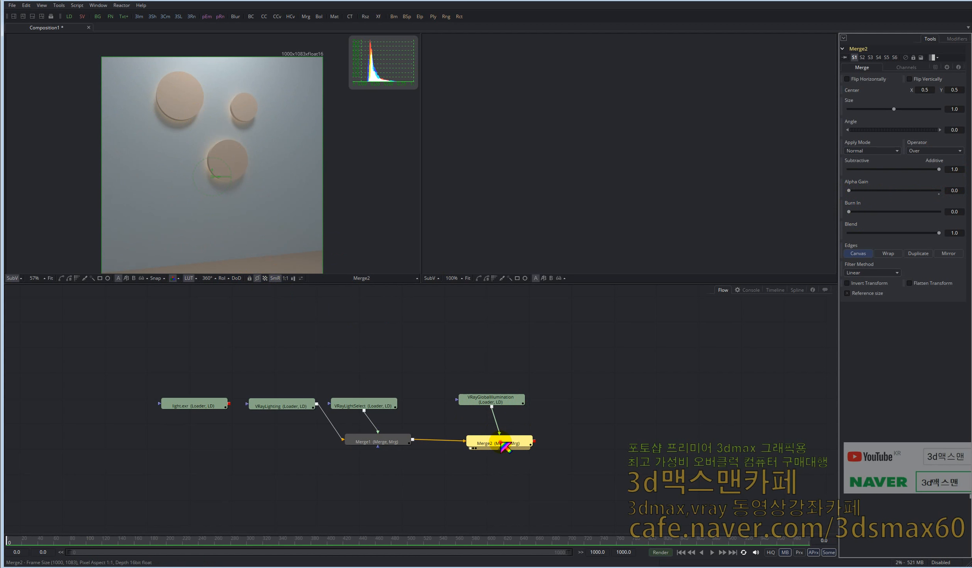
pyautogui.click(264, 17)
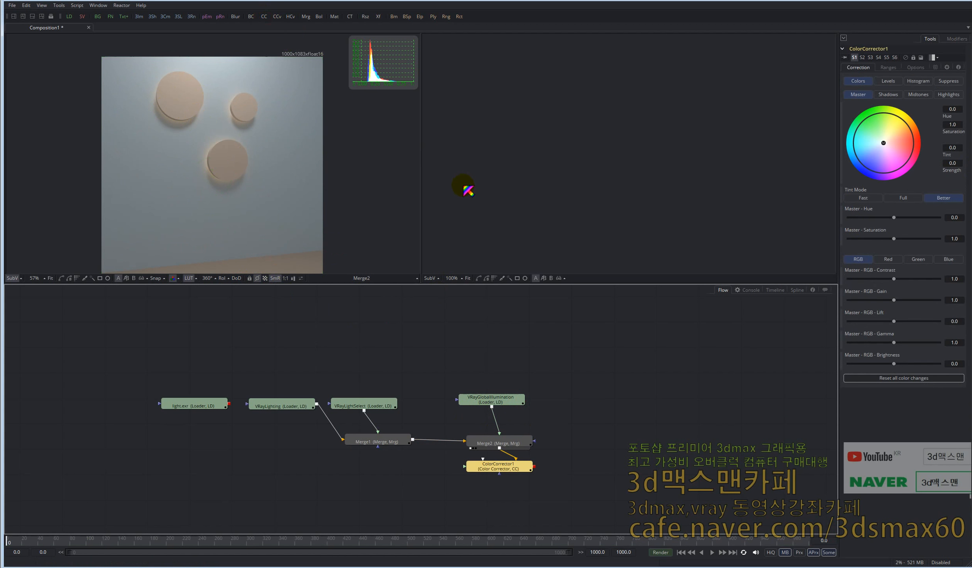
pyautogui.moveTo(502, 469); pyautogui.dragTo(535, 476)
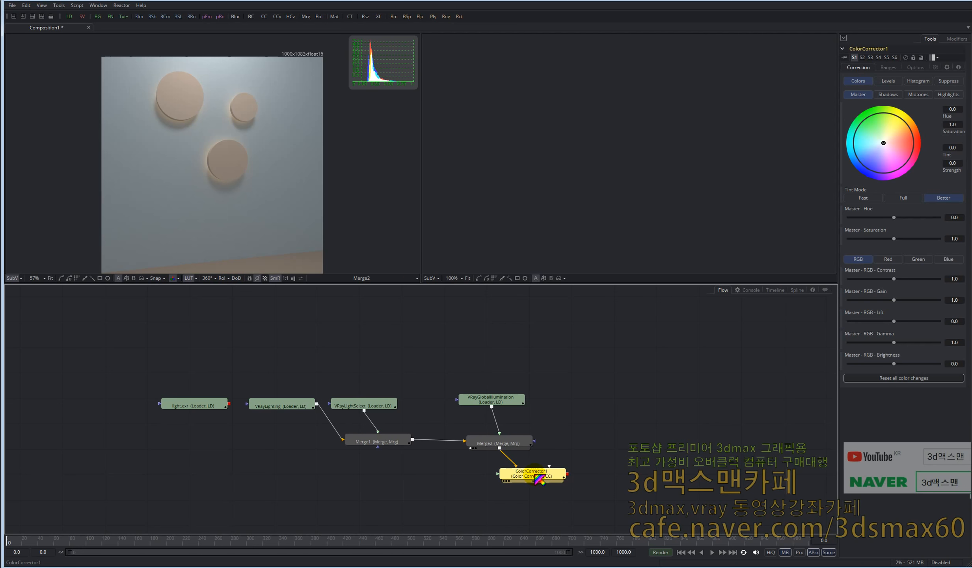
pyautogui.press('Delete')
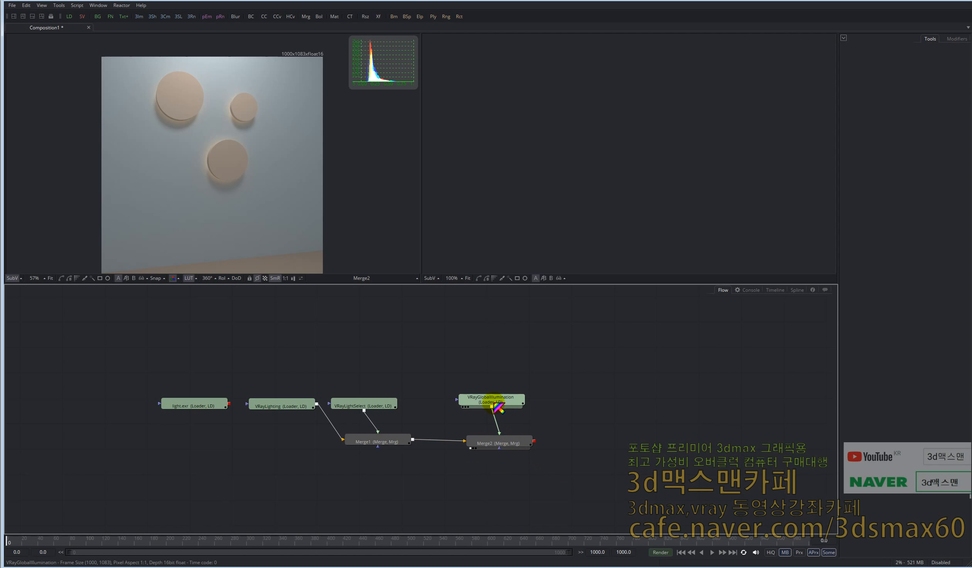
# Step: Swap the merge foregrounds so VRayGlobalIllumination feeds Merge1 and VRayLightSelect feeds Merge2
pyautogui.moveTo(376, 429); pyautogui.dragTo(644, 402)
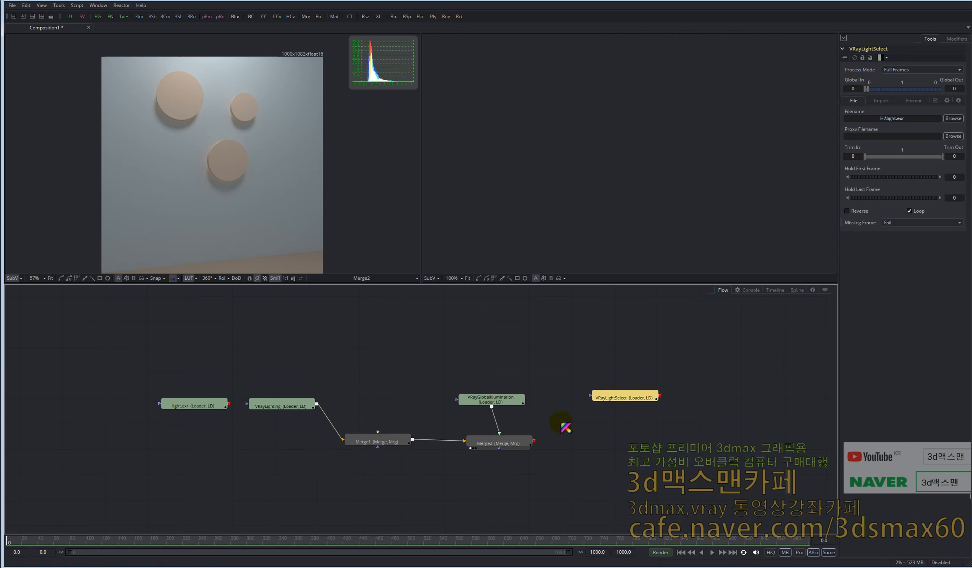
pyautogui.click(497, 431)
pyautogui.moveTo(485, 399); pyautogui.dragTo(389, 432)
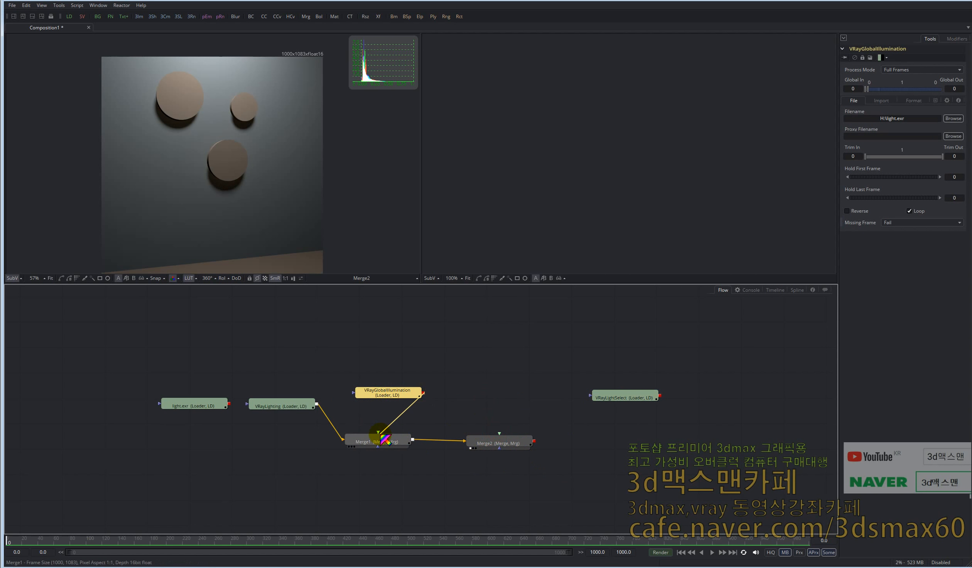
pyautogui.moveTo(623, 396); pyautogui.dragTo(499, 434)
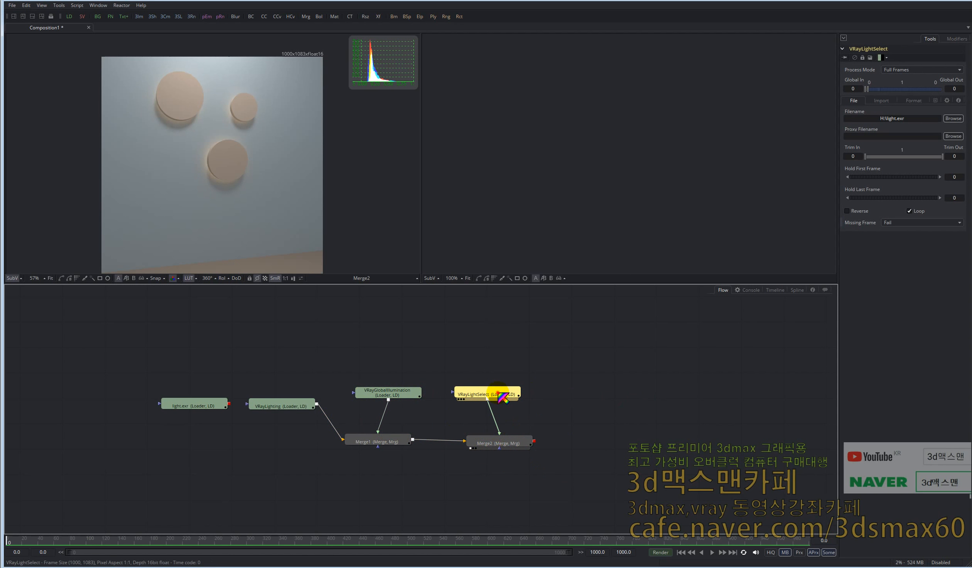
# Step: Insert a Color Corrector between VRayLightSelect and Merge2, and display Merge2 in the first viewer
pyautogui.press('1')
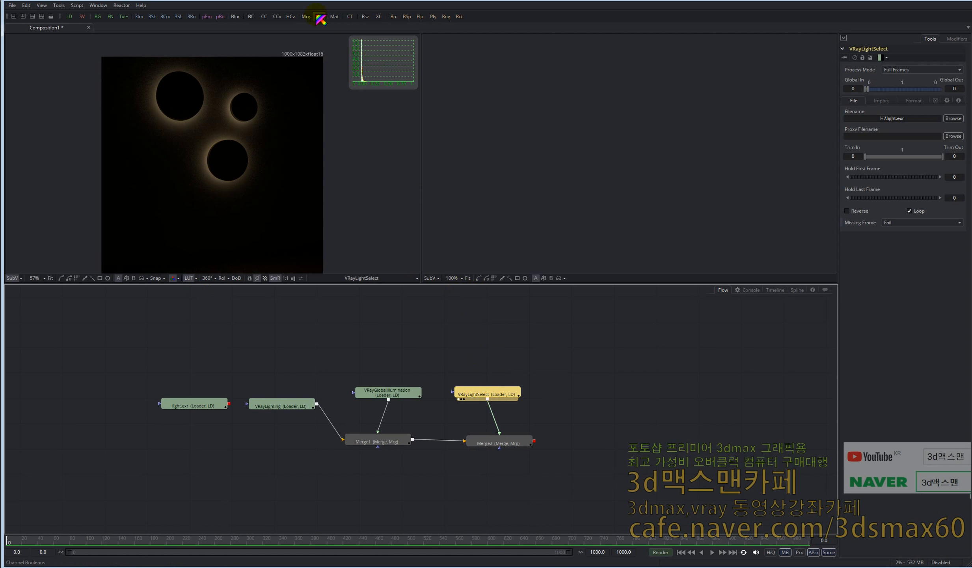
pyautogui.click(264, 16)
pyautogui.moveTo(497, 442); pyautogui.dragTo(493, 452)
pyautogui.press('1')
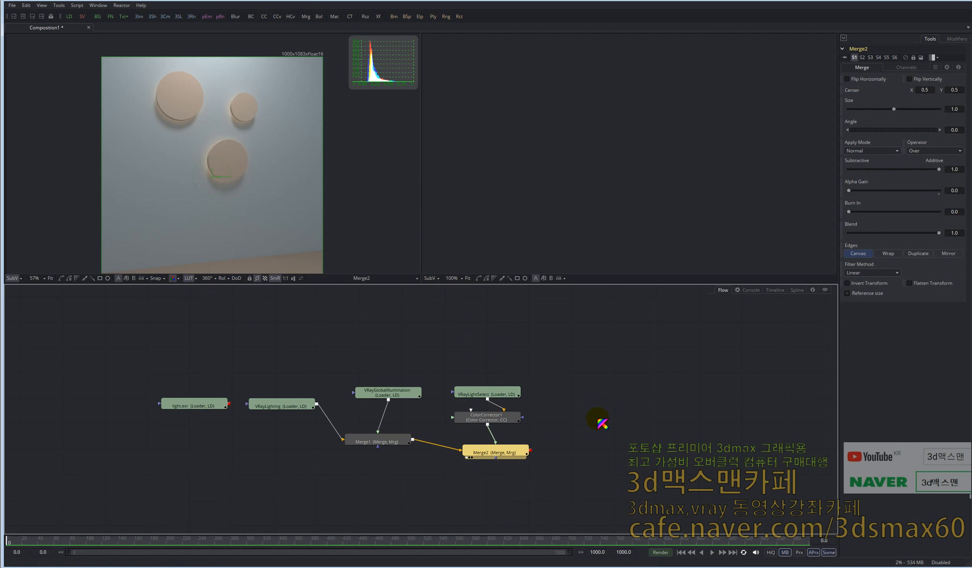
# Step: Tint the backlight toward red in ColorCorrector1, with a tint of about -0.025 and a strength of about 0.746
pyautogui.moveTo(580, 465); pyautogui.dragTo(125, 351)
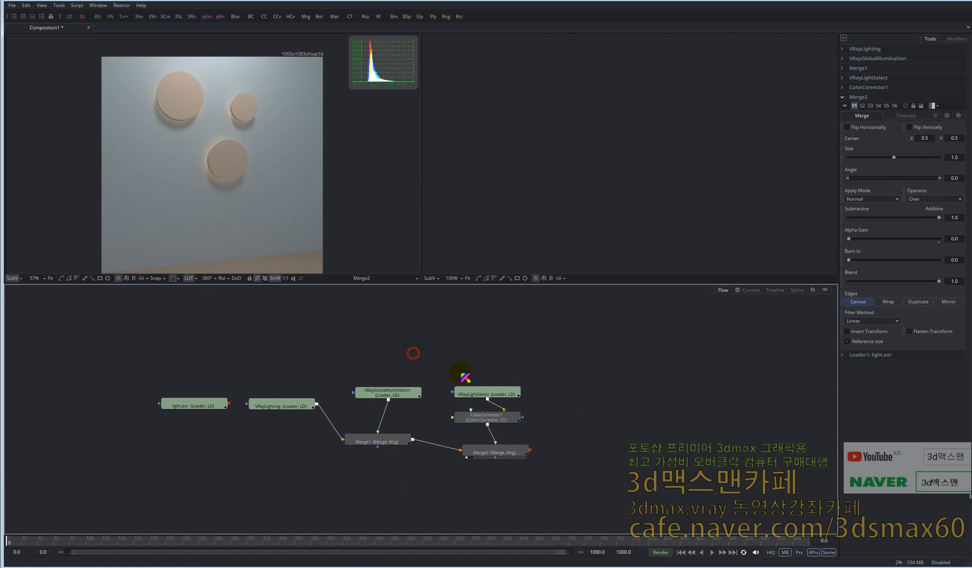
pyautogui.click(506, 419)
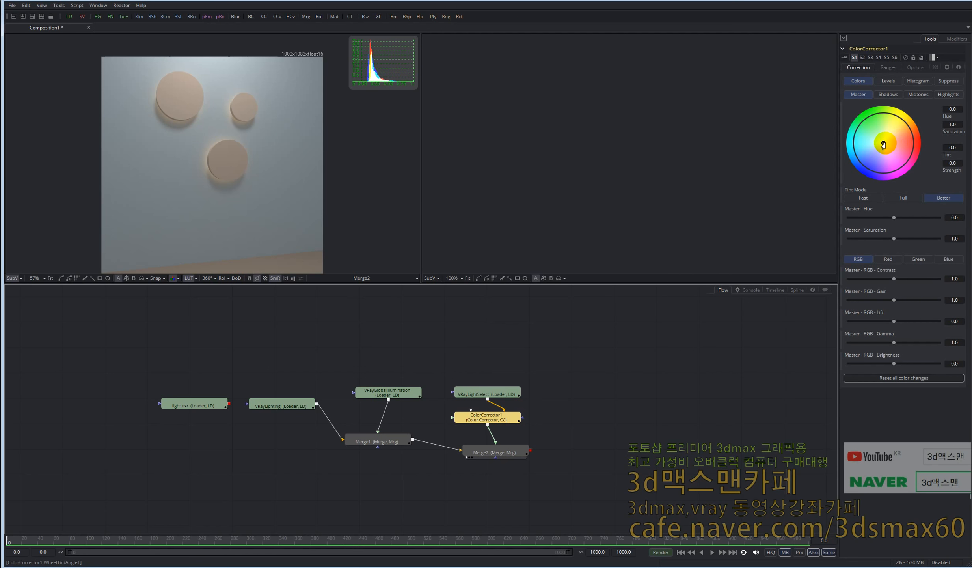
pyautogui.moveTo(883, 144); pyautogui.dragTo(909, 147)
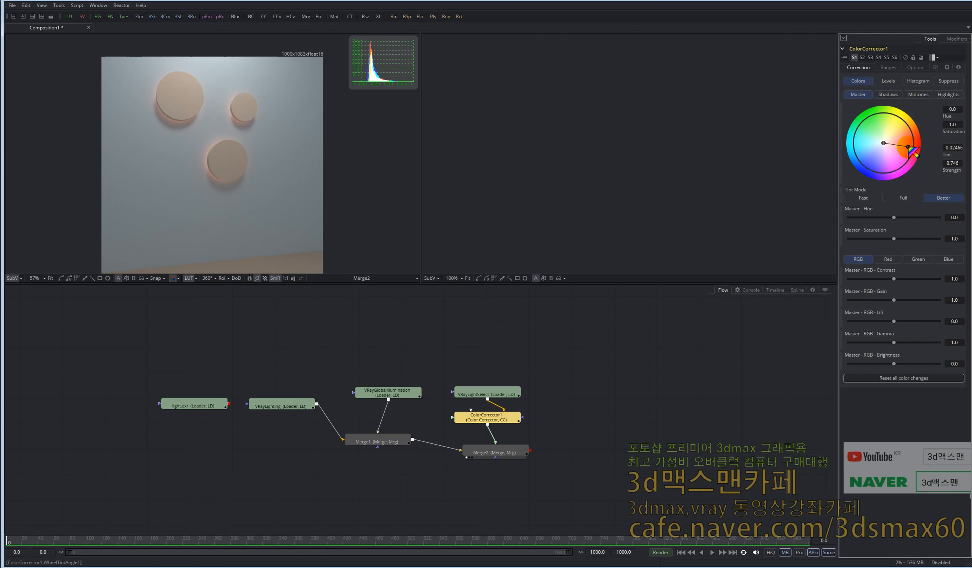
# Step: Try raising ColorCorrector1's Master RGB Lift to about 0.256 and reset it to 0
pyautogui.moveTo(914, 324)
pyautogui.mouseDown()
pyautogui.moveTo(871, 328)
pyautogui.moveTo(910, 331)
pyautogui.mouseUp()
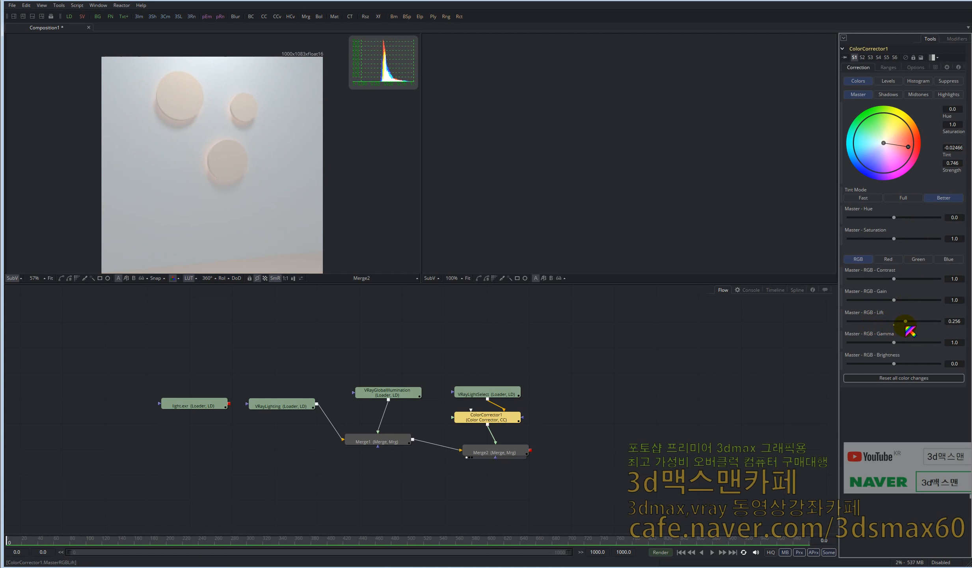
pyautogui.doubleClick(894, 321)
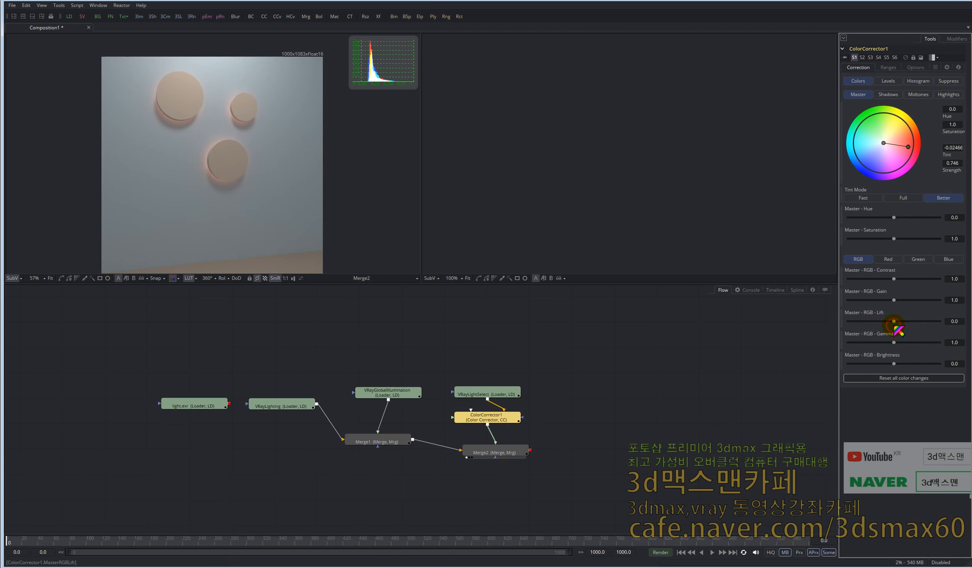
# Step: Shift ColorCorrector1's tint to purple at about 0.735 with strength 0.523, and set its Master RGB Gain to about 3.291
pyautogui.moveTo(894, 299); pyautogui.dragTo(820, 307)
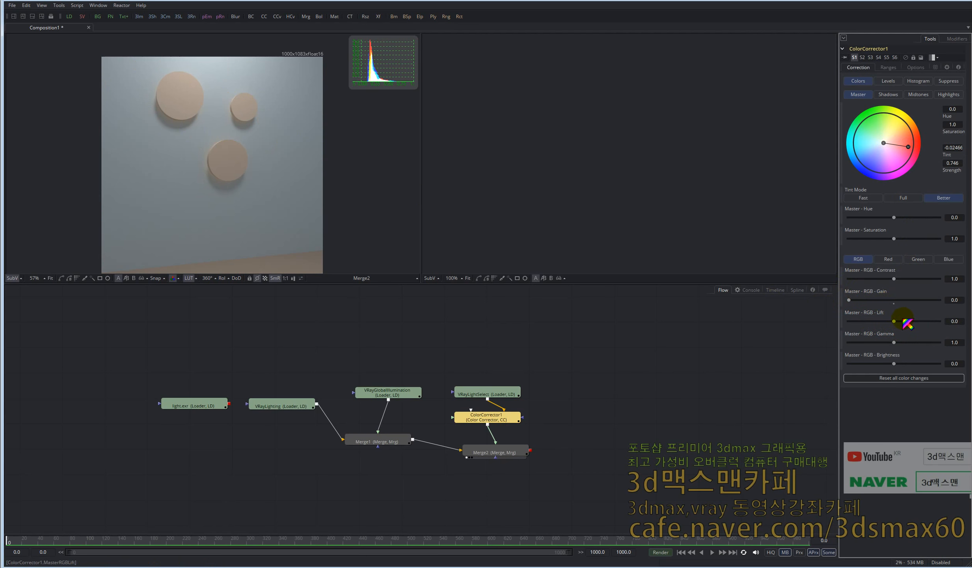
pyautogui.moveTo(848, 300); pyautogui.dragTo(931, 315)
pyautogui.moveTo(908, 147); pyautogui.dragTo(882, 163)
pyautogui.moveTo(926, 299)
pyautogui.mouseDown()
pyautogui.moveTo(894, 303)
pyautogui.moveTo(939, 303)
pyautogui.moveTo(888, 303)
pyautogui.moveTo(922, 303)
pyautogui.mouseUp()
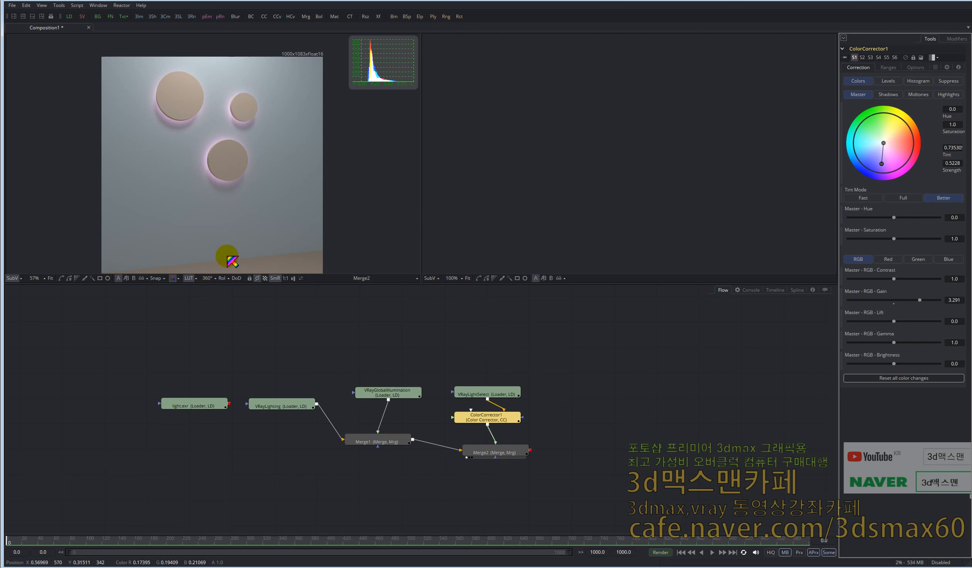
# Step: Turn off the first viewer's LUT and insert a Saver after ColorCorrector1, with deepfog.0000.exr on drive C as its output file
pyautogui.click(189, 278)
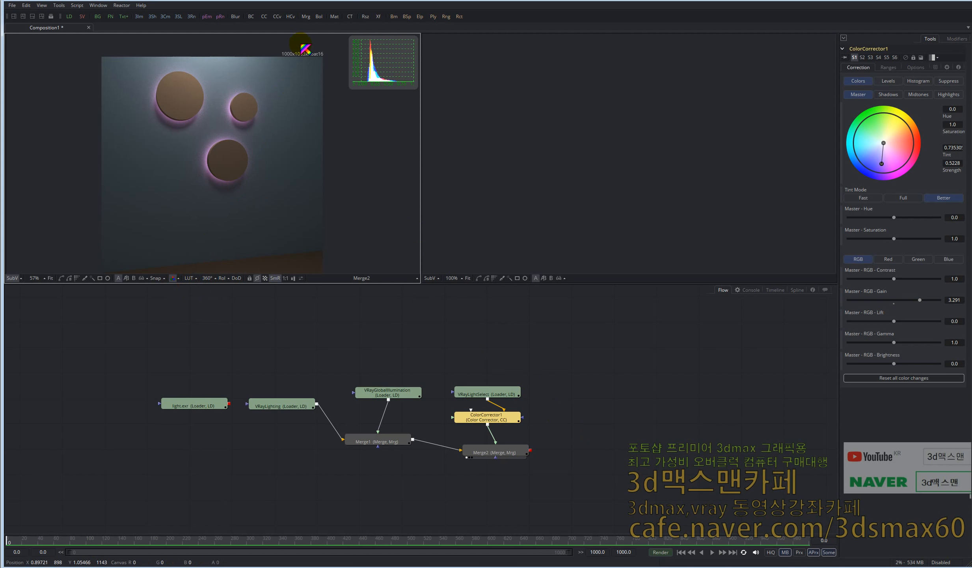
pyautogui.click(82, 16)
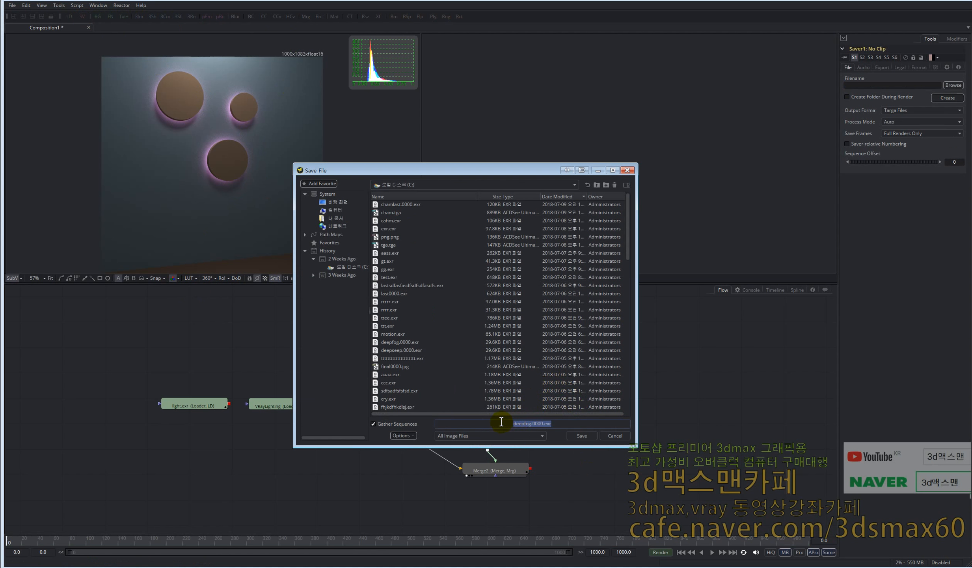
pyautogui.click(582, 435)
pyautogui.click(534, 311)
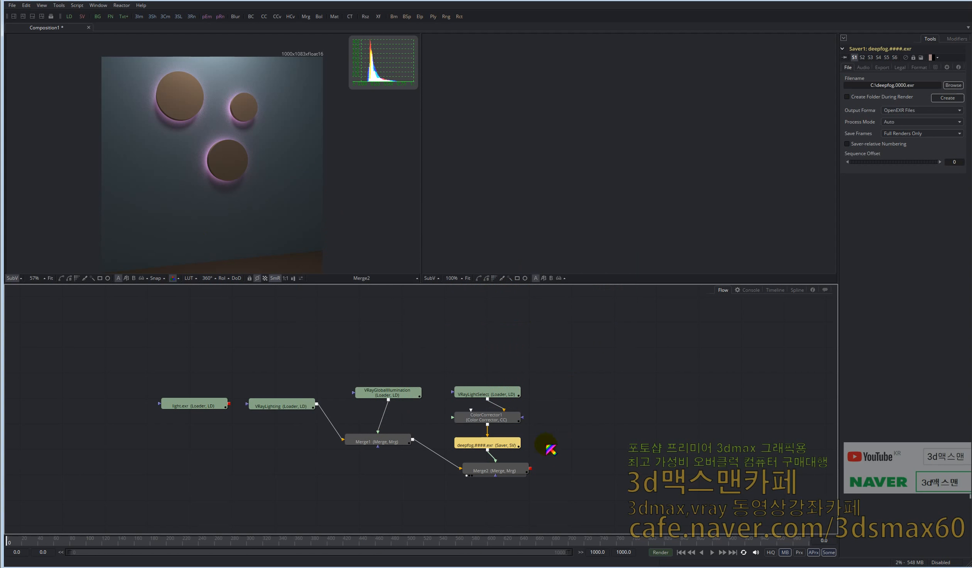
# Step: Move the Saver beyond Merge2 in the flow, and open the Render Settings without rendering
pyautogui.moveTo(503, 445); pyautogui.dragTo(589, 468)
pyautogui.click(659, 552)
pyautogui.click(583, 468)
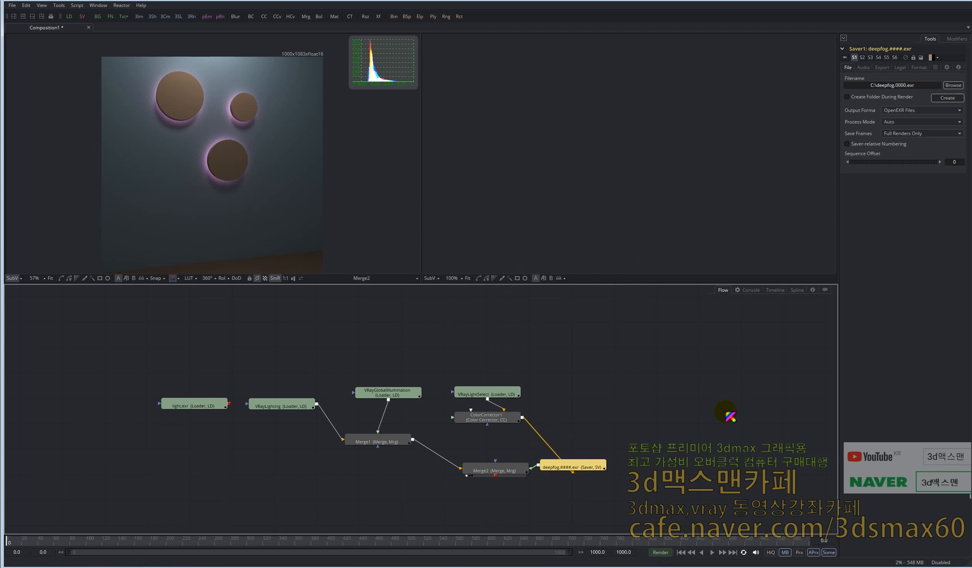
pyautogui.click(658, 552)
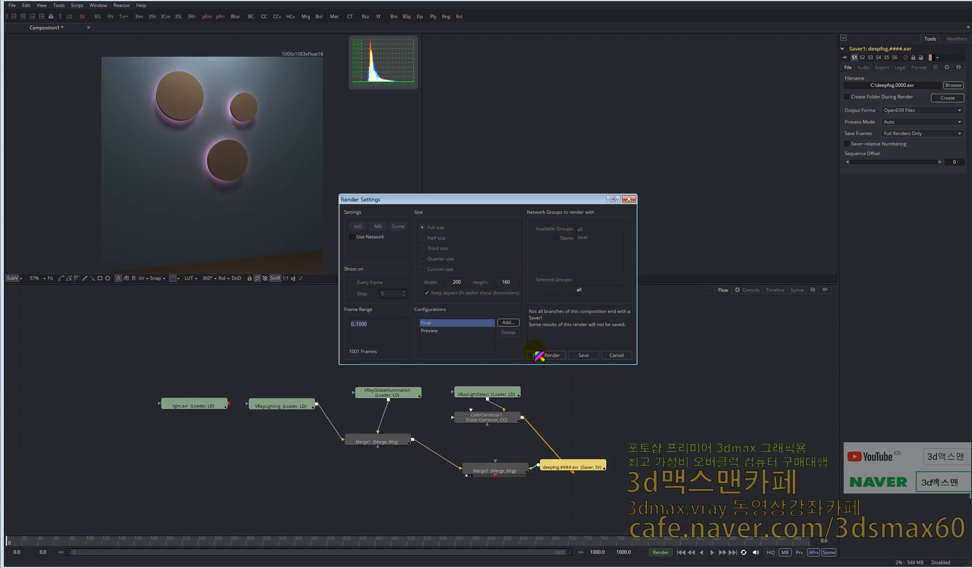
pyautogui.click(630, 200)
pyautogui.moveTo(571, 473); pyautogui.dragTo(594, 470)
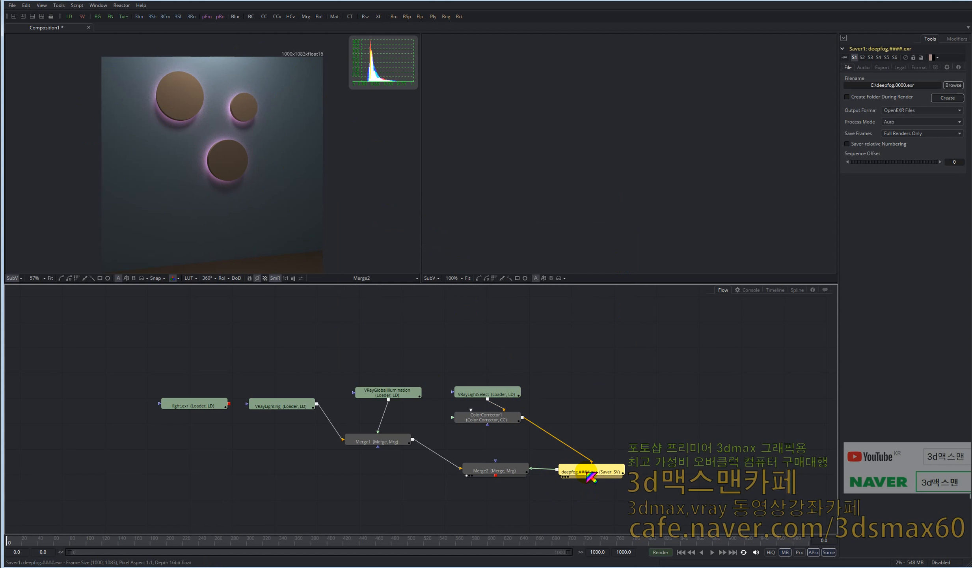
# Step: Try a Gamut tool between the Saver and Merge2, and delete both the Gamut and the Saver
pyautogui.hotkey('shift', 'space')
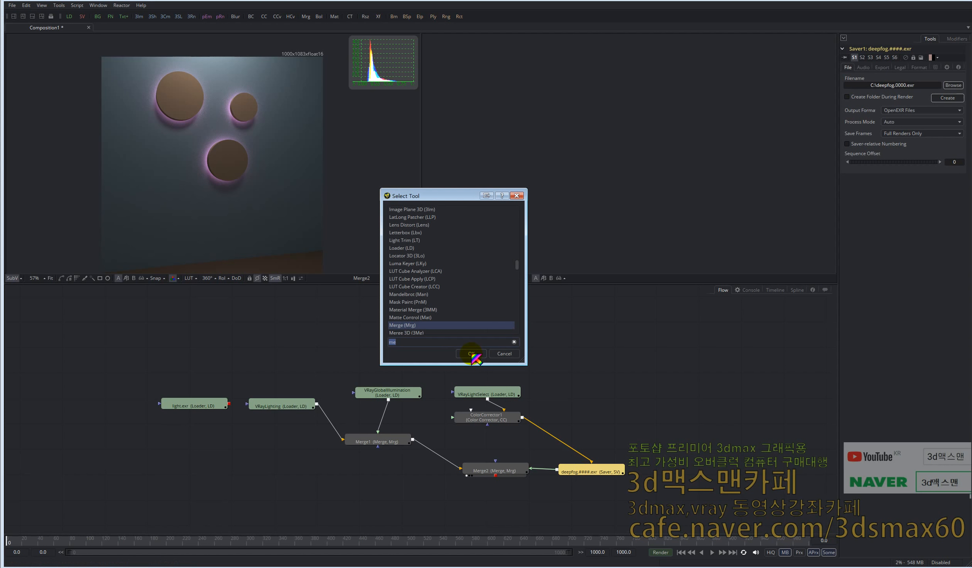
pyautogui.write('ga')
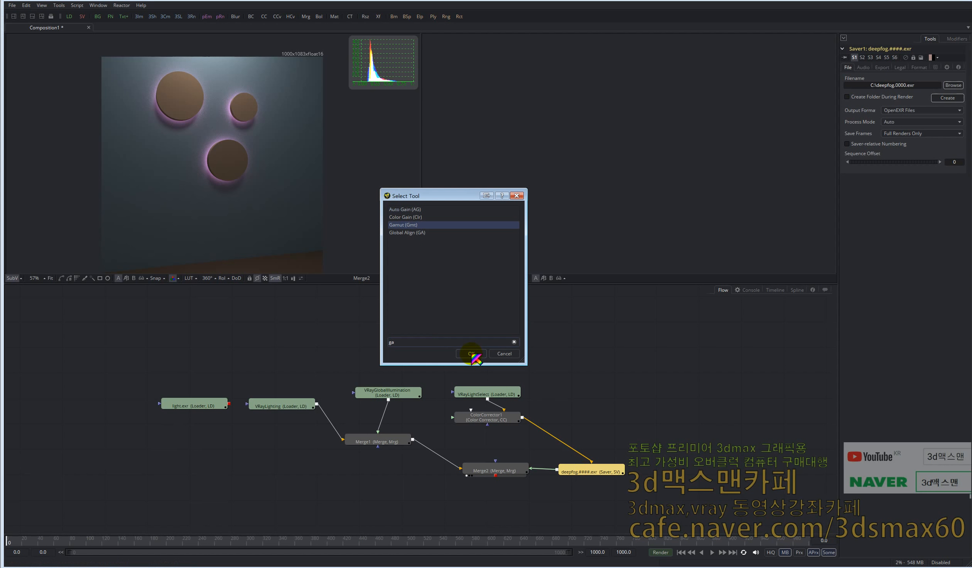
pyautogui.click(471, 353)
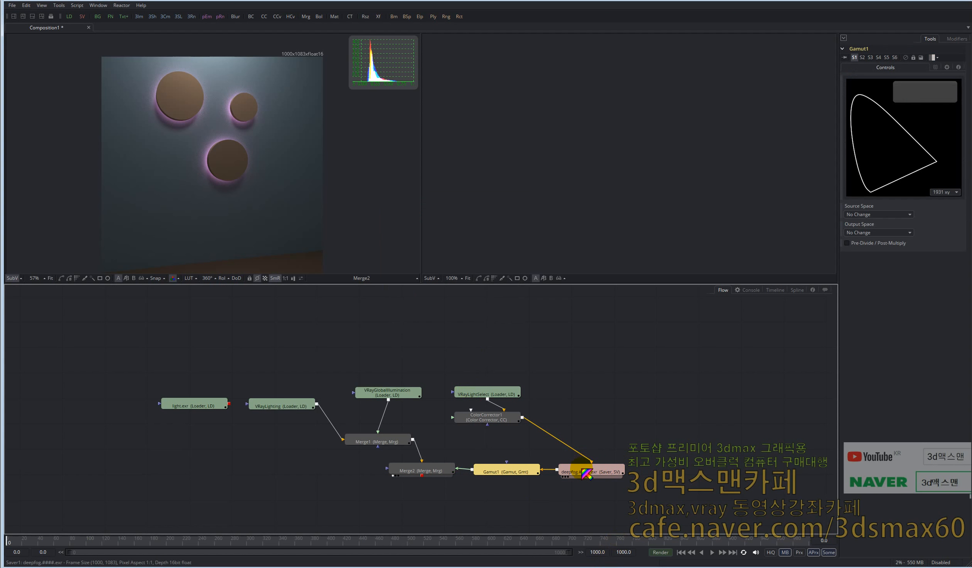
pyautogui.moveTo(586, 475); pyautogui.dragTo(628, 475)
pyautogui.moveTo(520, 469); pyautogui.dragTo(625, 474)
pyautogui.press('Delete')
pyautogui.press('Delete')
# Step: Spread out ColorCorrector1 and Merge2 in the flow, and set ColorCorrector1's Master RGB Gain to about 3.256
pyautogui.click(504, 420)
pyautogui.moveTo(504, 420); pyautogui.dragTo(535, 438)
pyautogui.moveTo(441, 473); pyautogui.dragTo(584, 480)
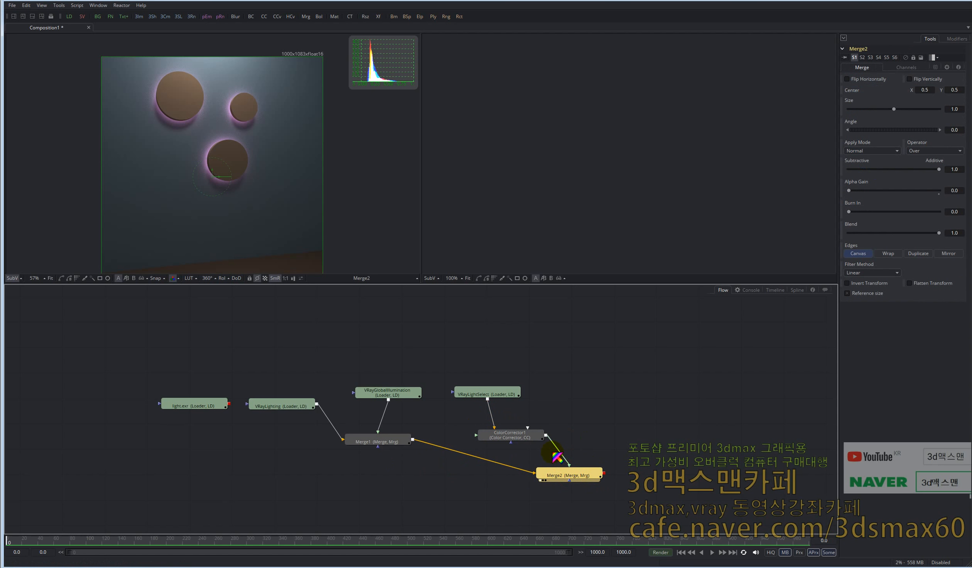
pyautogui.moveTo(524, 440); pyautogui.dragTo(533, 438)
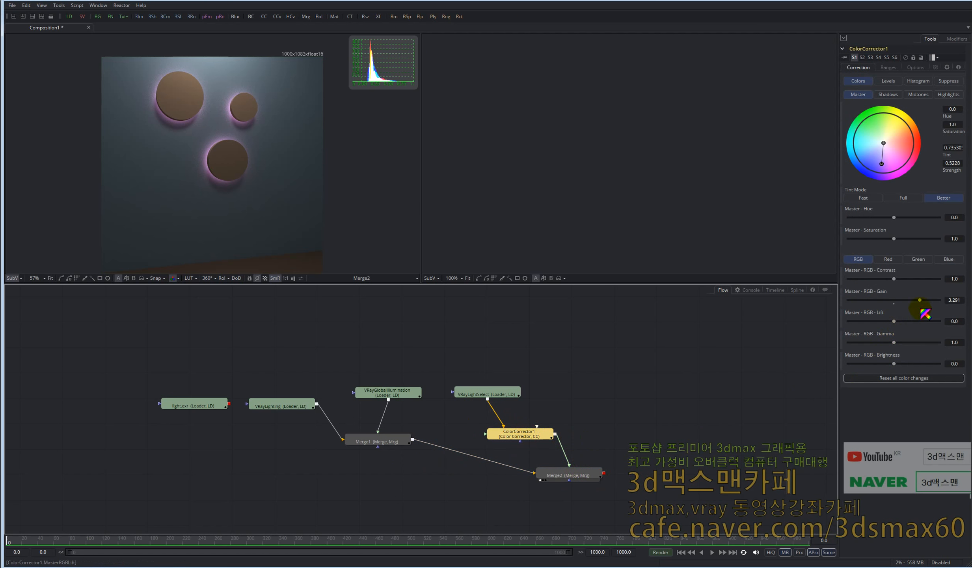
pyautogui.moveTo(920, 300)
pyautogui.mouseDown()
pyautogui.moveTo(895, 300)
pyautogui.moveTo(919, 300)
pyautogui.mouseUp()
pyautogui.moveTo(593, 475); pyautogui.dragTo(630, 461)
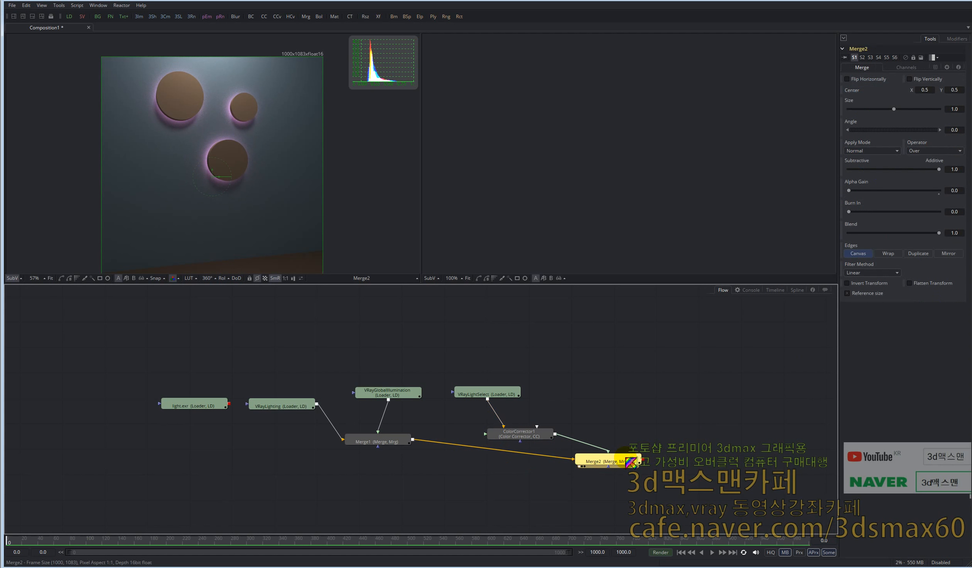
# Step: Add a Gamut tool after Merge2 with sRGB as its Output Space, and display it in the first viewer
pyautogui.hotkey('ctrl', 'space')
pyautogui.click(471, 354)
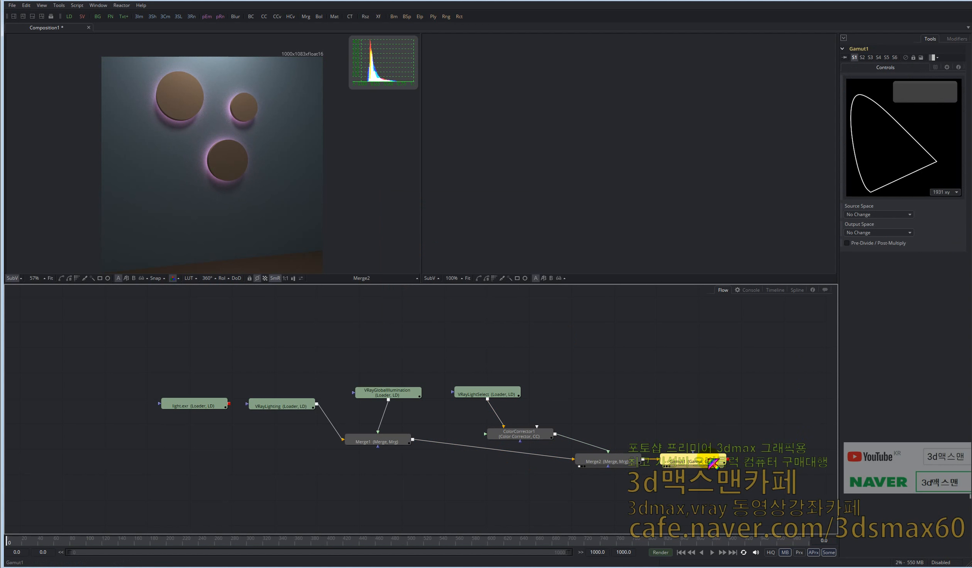
pyautogui.click(876, 233)
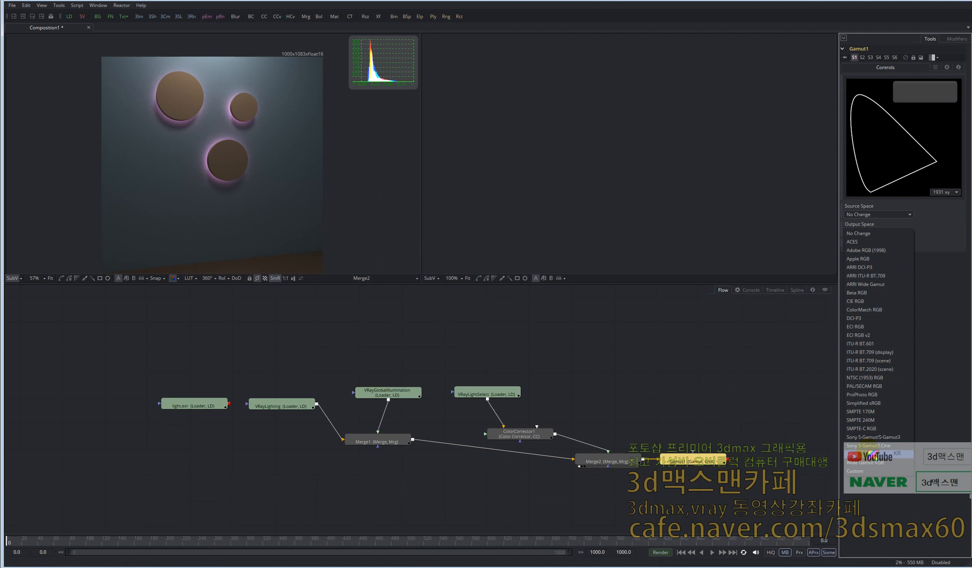
pyautogui.click(854, 454)
pyautogui.press('1')
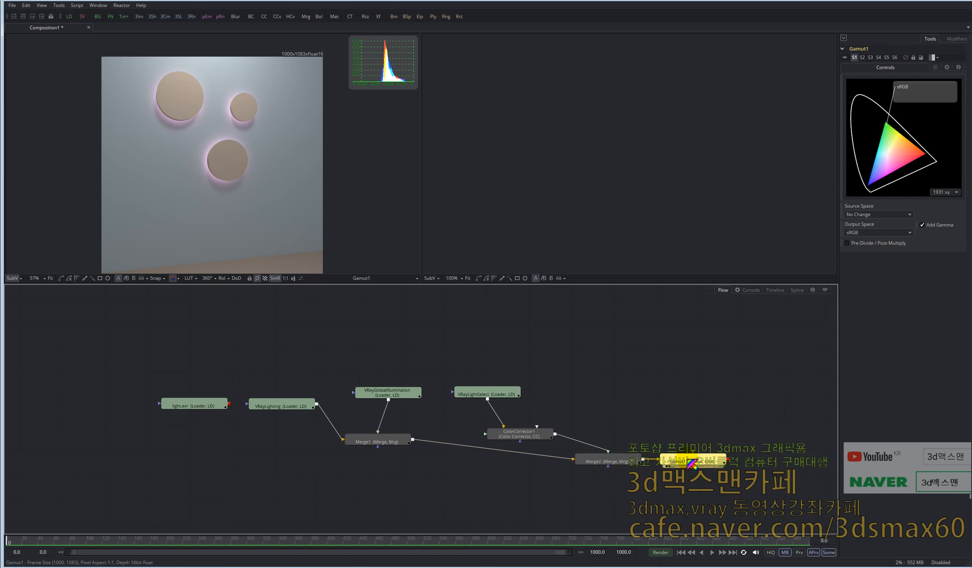
# Step: Turn the first viewer's LUT back on and delete the Gamut tool after Merge2
pyautogui.moveTo(692, 463); pyautogui.dragTo(707, 464)
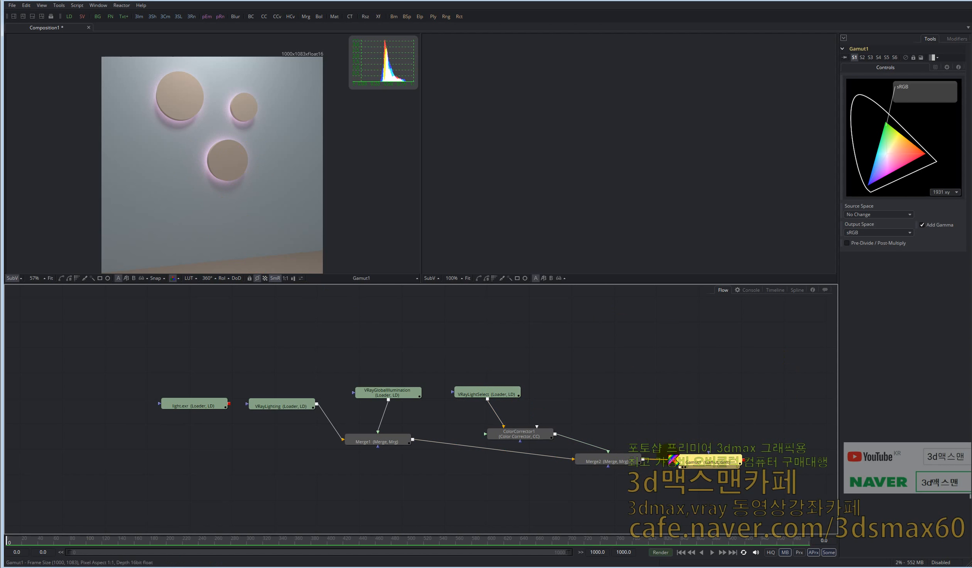
pyautogui.click(189, 278)
pyautogui.click(696, 461)
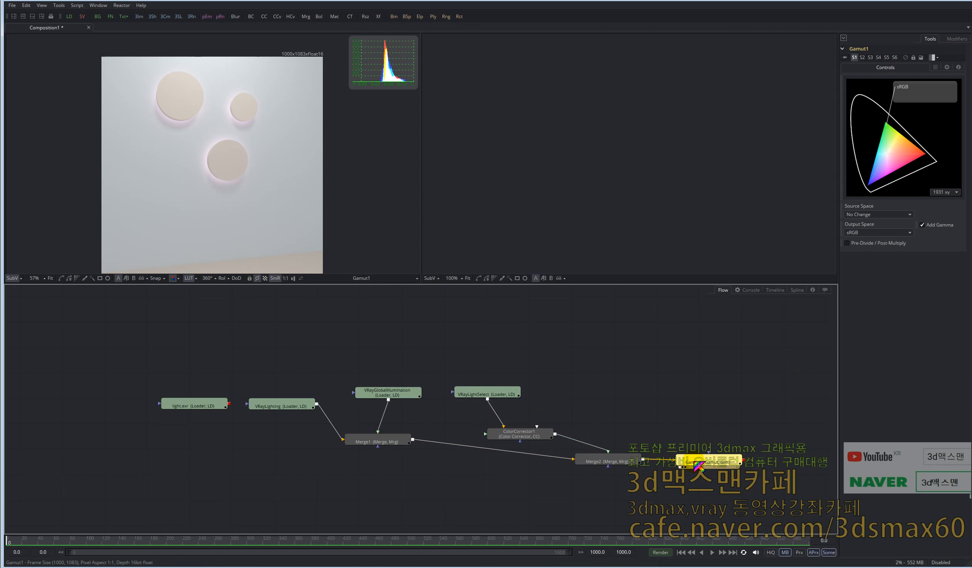
pyautogui.press('Delete')
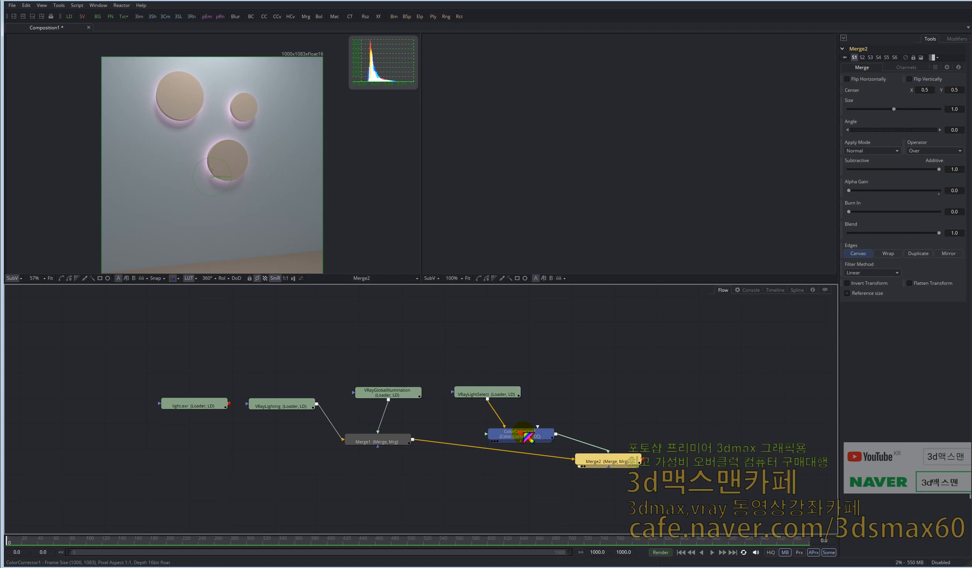
# Step: Move ColorCorrector1 closer to Merge2 in the flow, and fine-tune its Master RGB Gain to about 3.256
pyautogui.moveTo(537, 433); pyautogui.dragTo(554, 427)
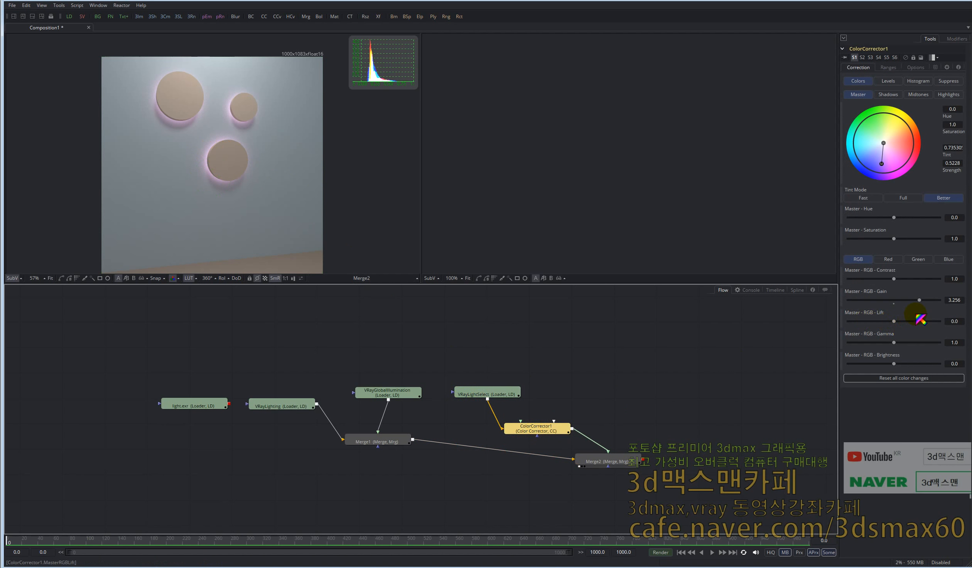
pyautogui.moveTo(920, 302)
pyautogui.mouseDown()
pyautogui.moveTo(946, 302)
pyautogui.moveTo(888, 309)
pyautogui.moveTo(936, 306)
pyautogui.moveTo(889, 307)
pyautogui.moveTo(919, 306)
pyautogui.mouseUp()
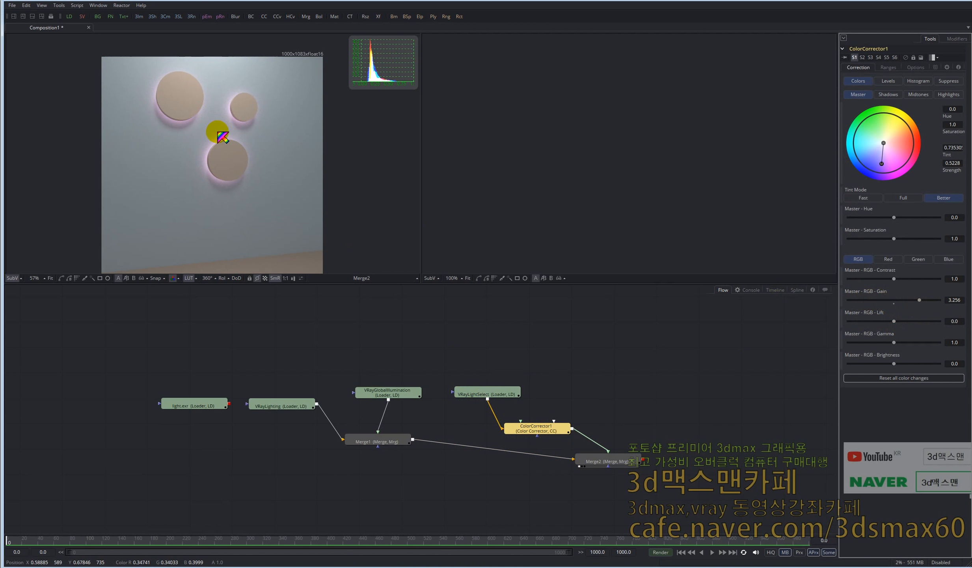